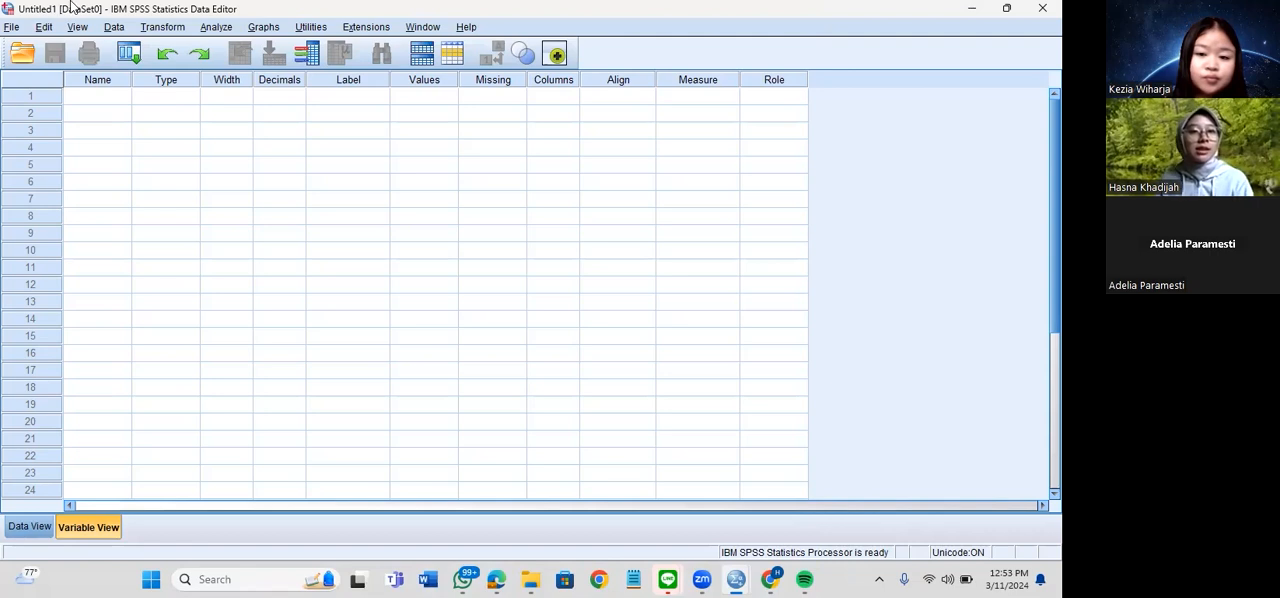
Look over the empty dataset's Data View and Variable View and the output viewer, ending back in the data editor
left_click(25, 529)
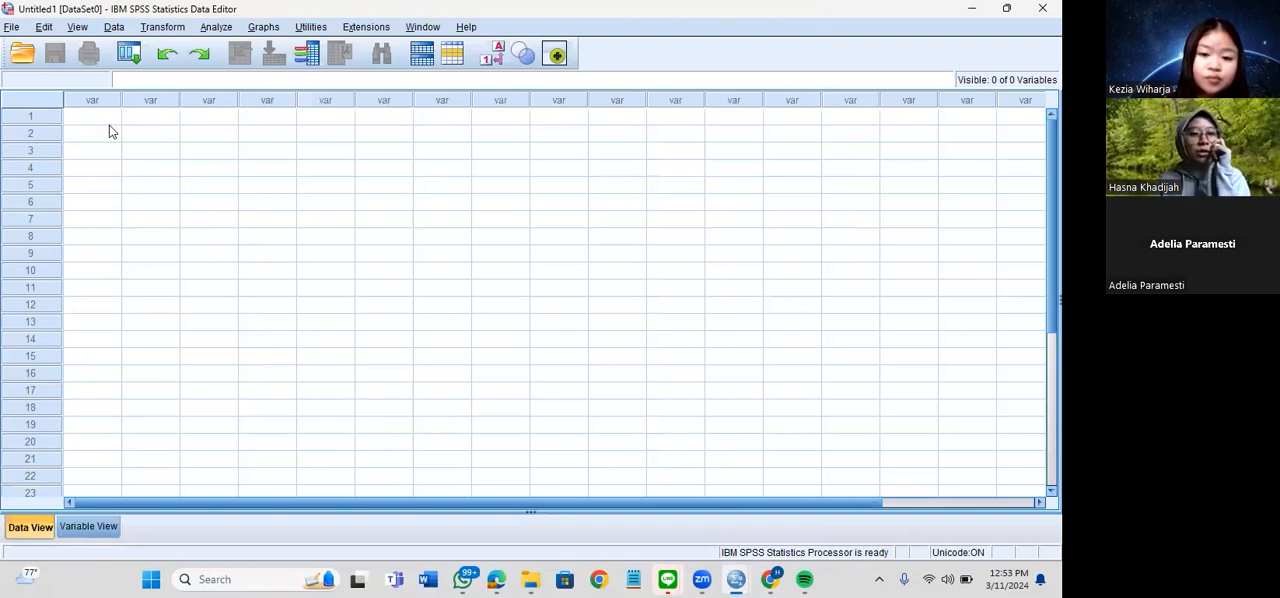
left_click(109, 154)
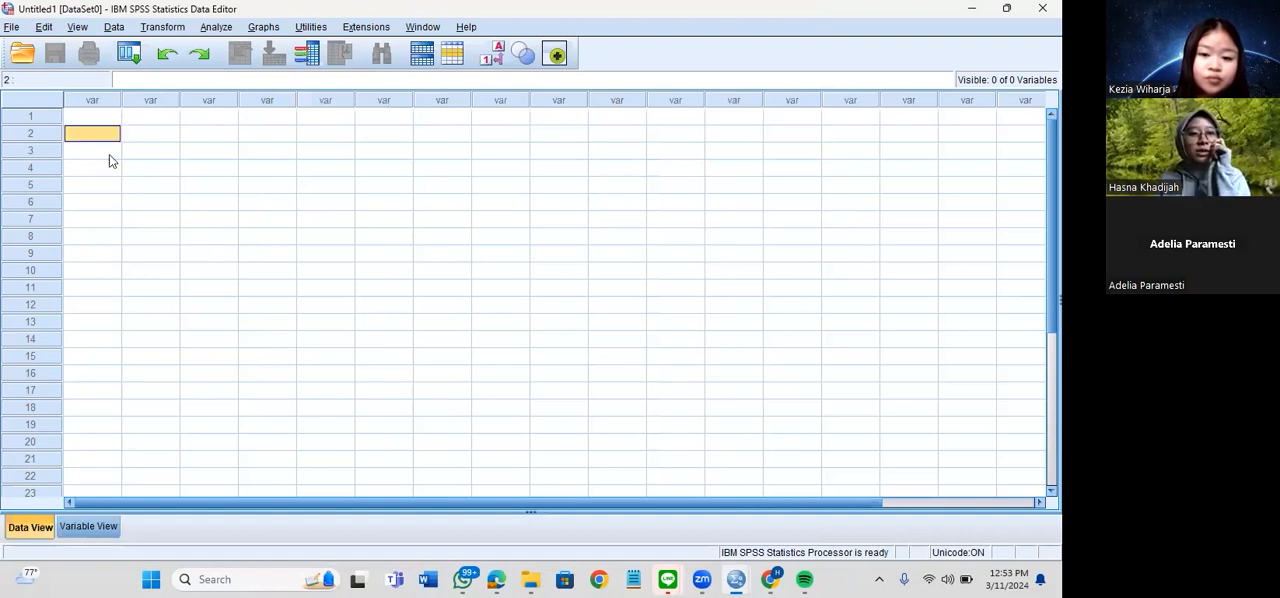
left_click(88, 526)
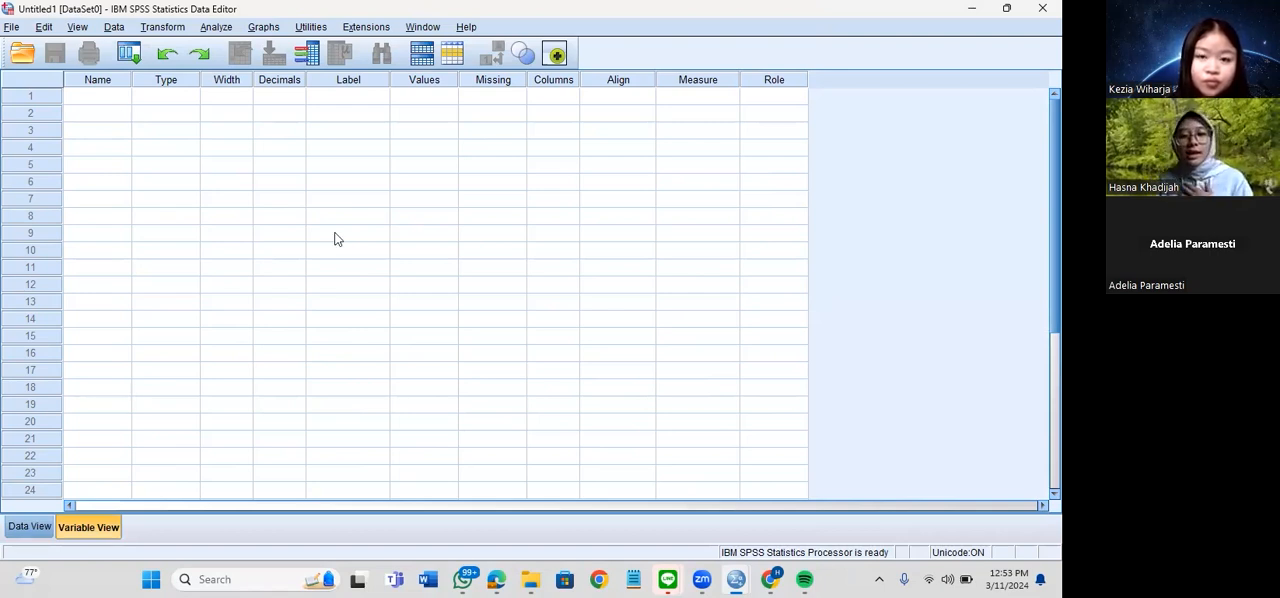
left_click(736, 579)
left_click(753, 510)
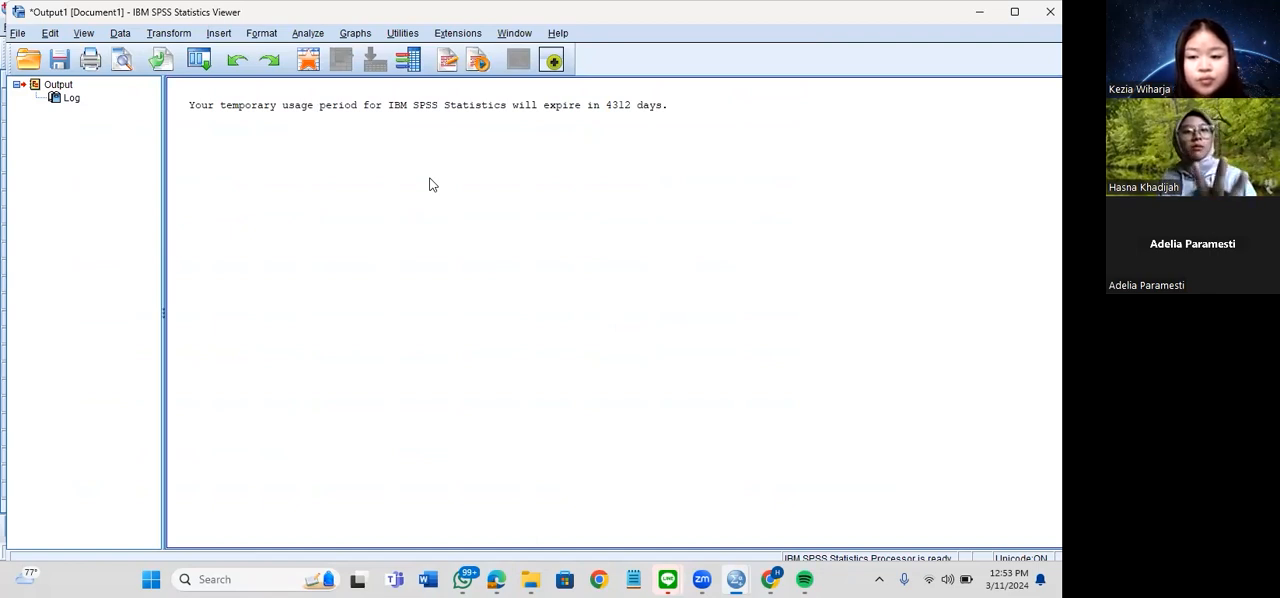
mouse_move(736, 580)
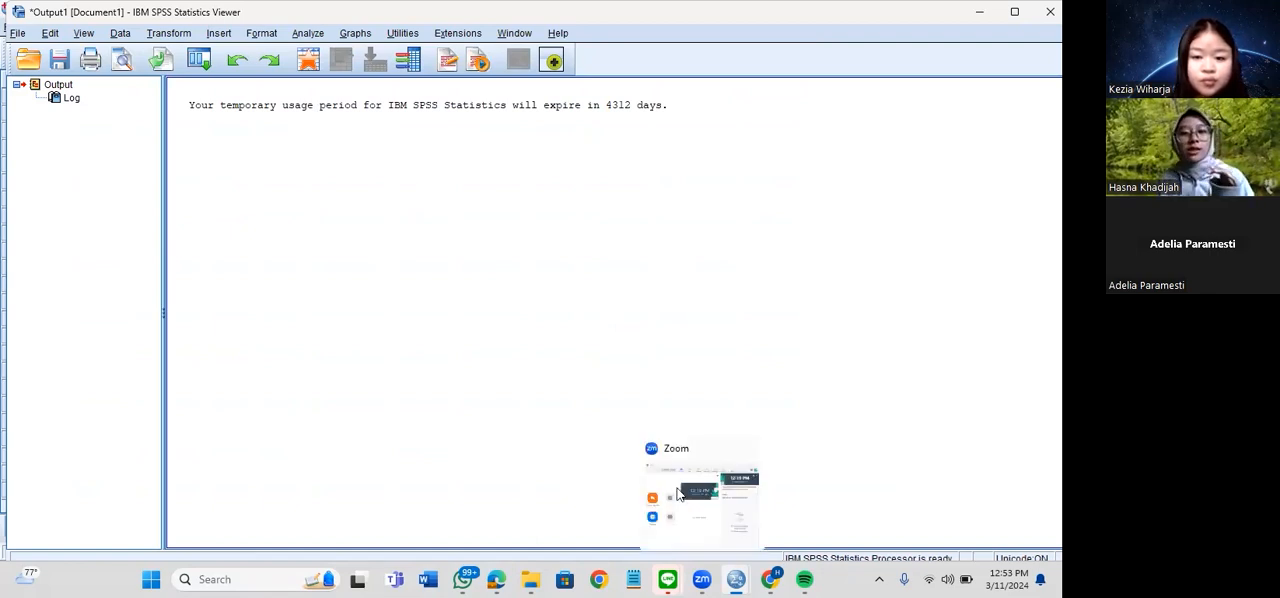
mouse_move(633, 580)
left_click(650, 540)
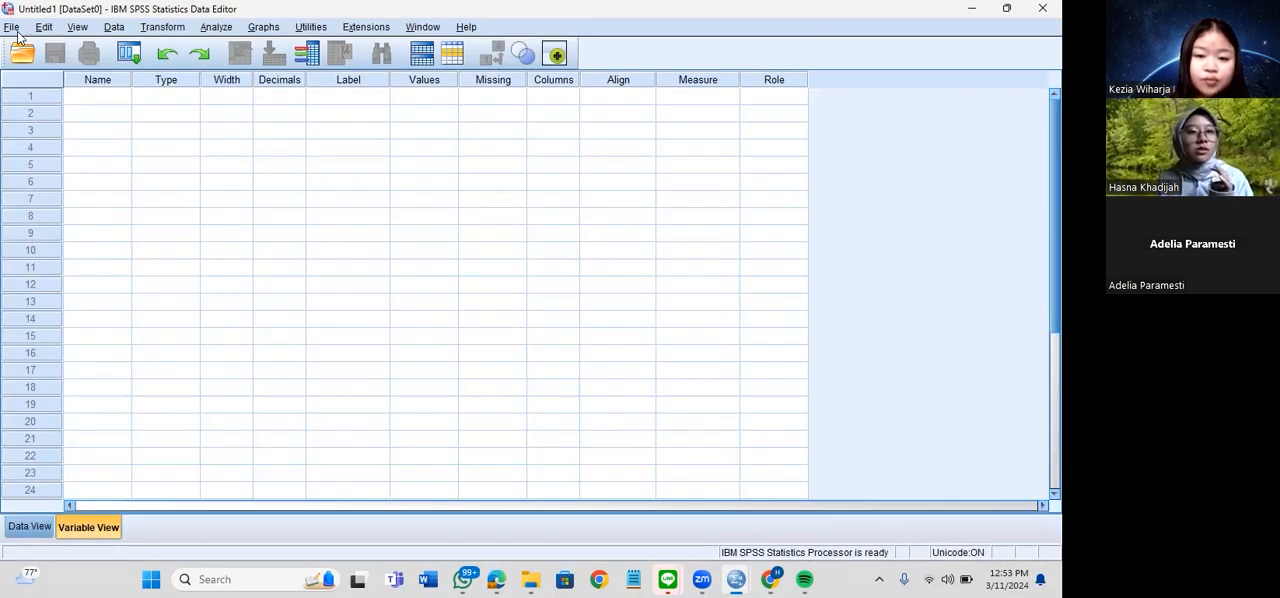
left_click(12, 28)
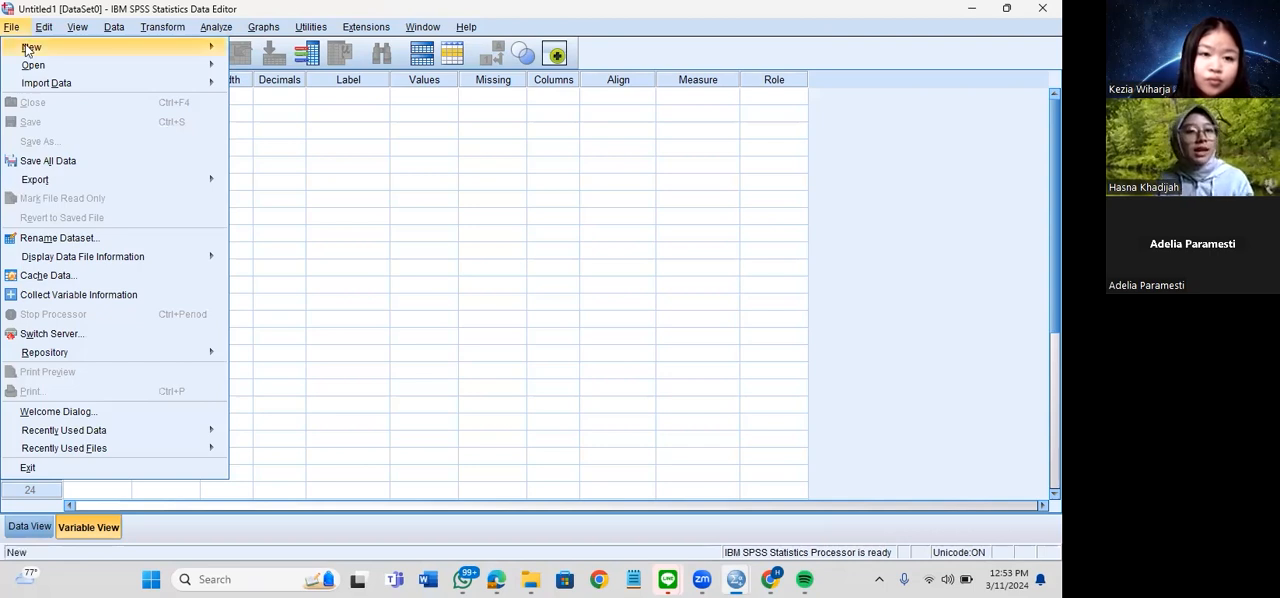
mouse_move(29, 47)
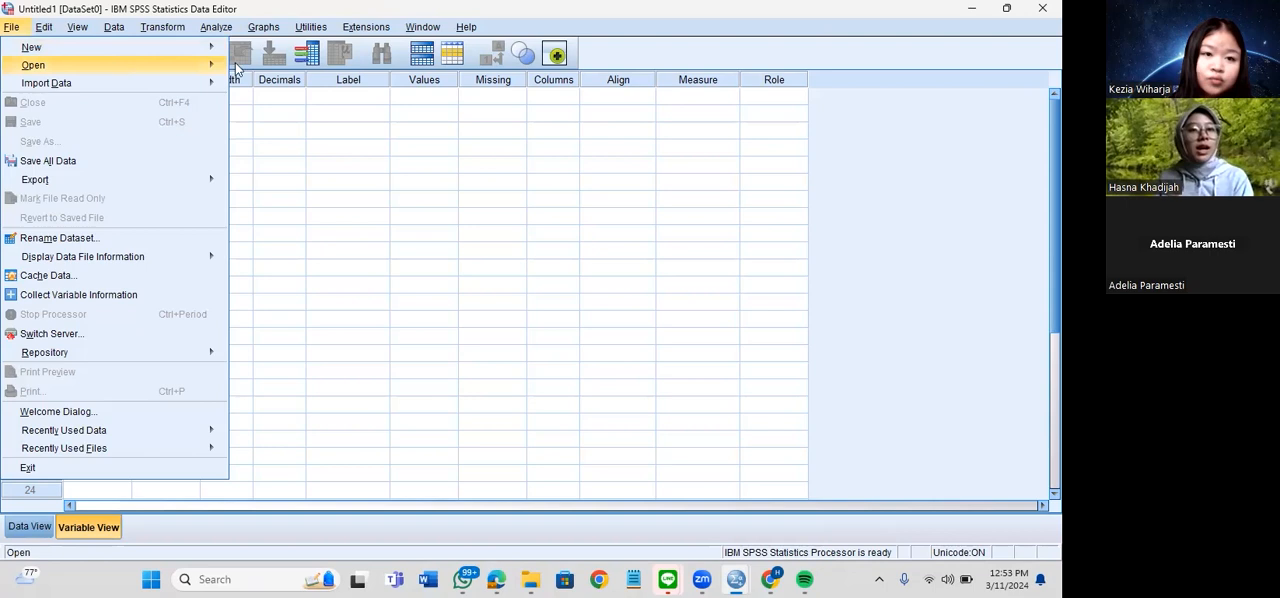
mouse_move(260, 102)
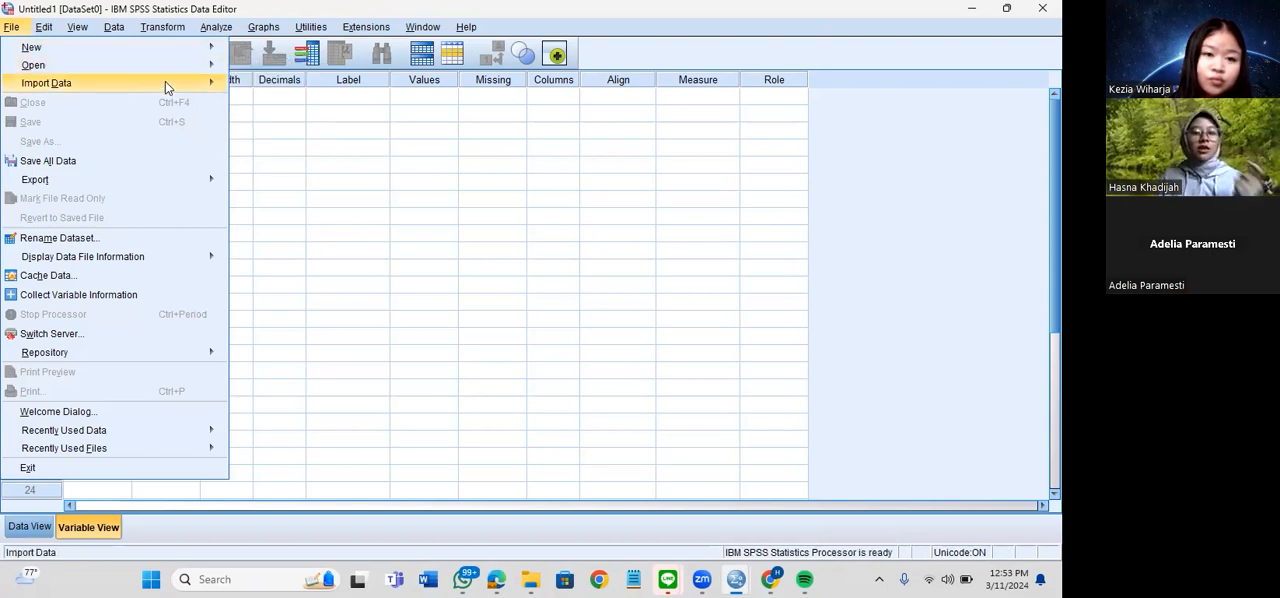
mouse_move(165, 86)
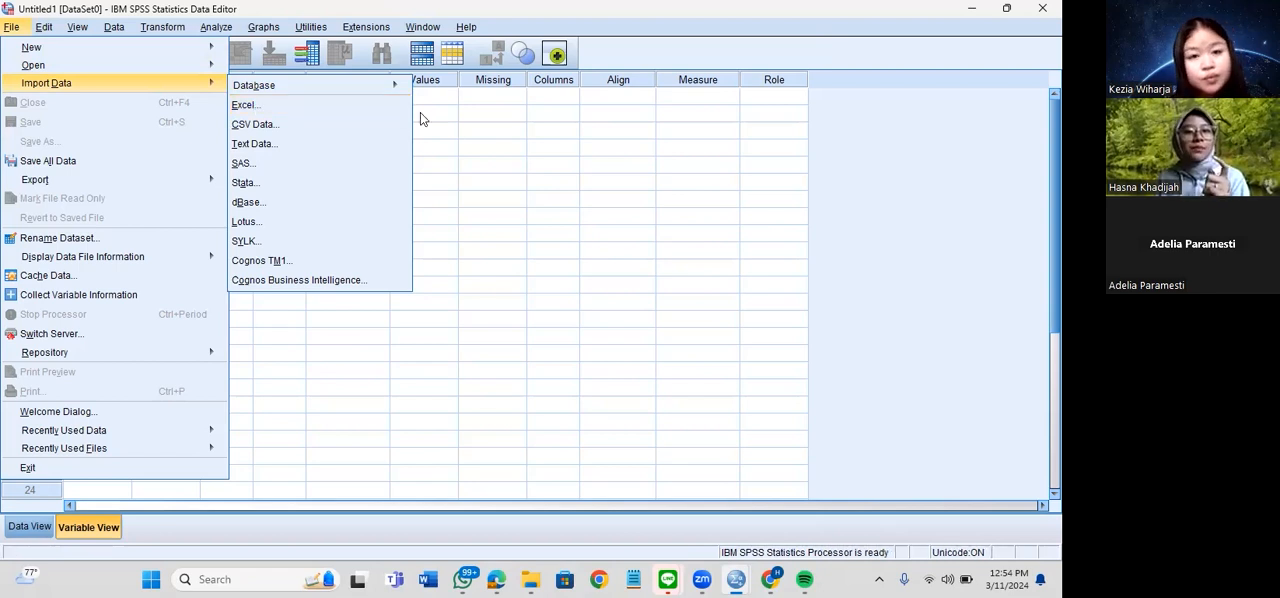
left_click(14, 28)
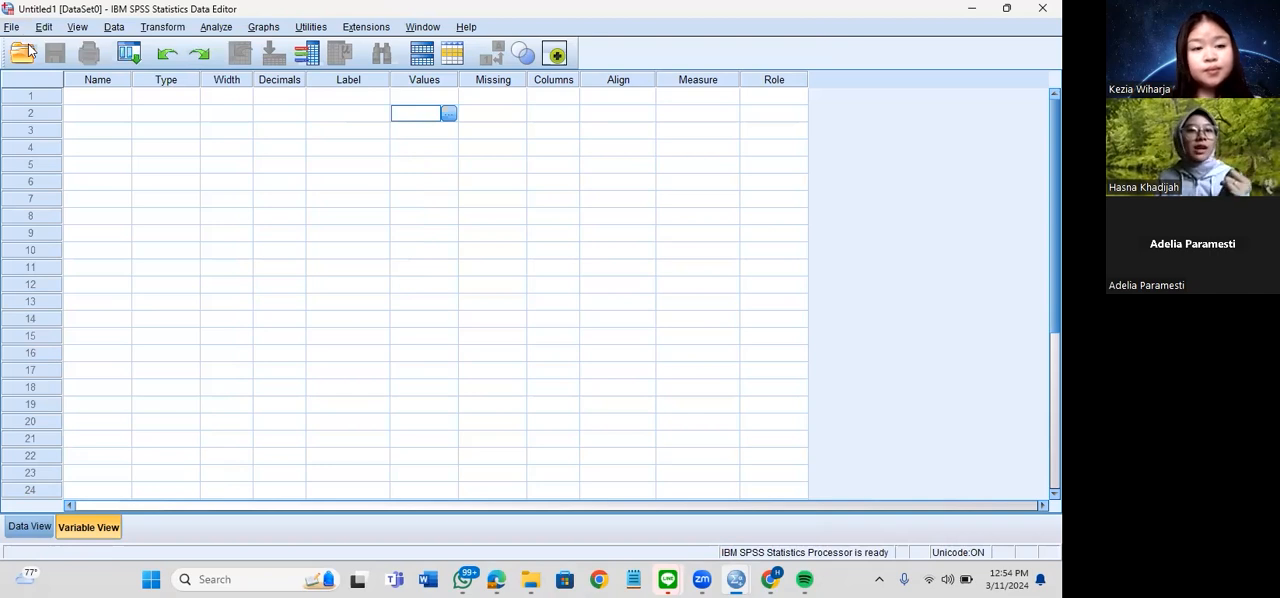
Open the data file "Uji Validitas & Reliabilitas.sav" from the folder "2024 03_Software Disney HMTL"
left_click(14, 28)
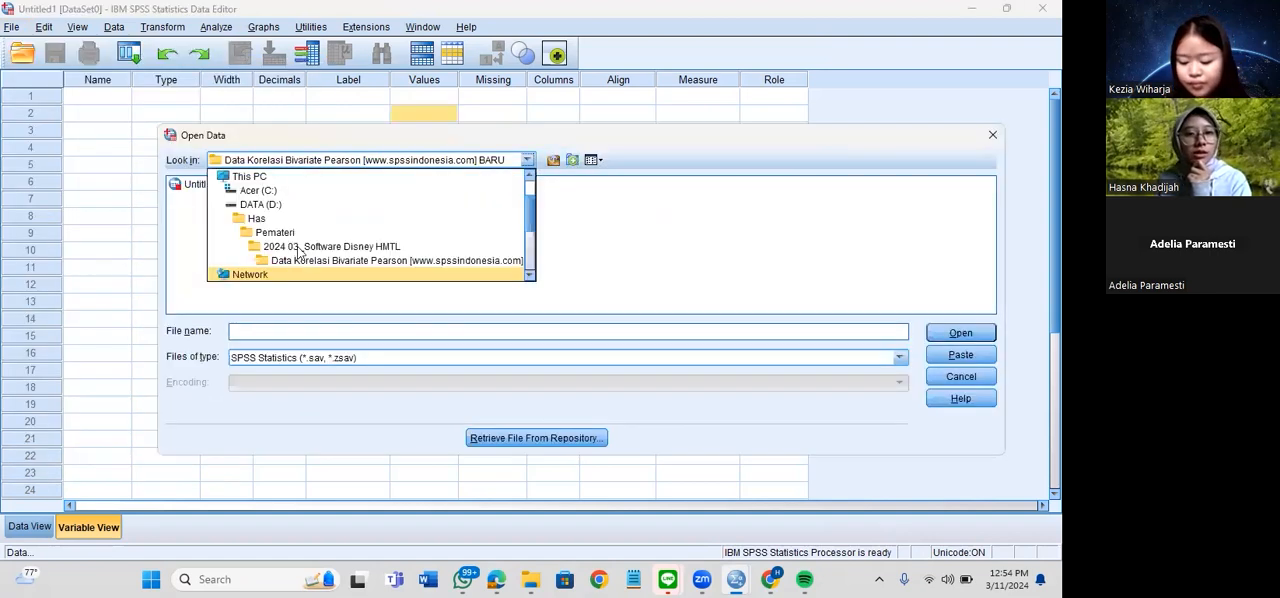
left_click(290, 246)
left_click(260, 213)
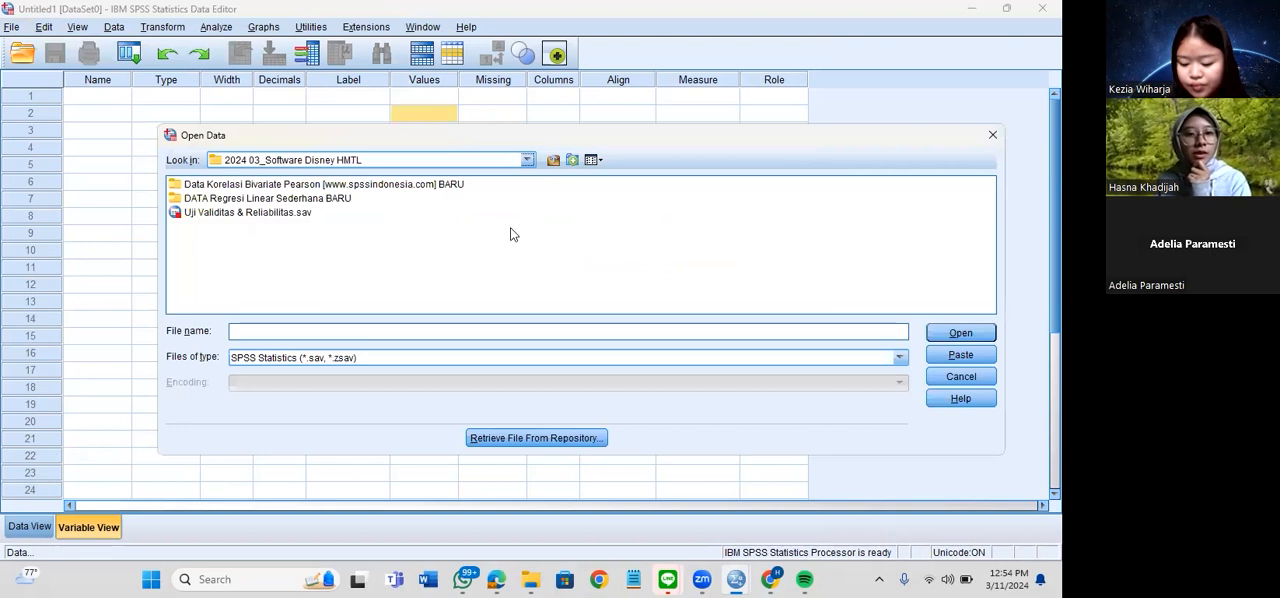
left_click(940, 338)
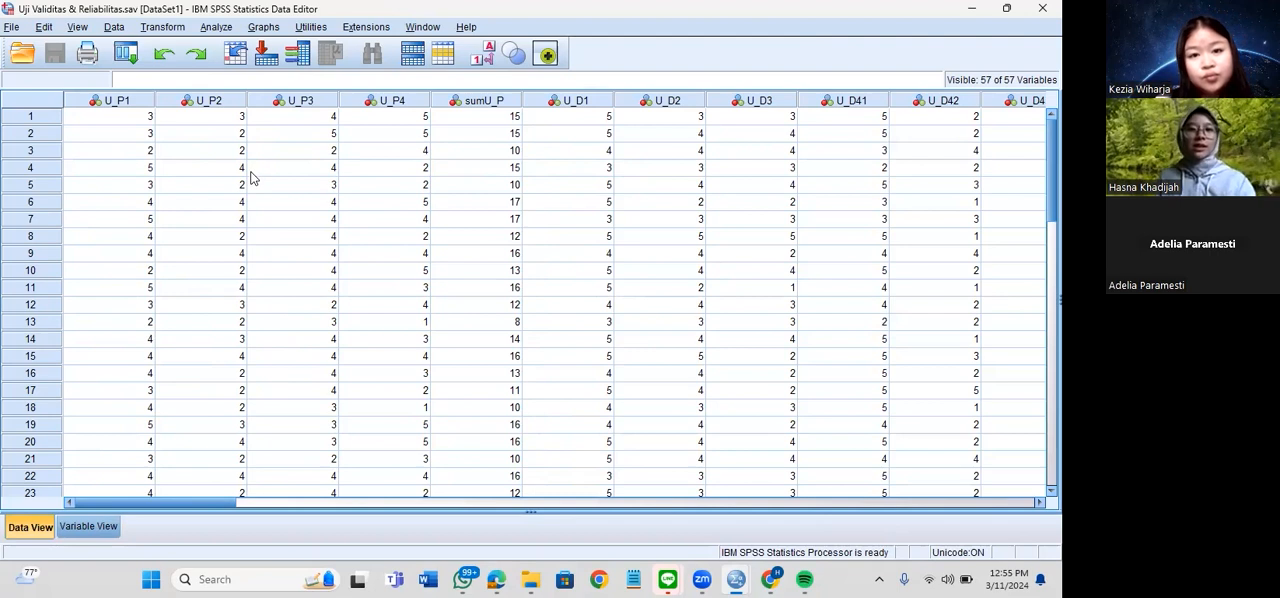
left_click(135, 103)
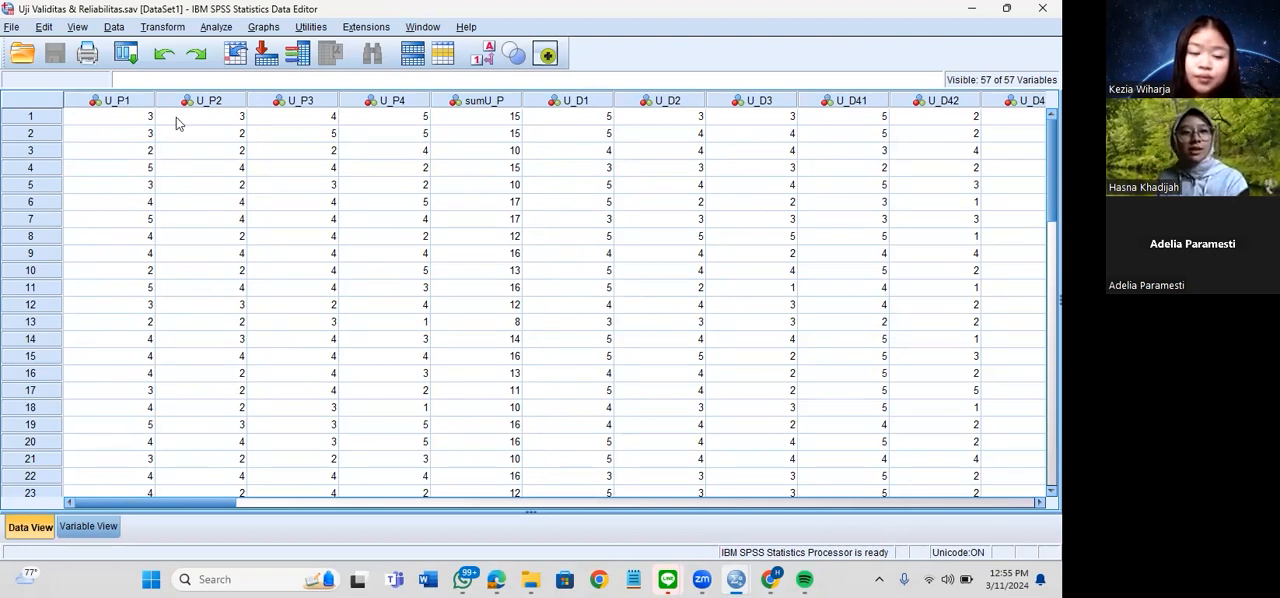
key("Right")
left_click(277, 116)
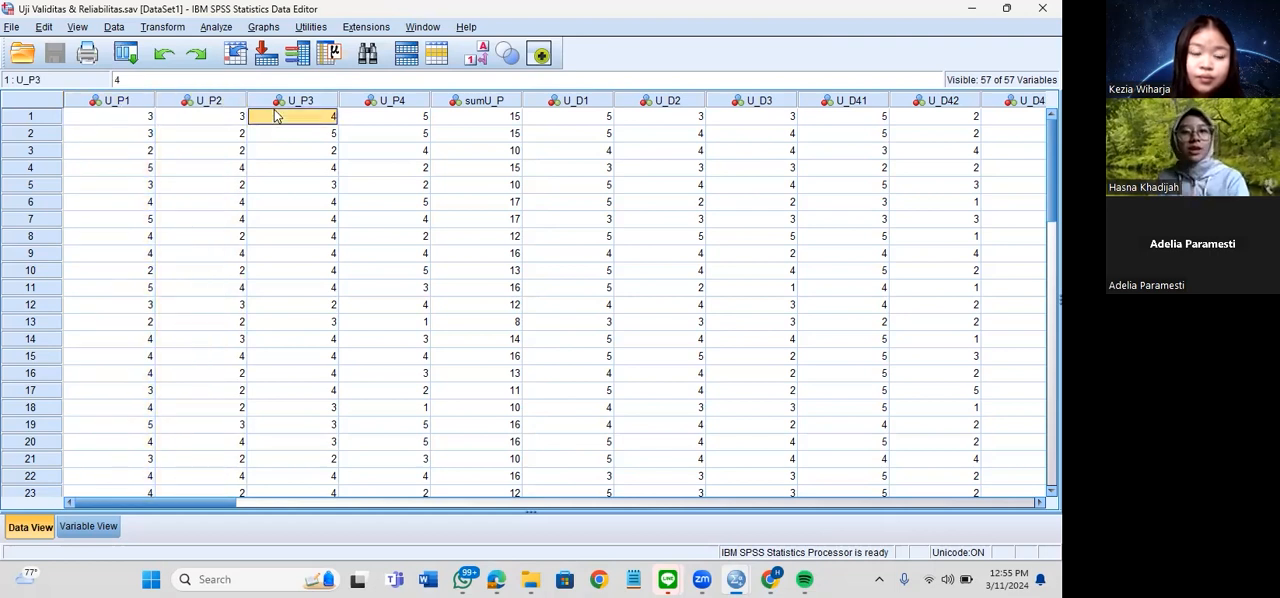
Set up a descriptive Frequencies analysis with U_P1 as its first variable
left_click(215, 27)
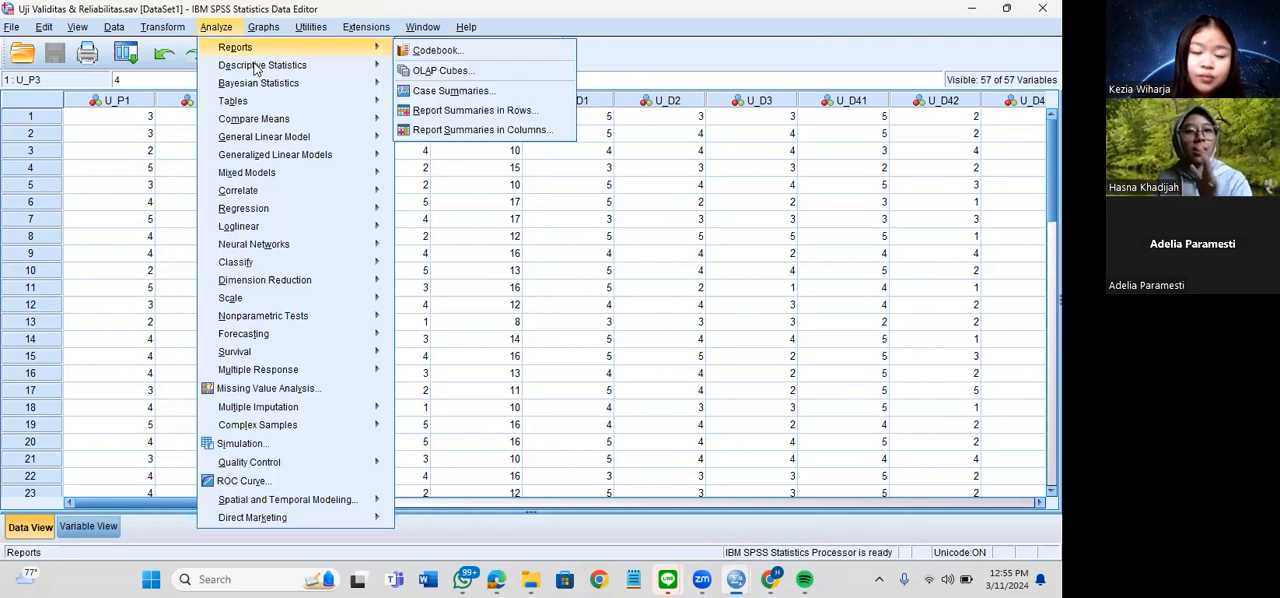
mouse_move(258, 66)
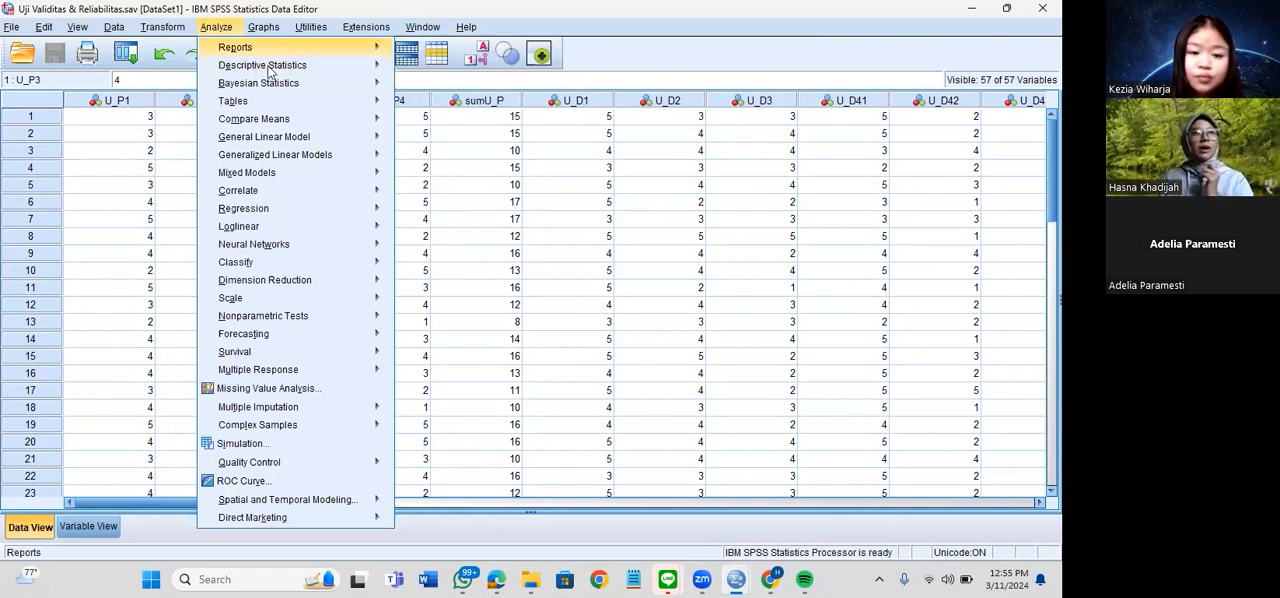
left_click(430, 68)
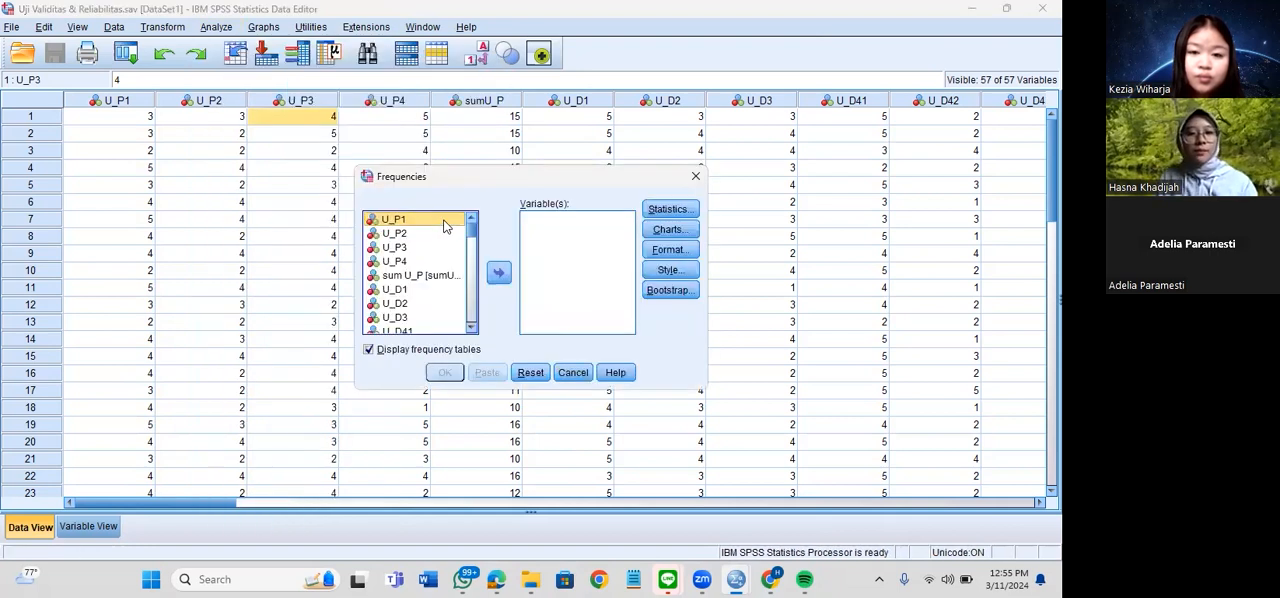
left_click(498, 275)
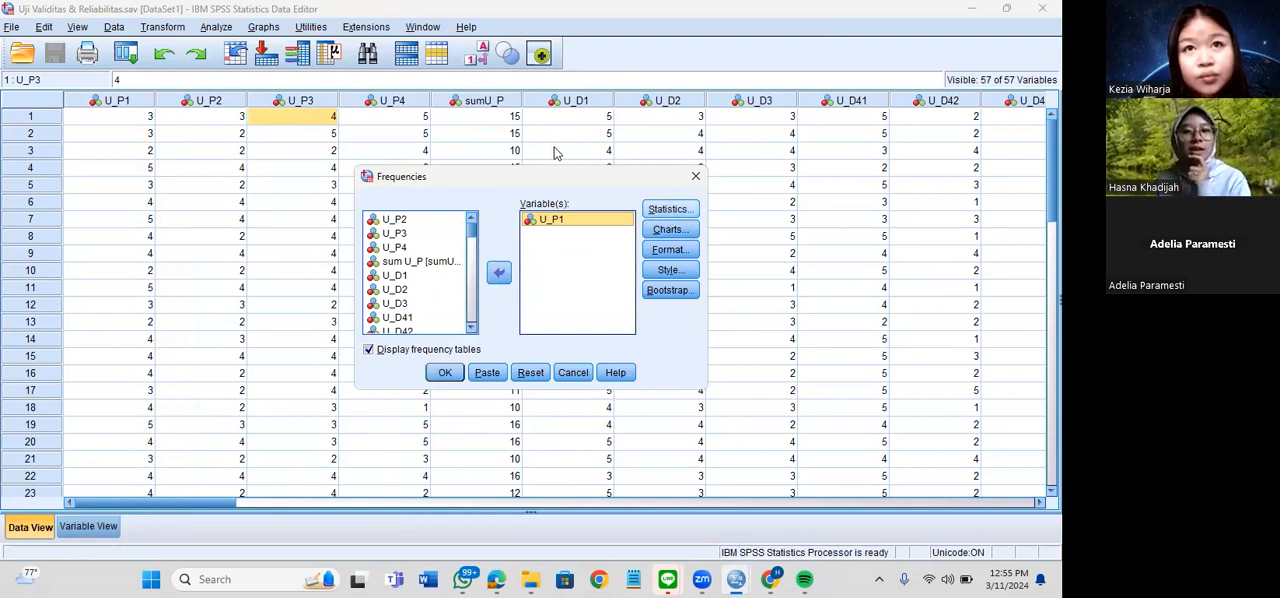
Include the mean, median, mode and standard deviation in the Frequencies statistics
left_click(669, 209)
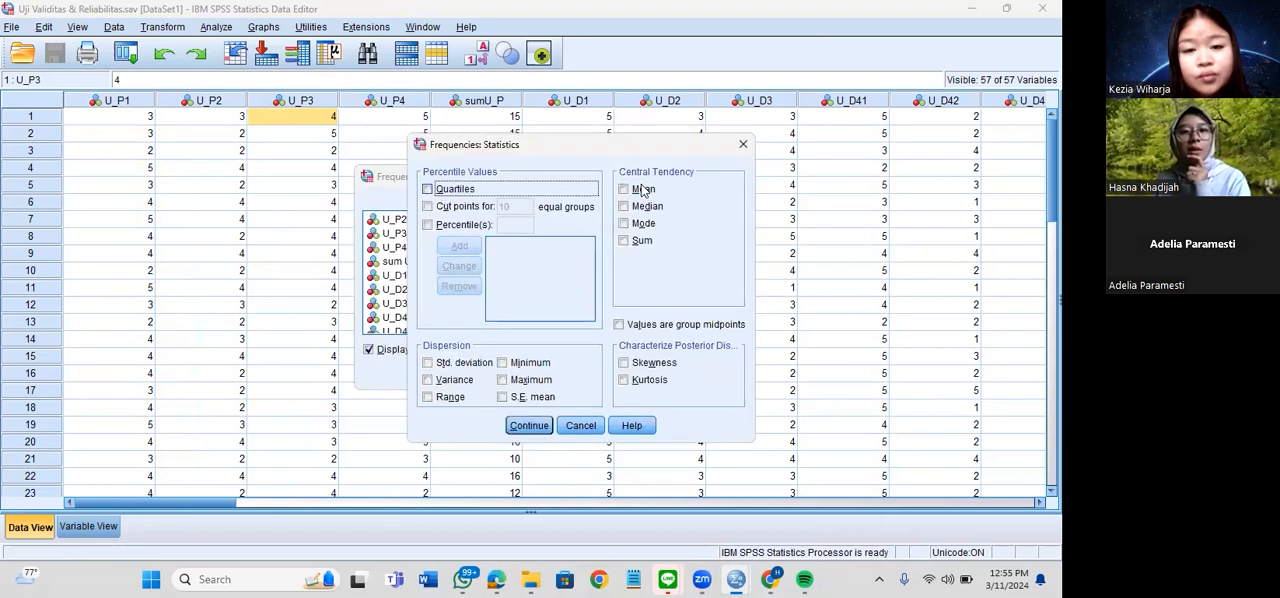
left_click(643, 189)
left_click(646, 206)
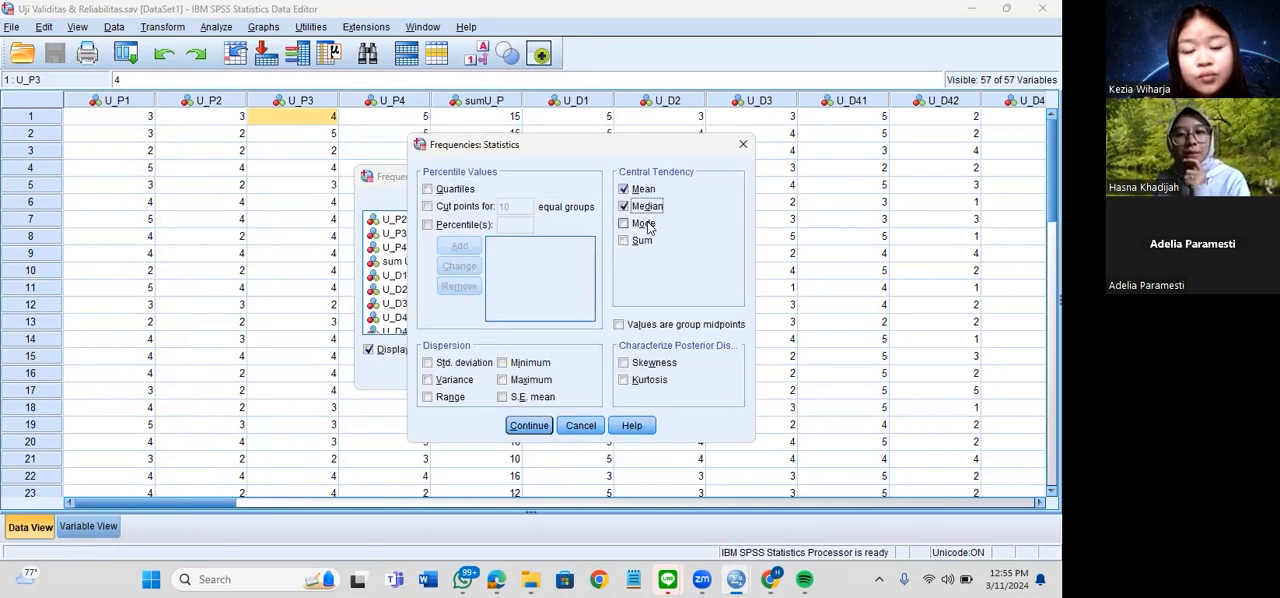
left_click(643, 223)
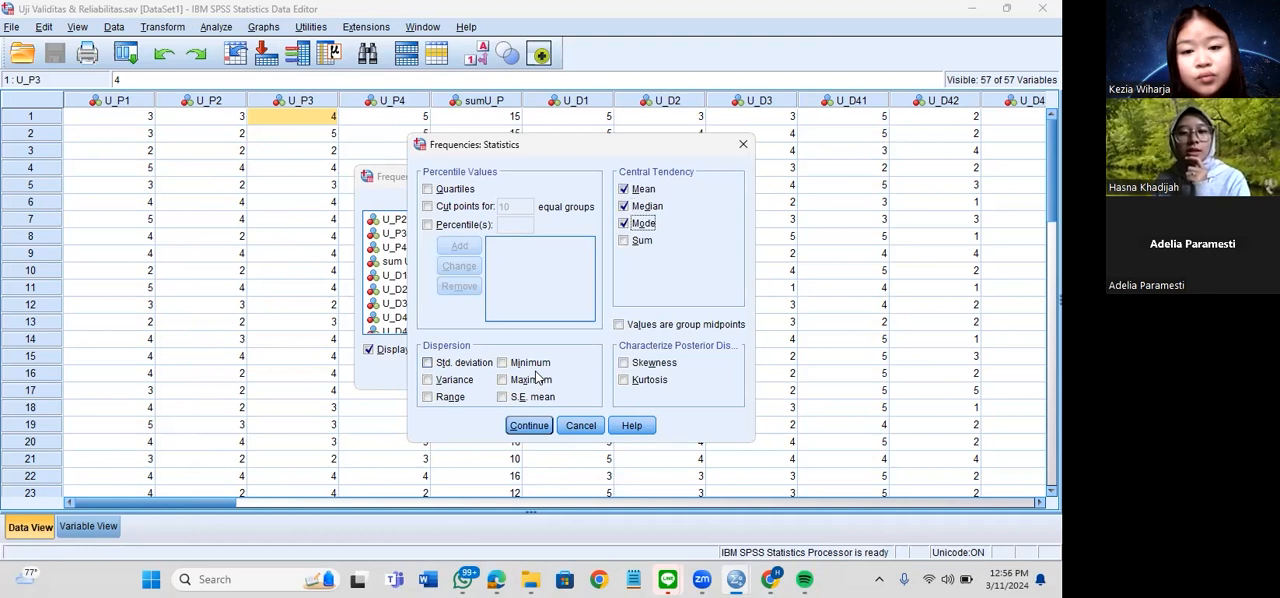
left_click(458, 363)
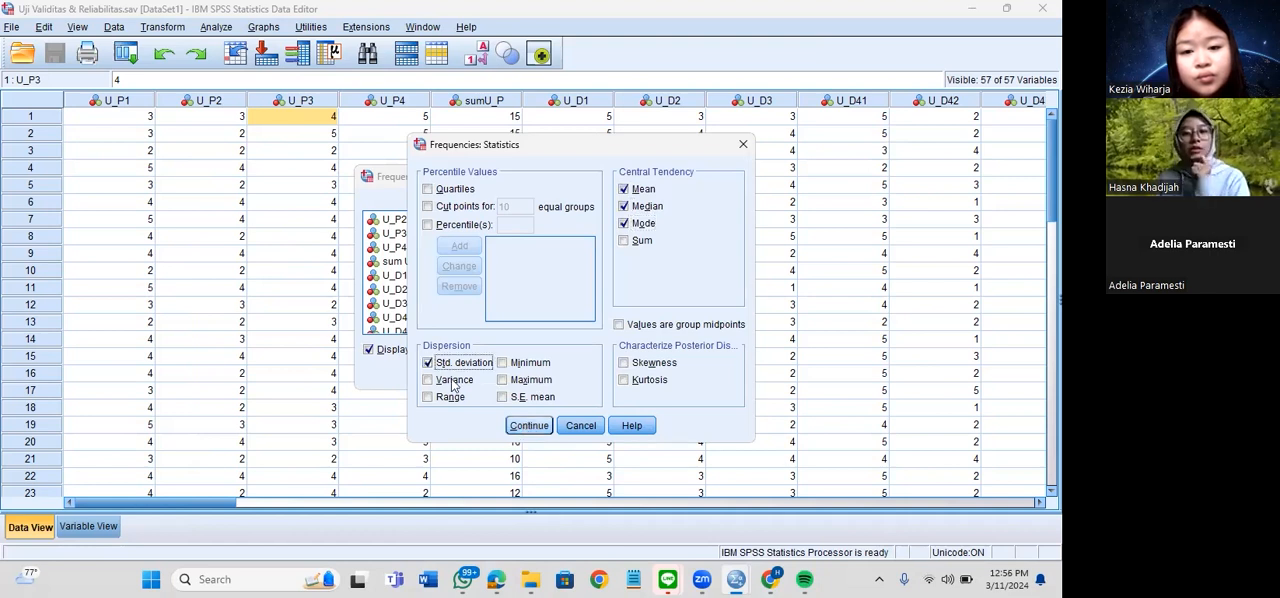
key("Return")
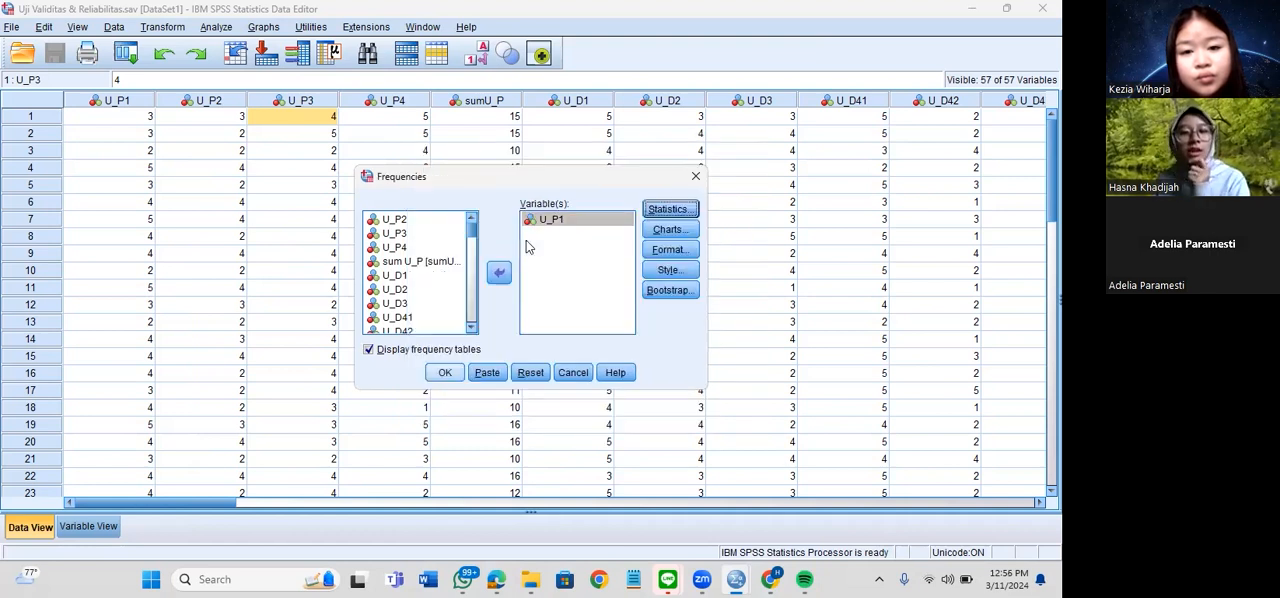
Add U_P2, U_P3 and U_P4 to the Frequencies variables and run the analysis
left_click(428, 224)
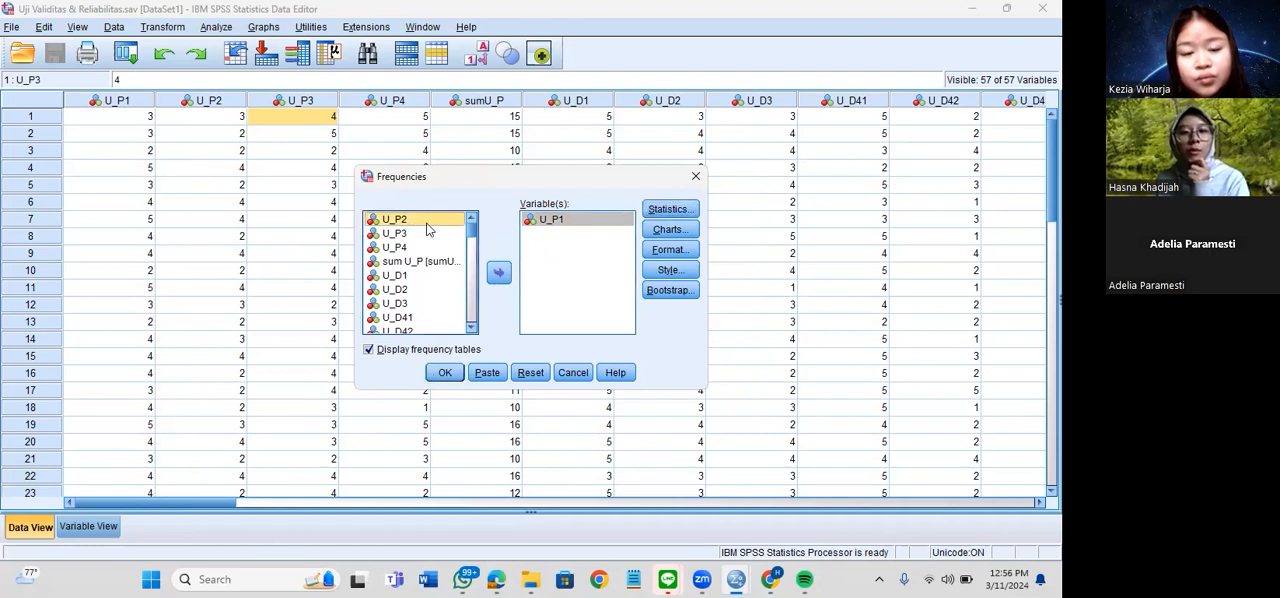
left_click(502, 274)
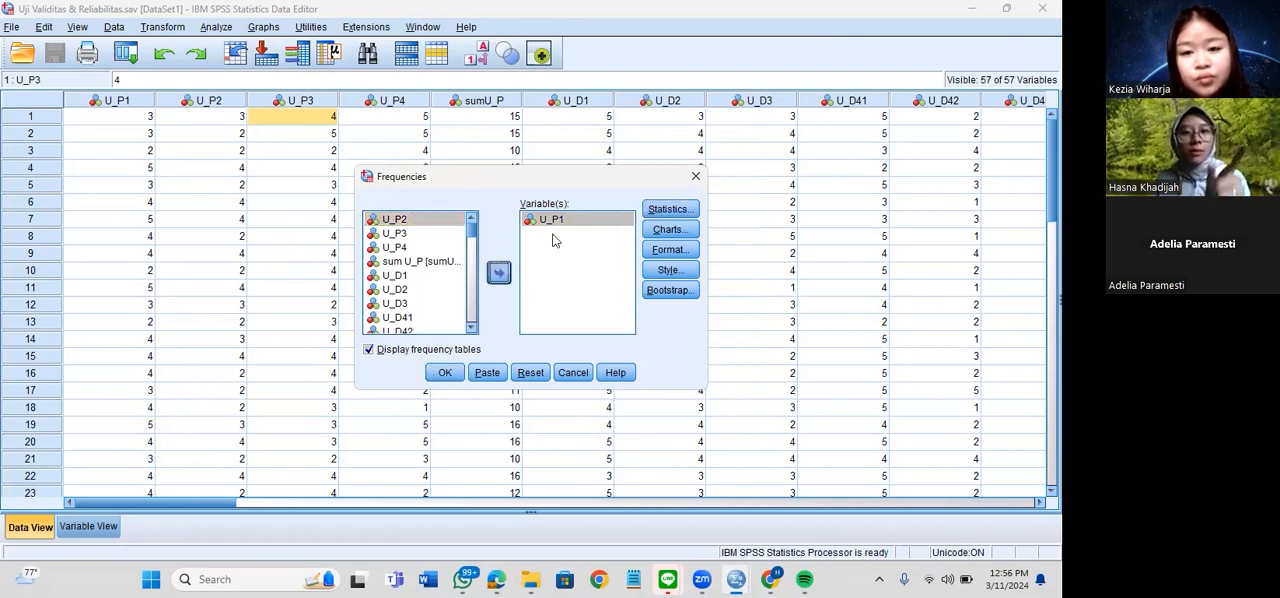
left_click(441, 222)
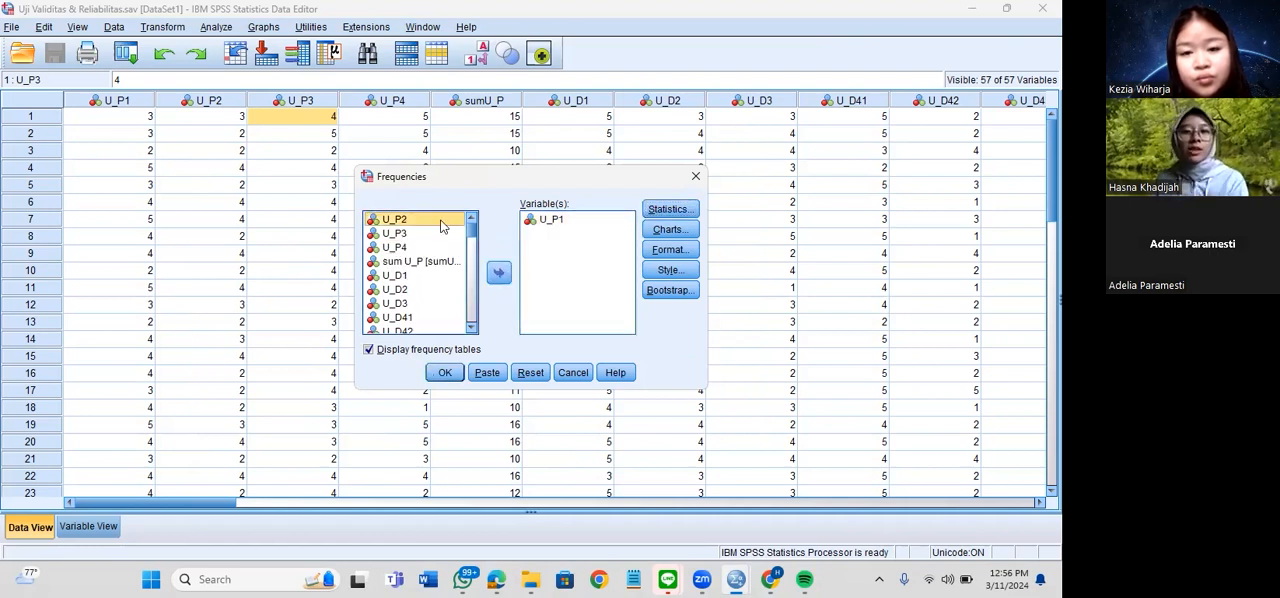
key("shift+Down")
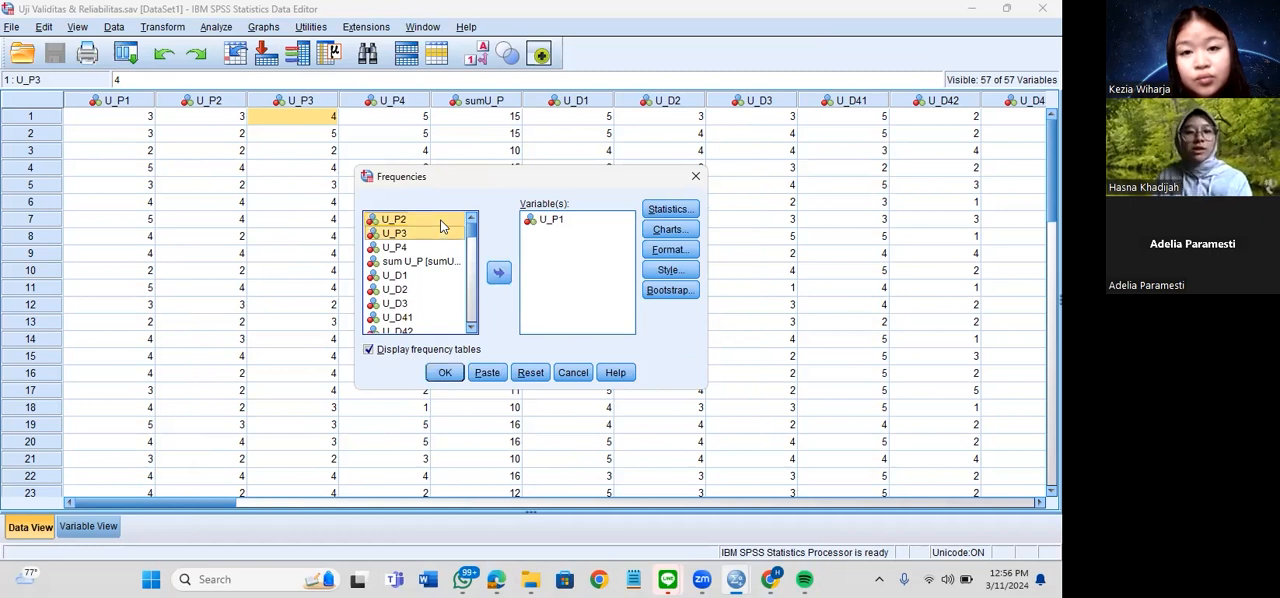
key("shift+Down")
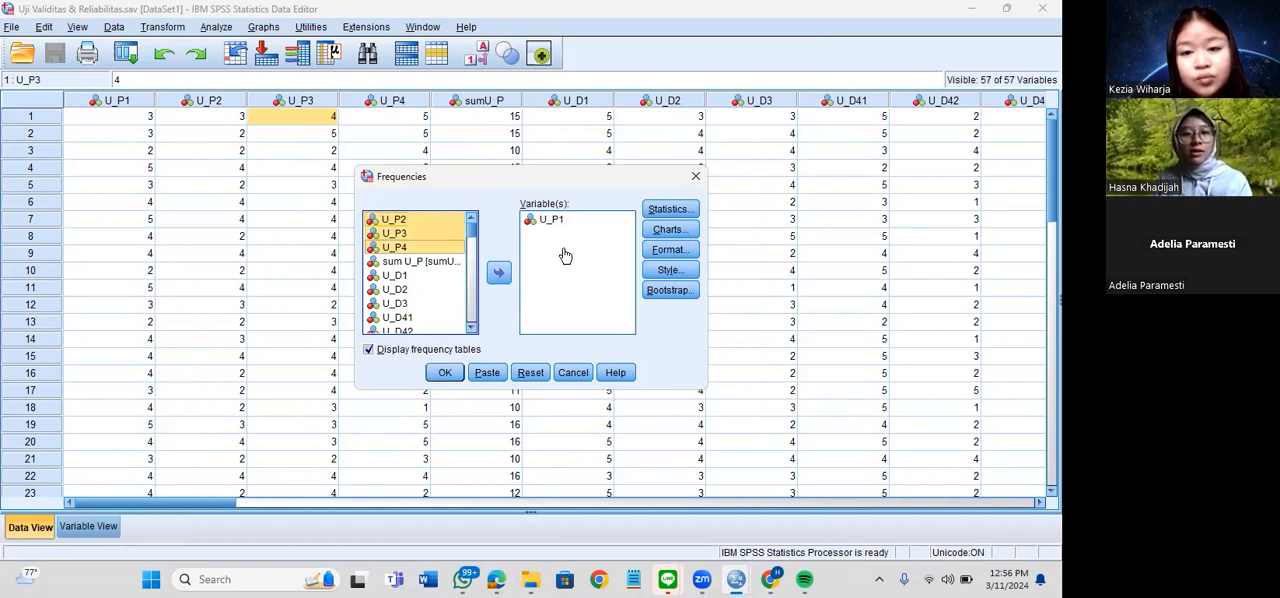
left_click_drag(563, 254, 565, 259)
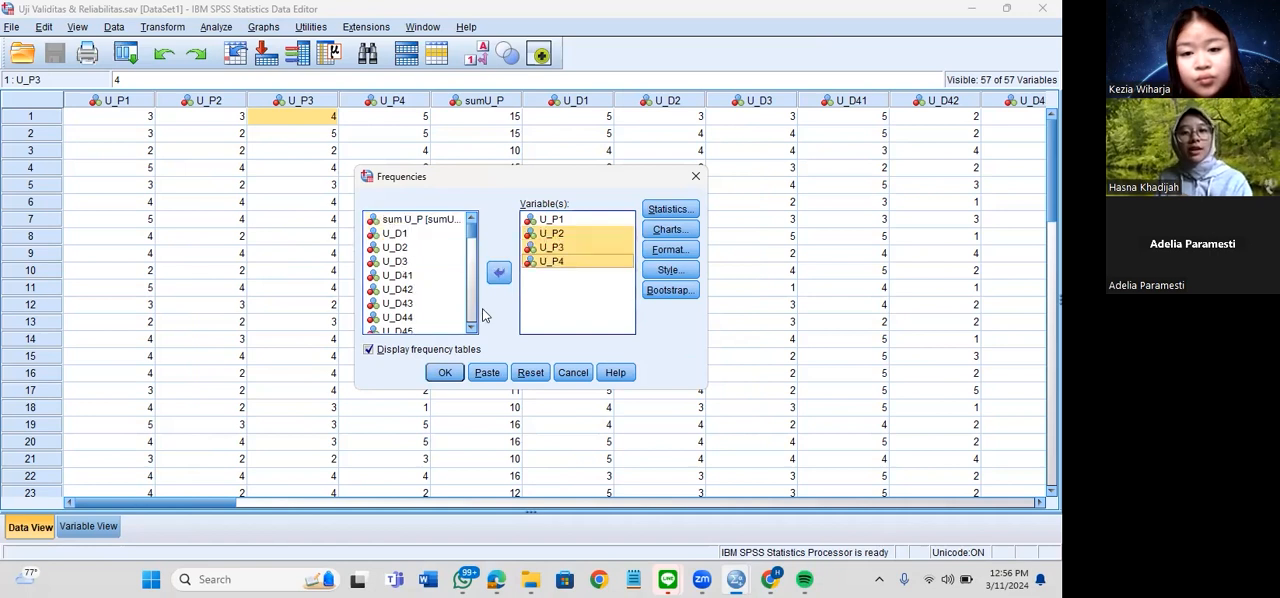
left_click(445, 372)
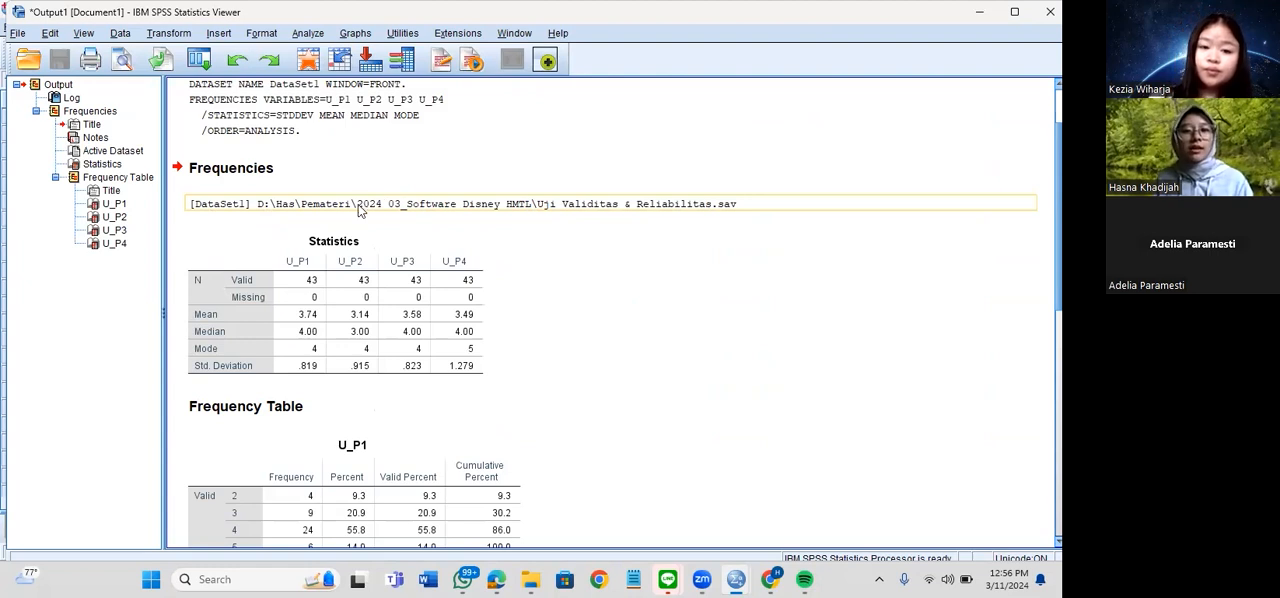
Review the frequency tables for U_P2, U_P3 and U_P4 in the output
scroll(265, 172, "down", 10)
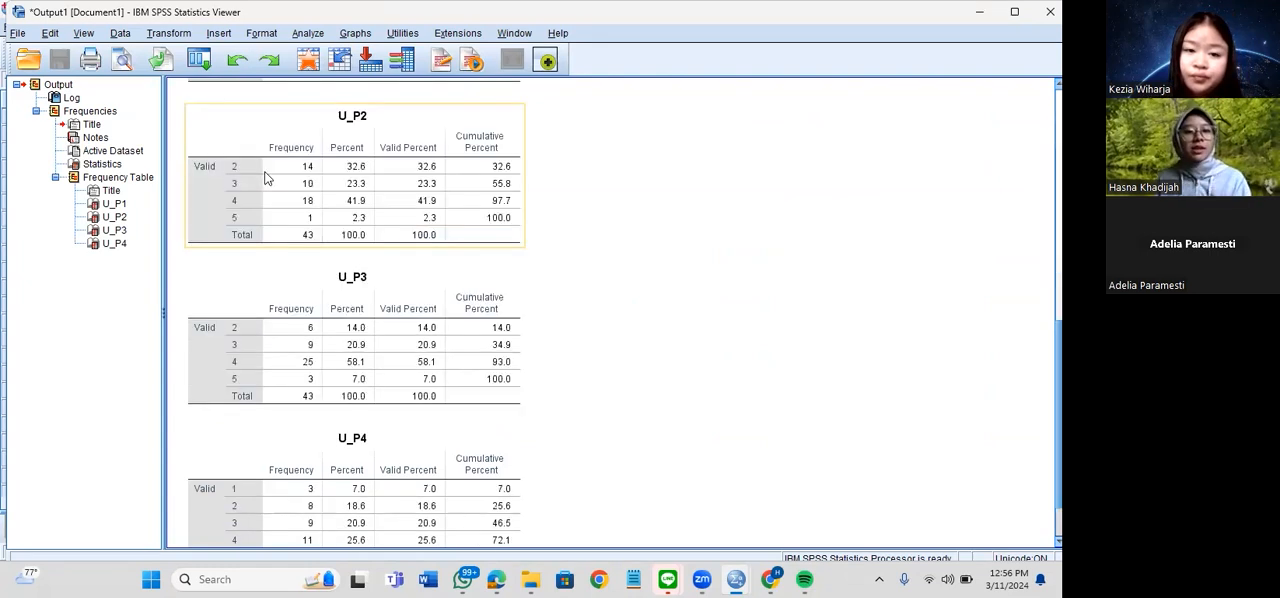
left_click(305, 425)
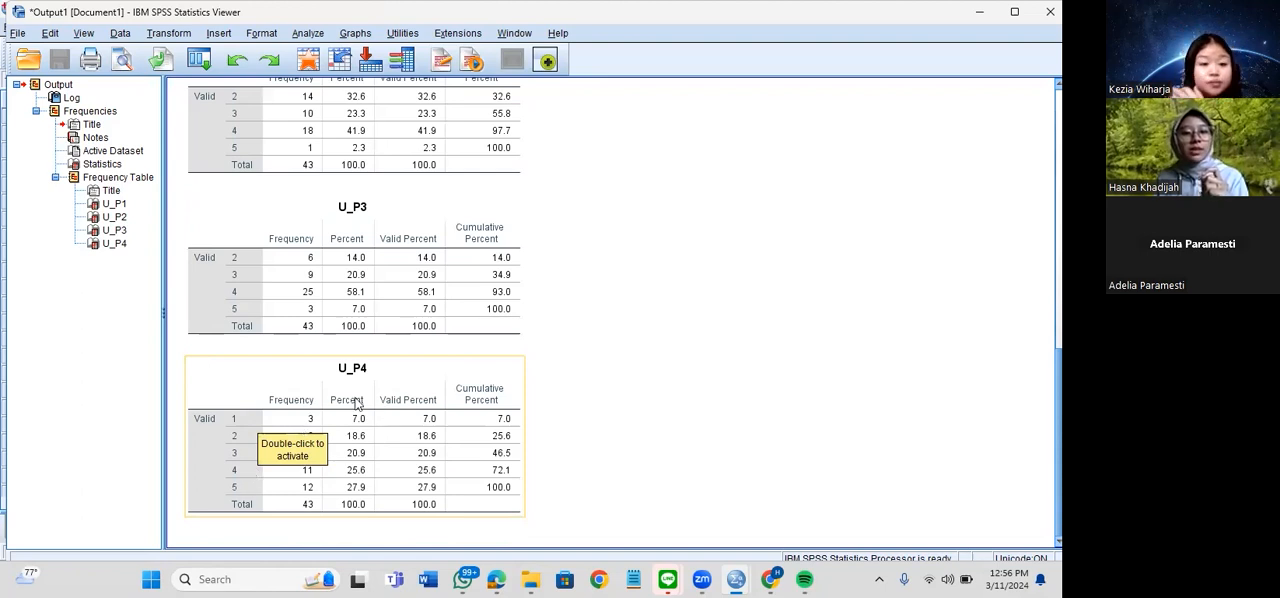
left_click(629, 428)
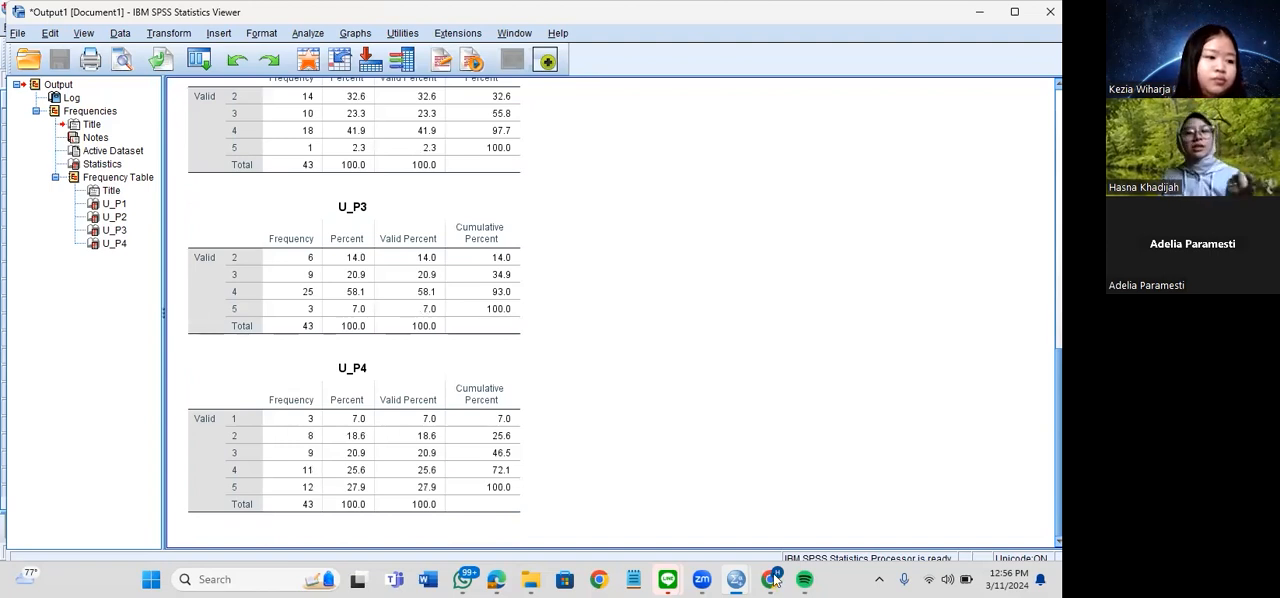
Collapse and re-expand the Frequencies and Frequency Table branches of the output outline, and look through the frequency tables again
mouse_move(773, 581)
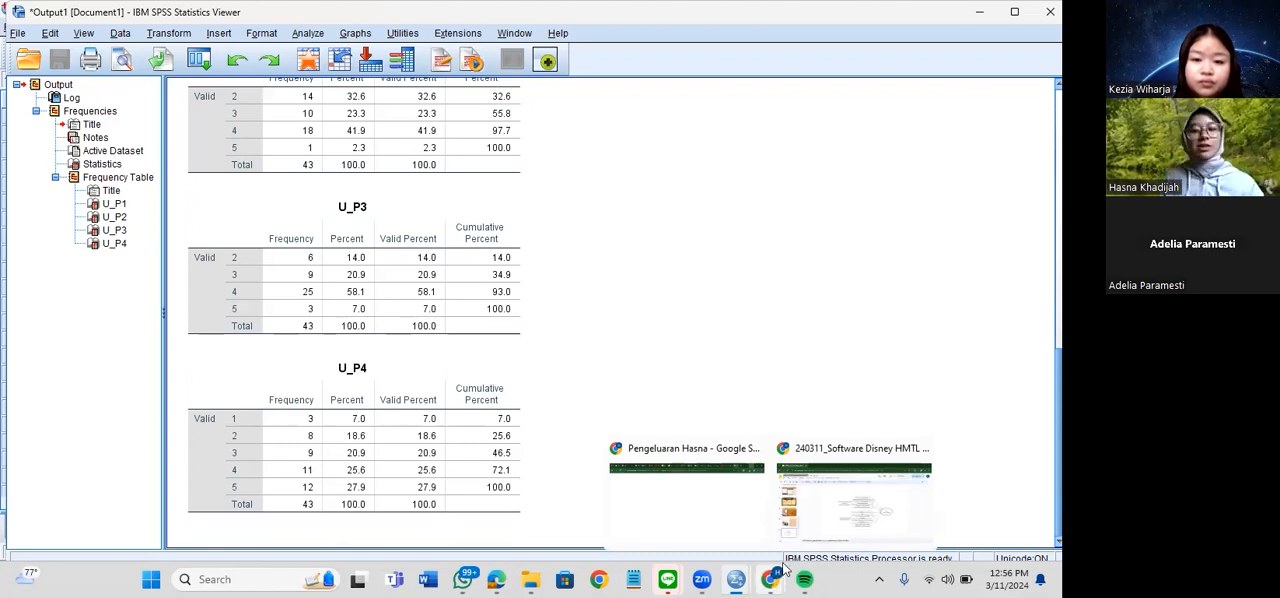
left_click(36, 111)
left_click(36, 111)
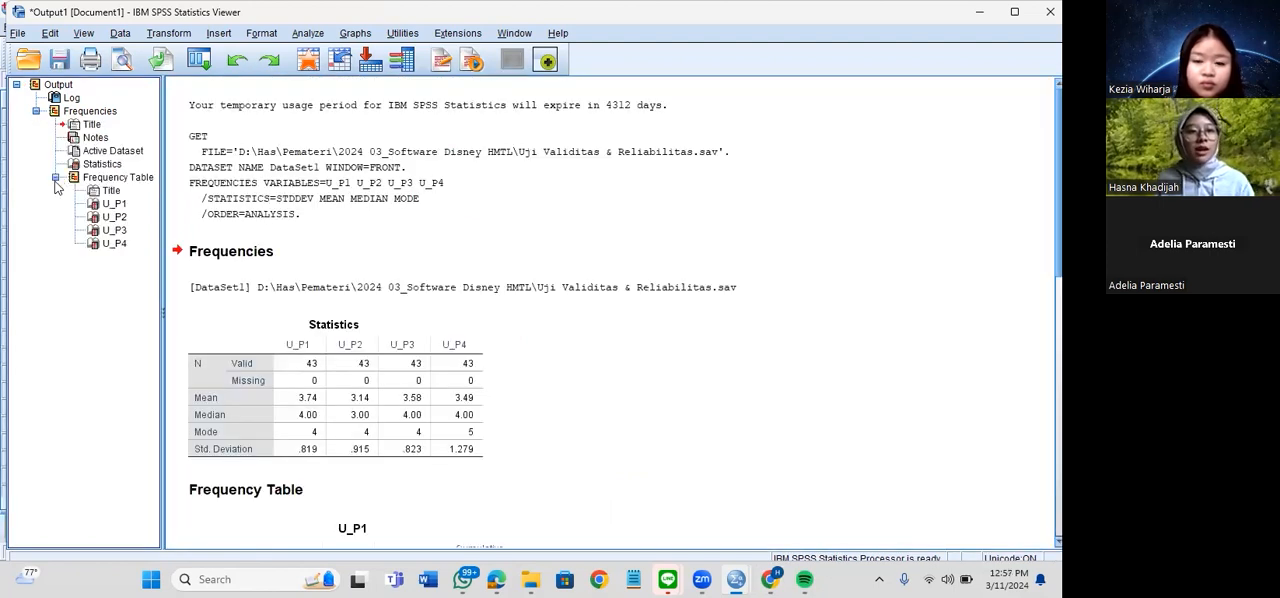
left_click(55, 177)
left_click(55, 177)
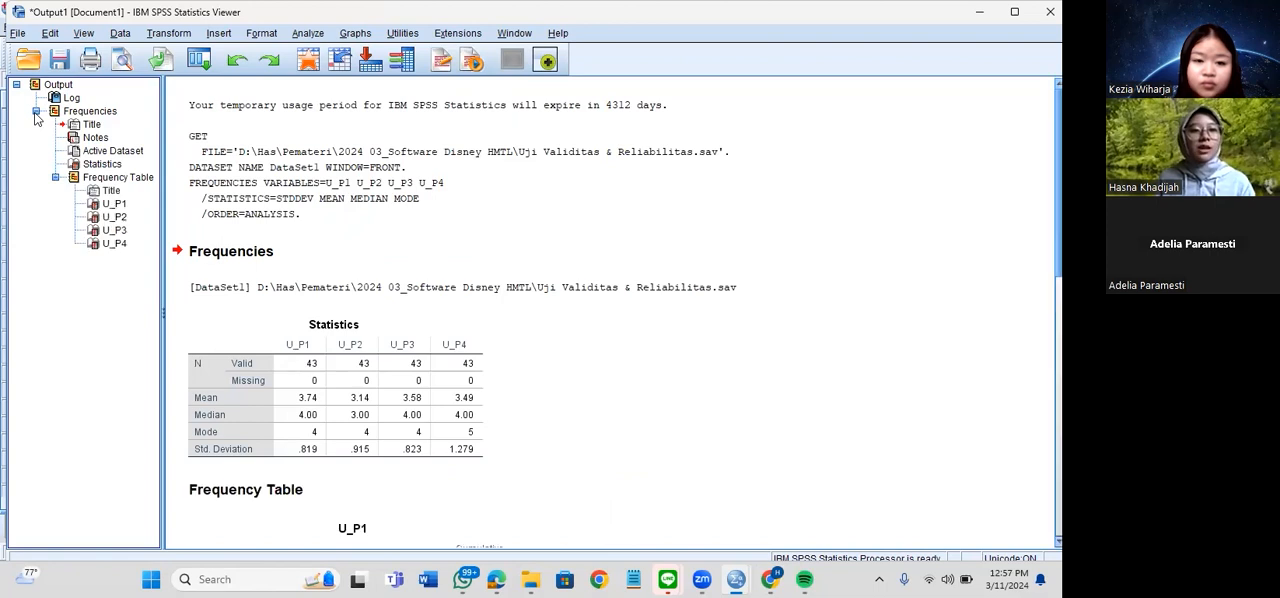
scroll(629, 163, "down", 10)
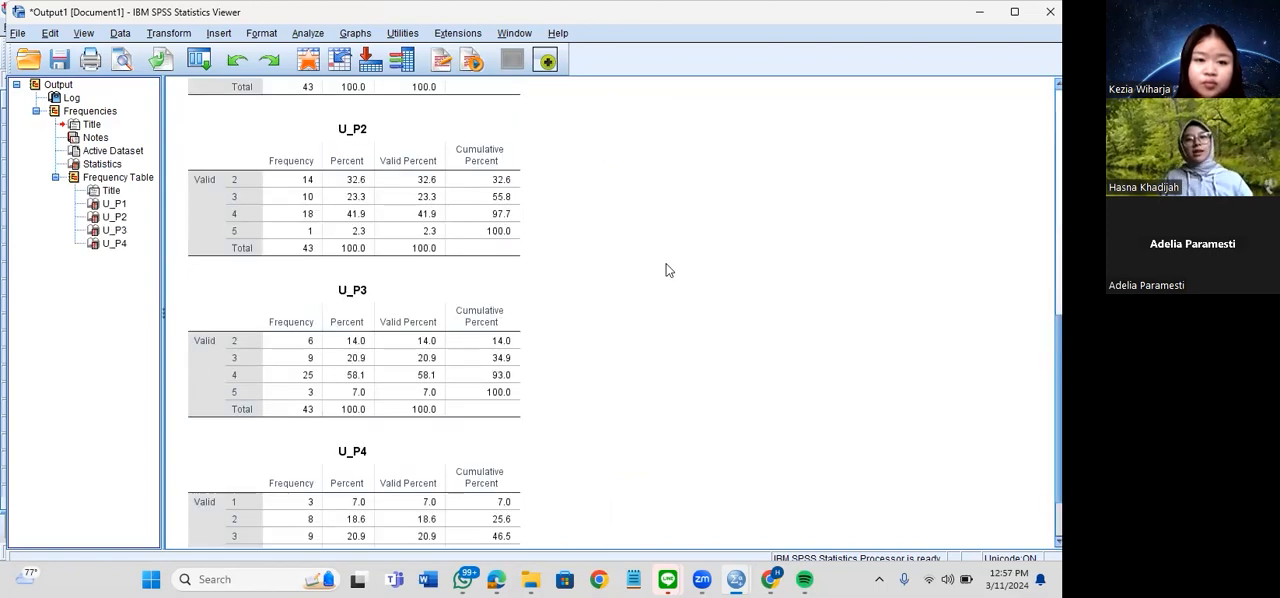
Return to the questionnaire dataset in the Data Editor and look over the available analysis categories, including Correlate, without starting one
left_click(737, 578)
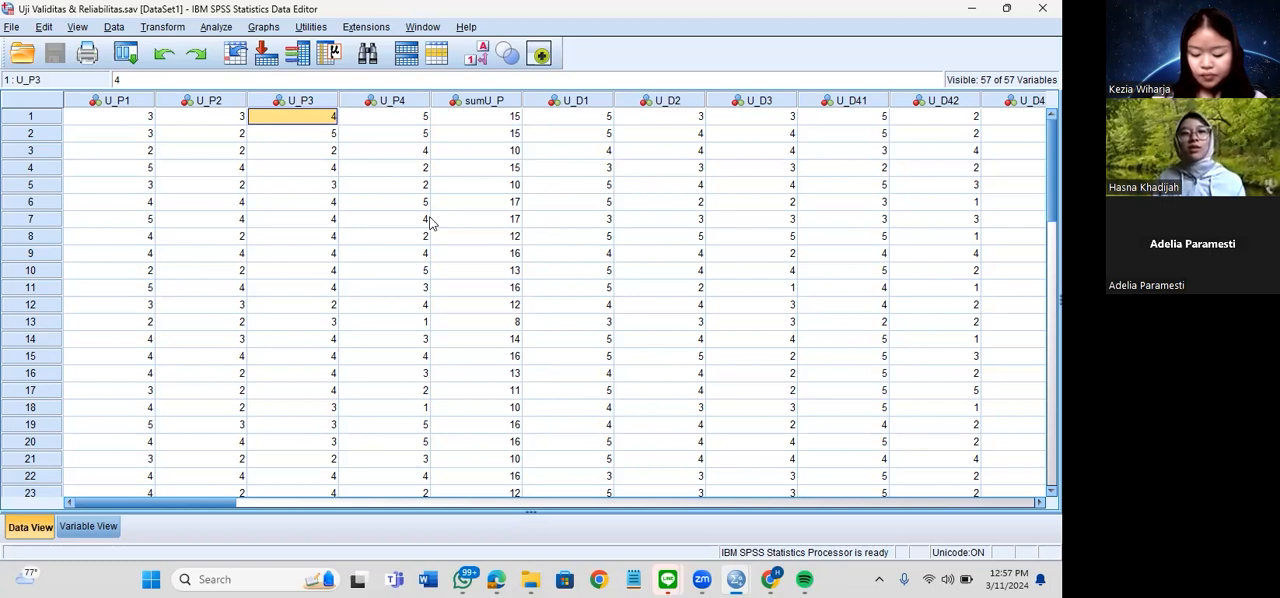
left_click(216, 30)
left_click(228, 31)
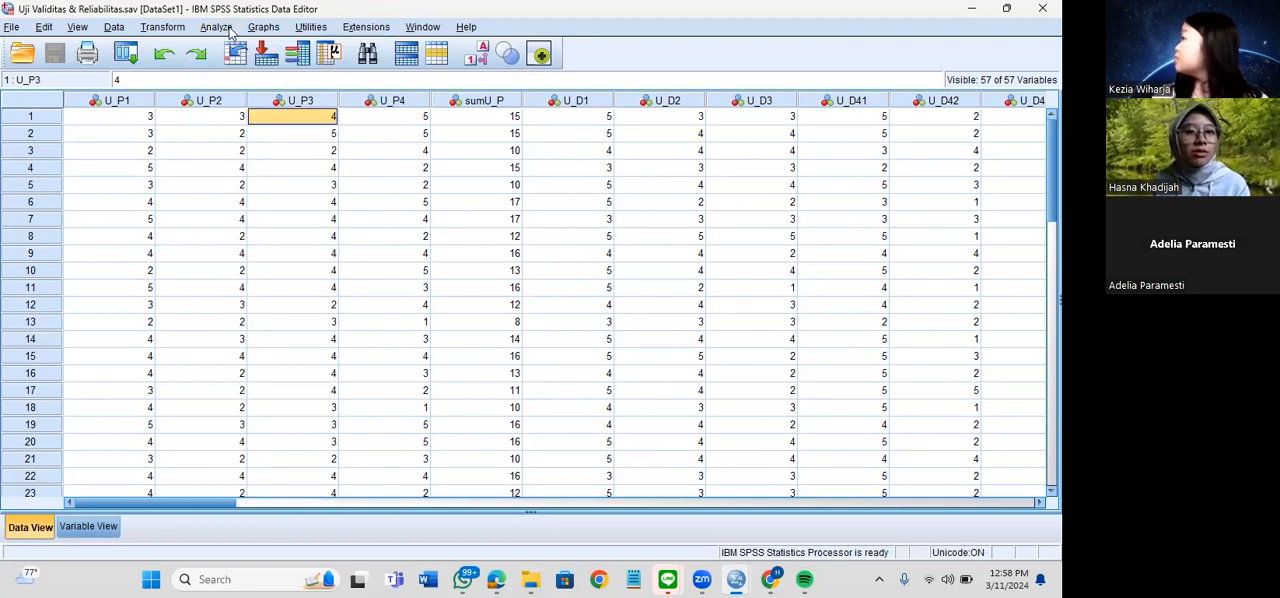
left_click(229, 33)
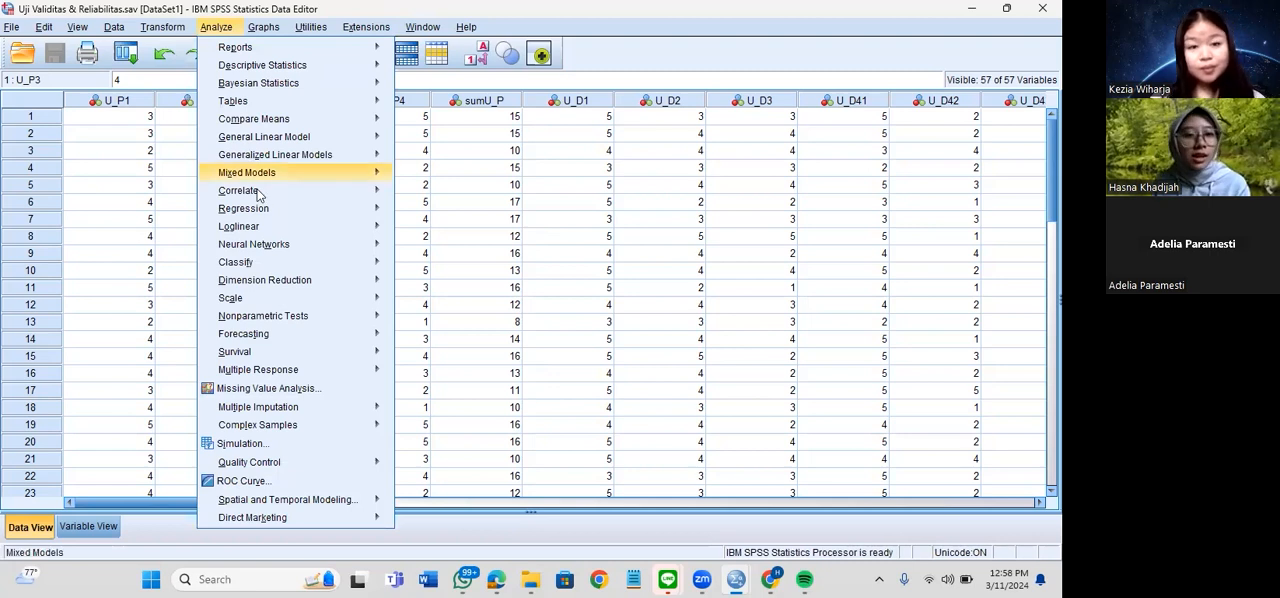
mouse_move(258, 195)
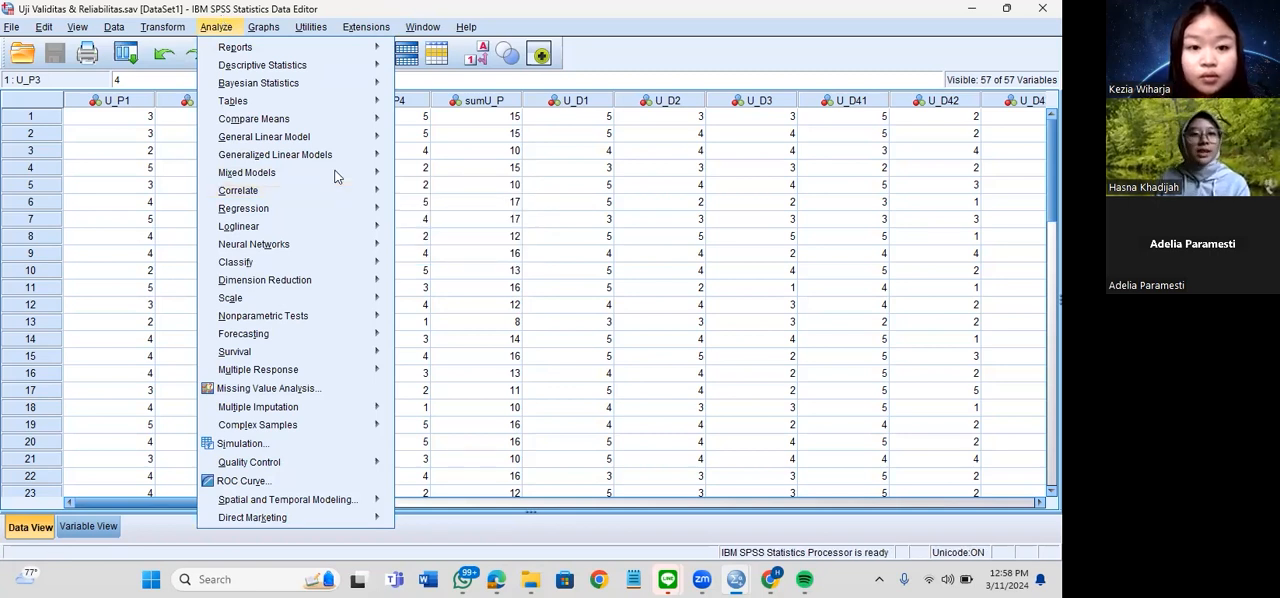
left_click(476, 151)
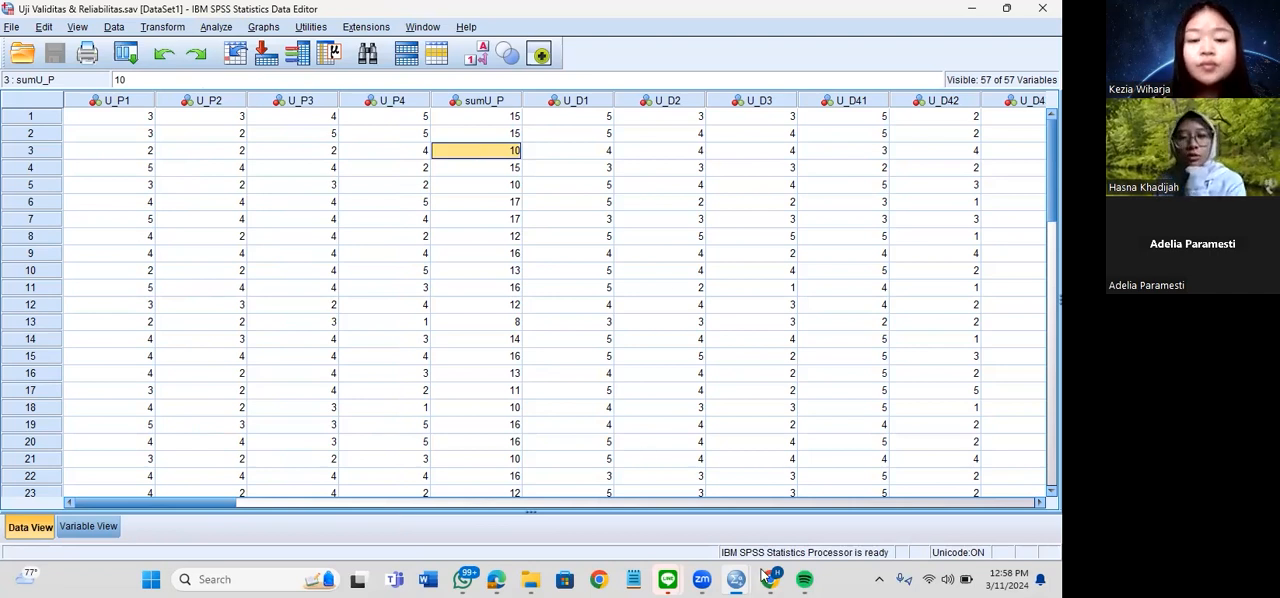
Switch to the Google Slides presentation and select the Risk Perception factors diagram on slide 13
key("alt+Tab")
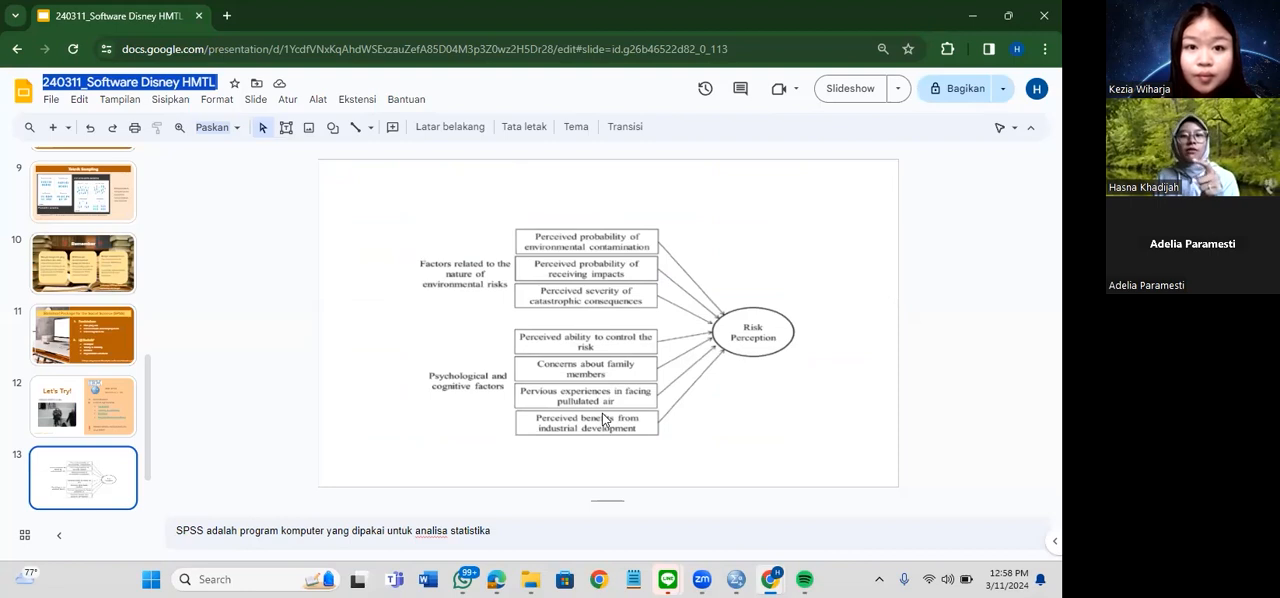
left_click(665, 244)
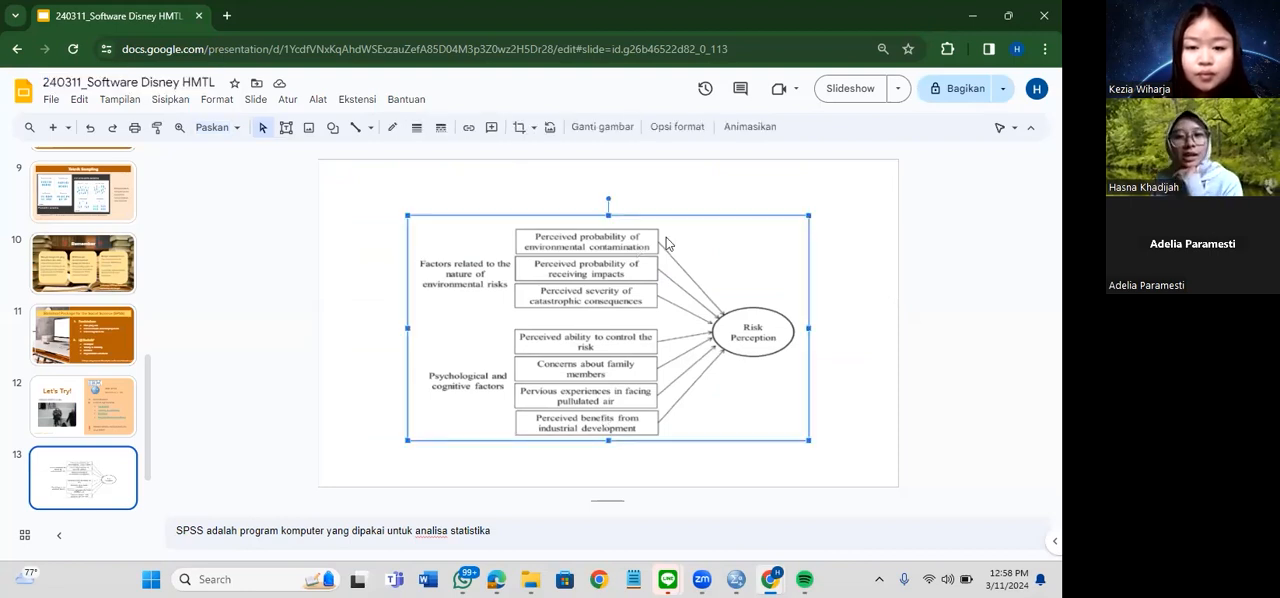
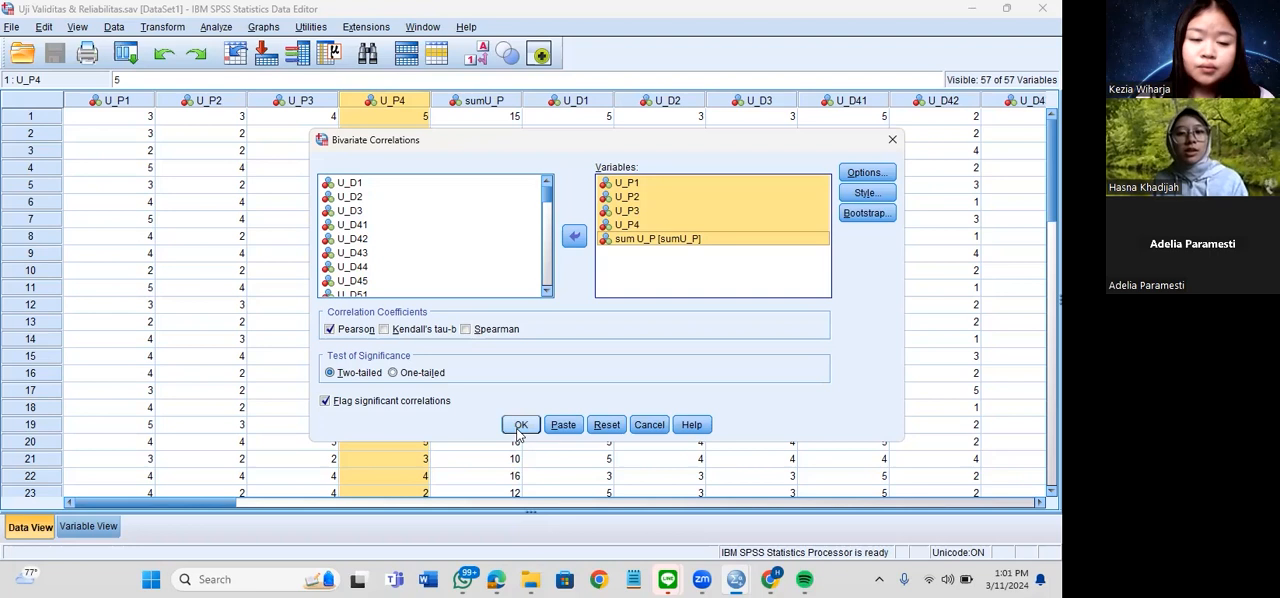
Run the two-tailed Pearson correlation of U_P1 to U_P4 with sum U_P, and review the Correlations table in the output
left_click(519, 425)
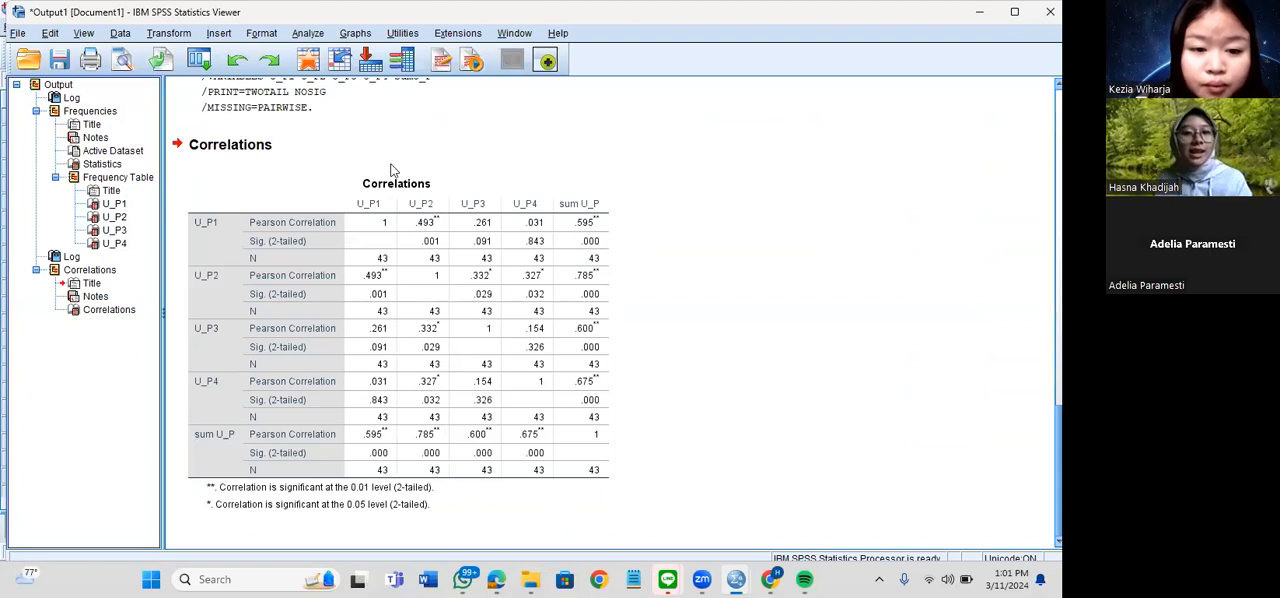
scroll(350, 200, "up", 4)
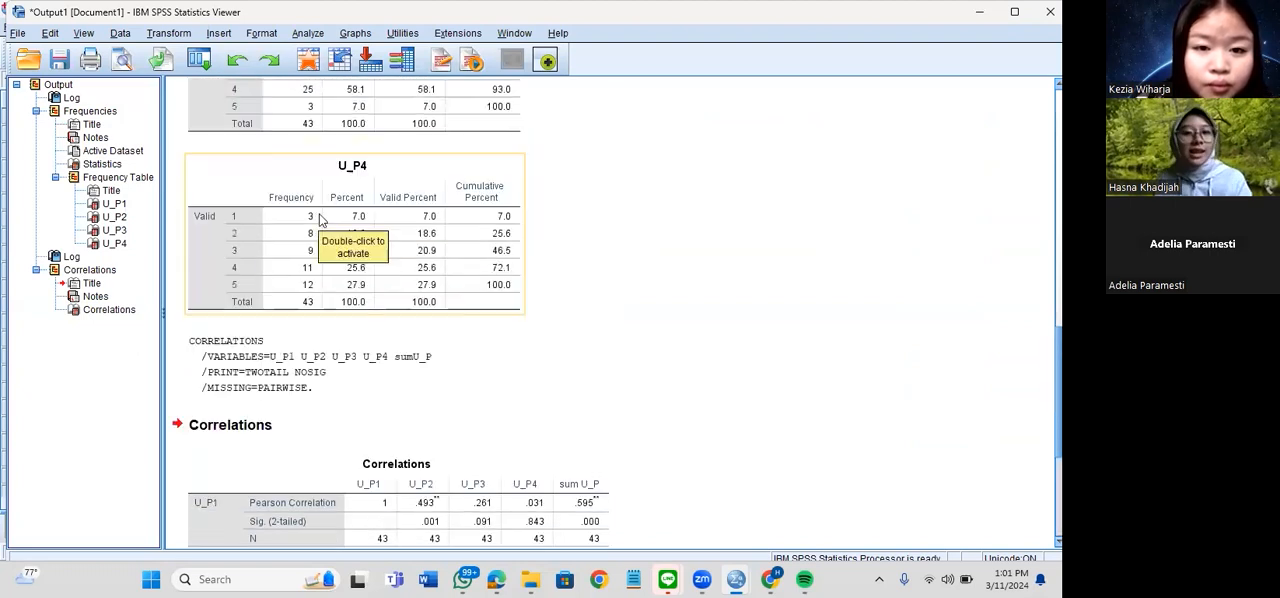
scroll(184, 345, "down", 1)
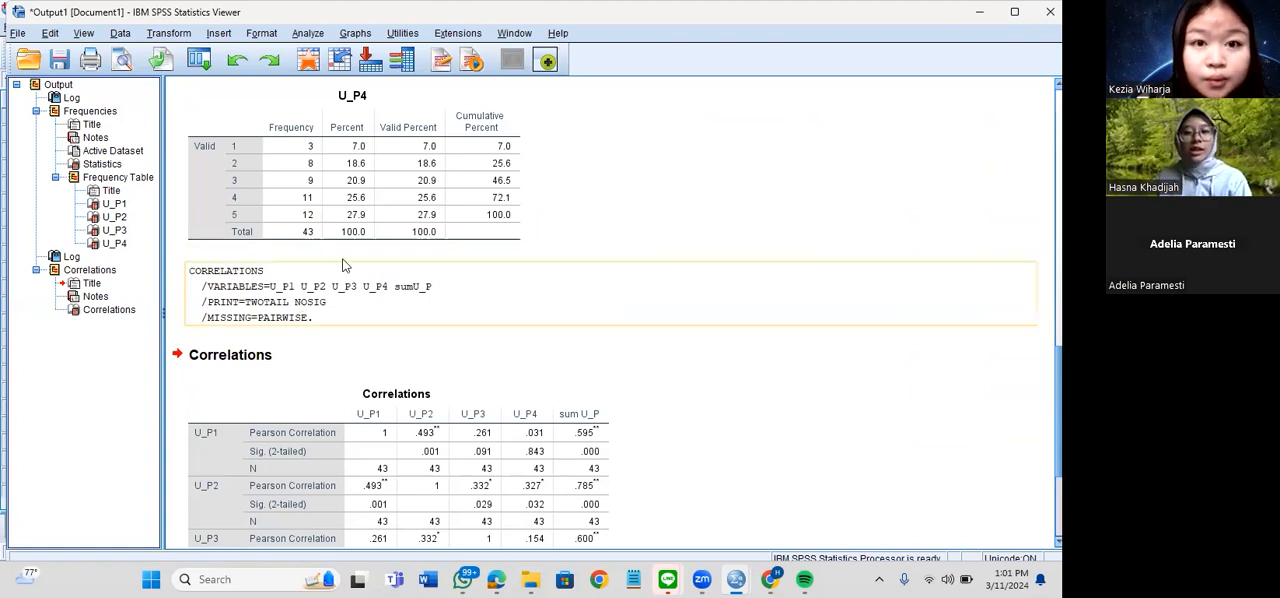
scroll(520, 235, "down", 3)
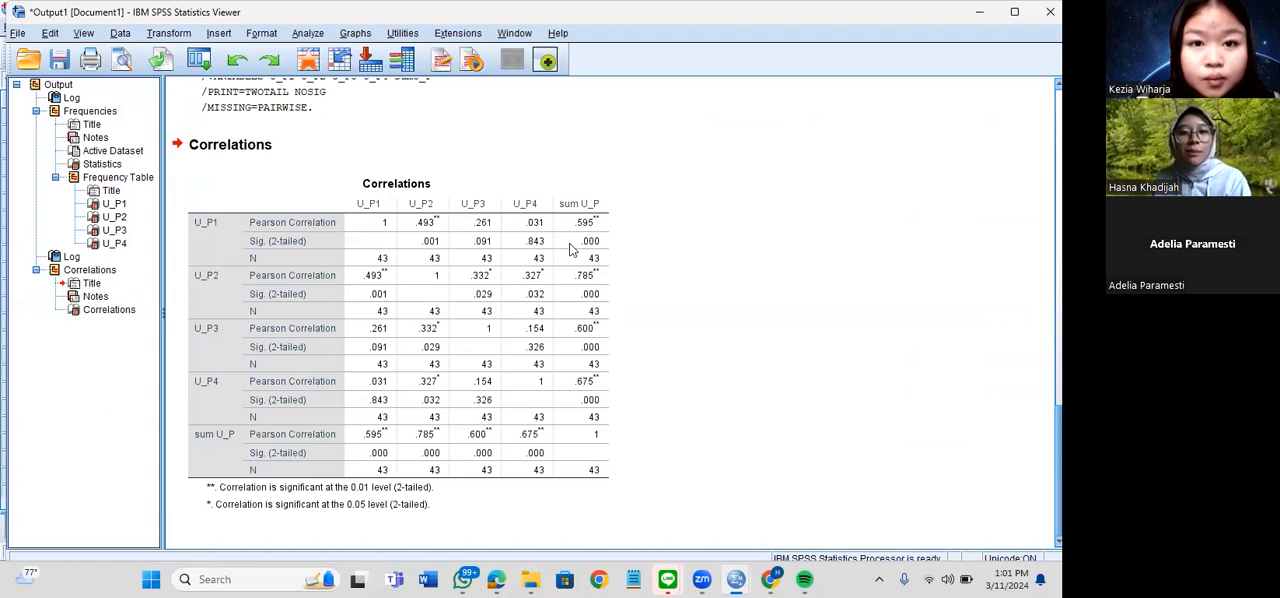
left_click_drag(572, 249, 651, 252)
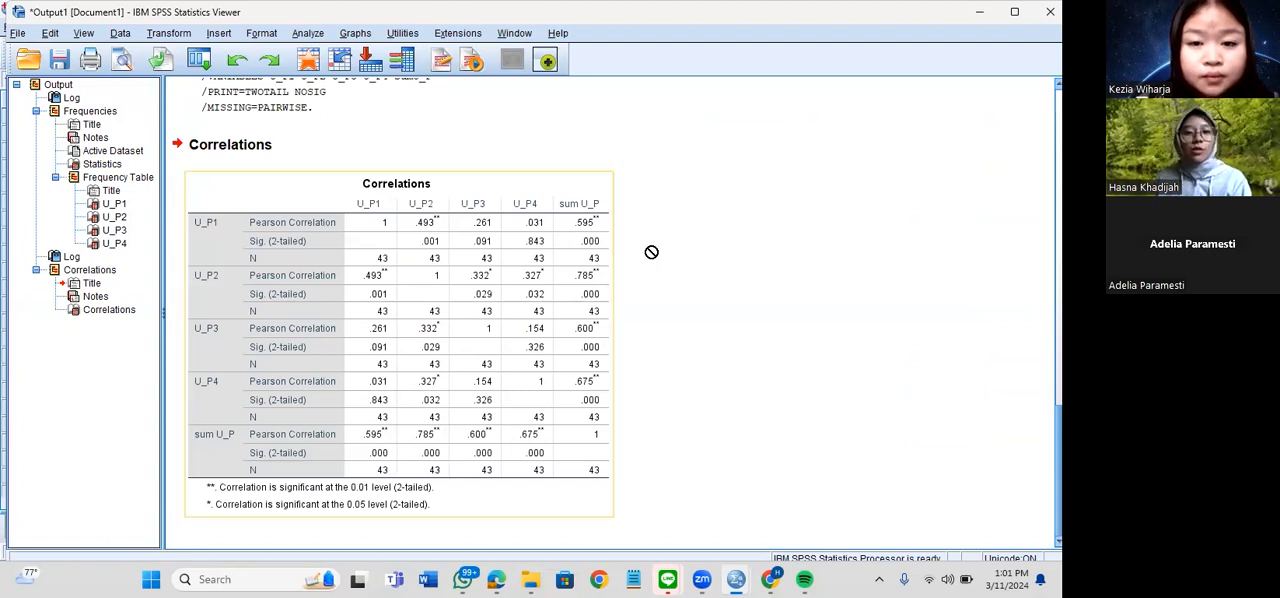
left_click(206, 227)
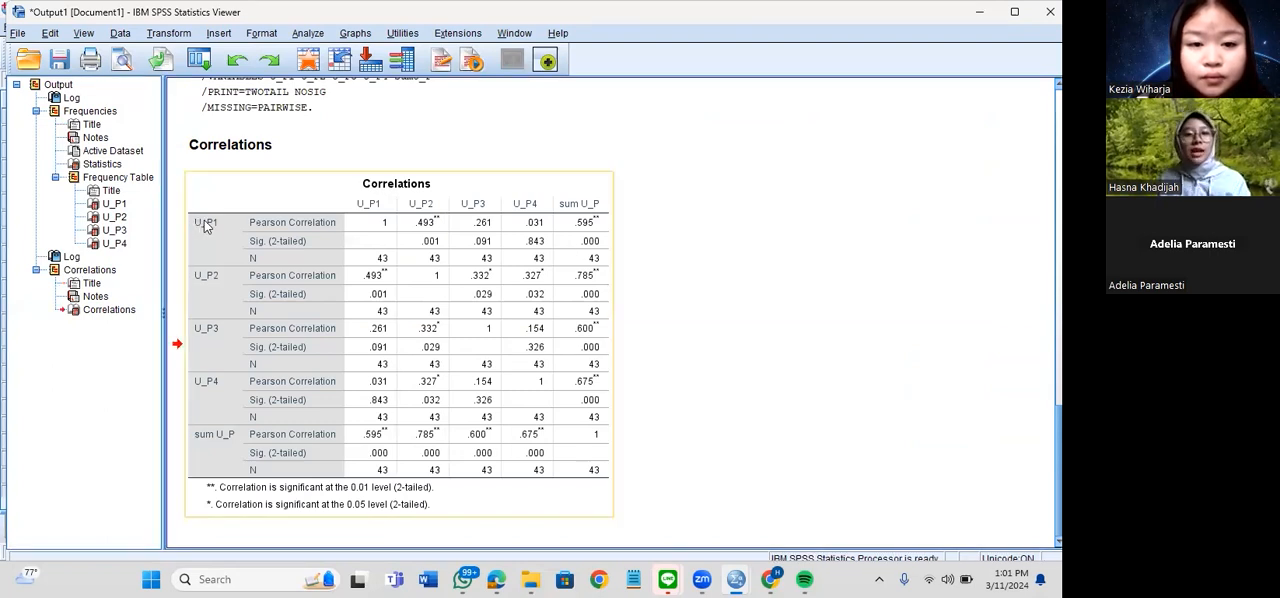
left_click_drag(224, 272, 596, 186)
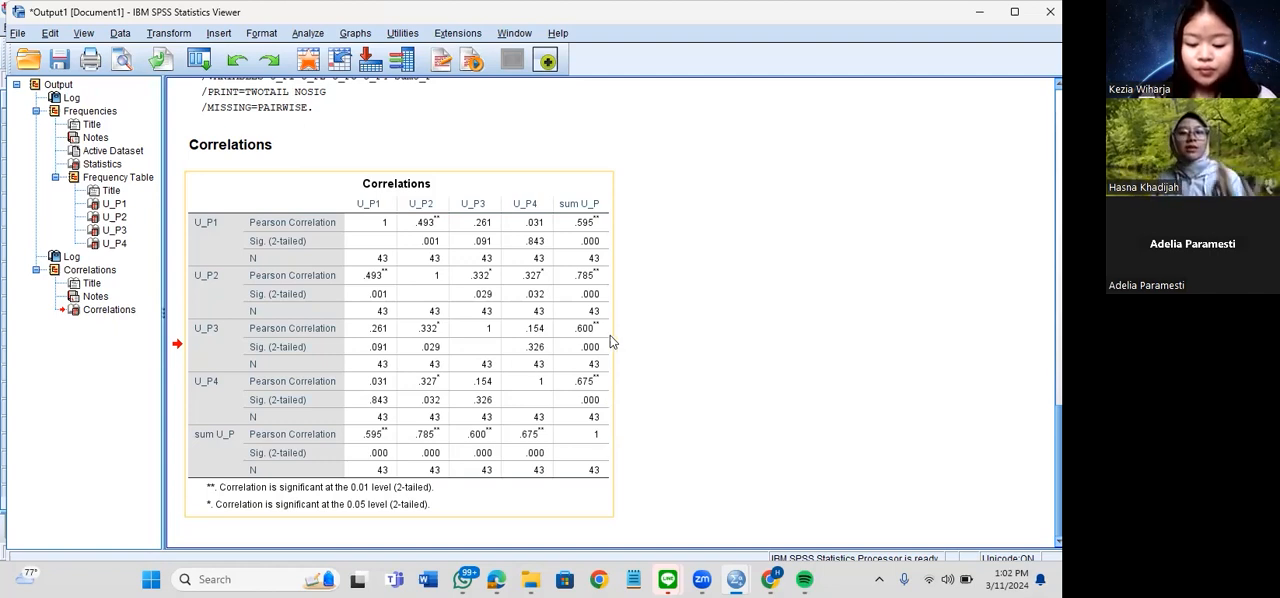
left_click(682, 346)
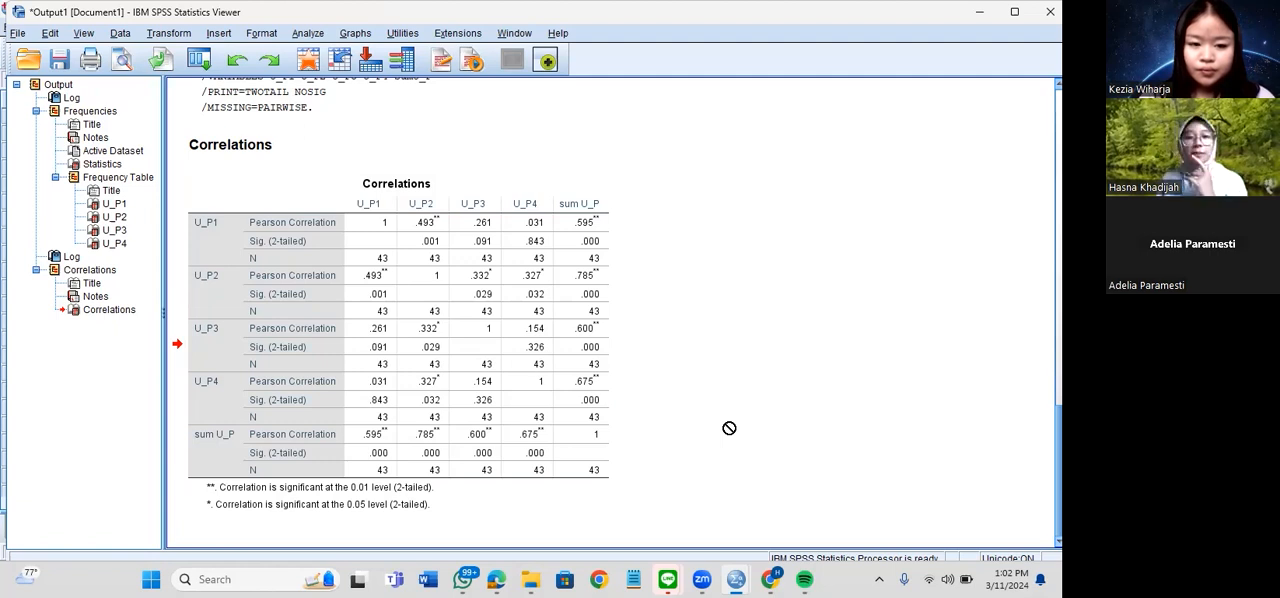
Return to the questionnaire dataset in the Data Editor and set up a Reliability Analysis with U_P1, U_P2, U_P3 and U_P4 as items
left_click(299, 38)
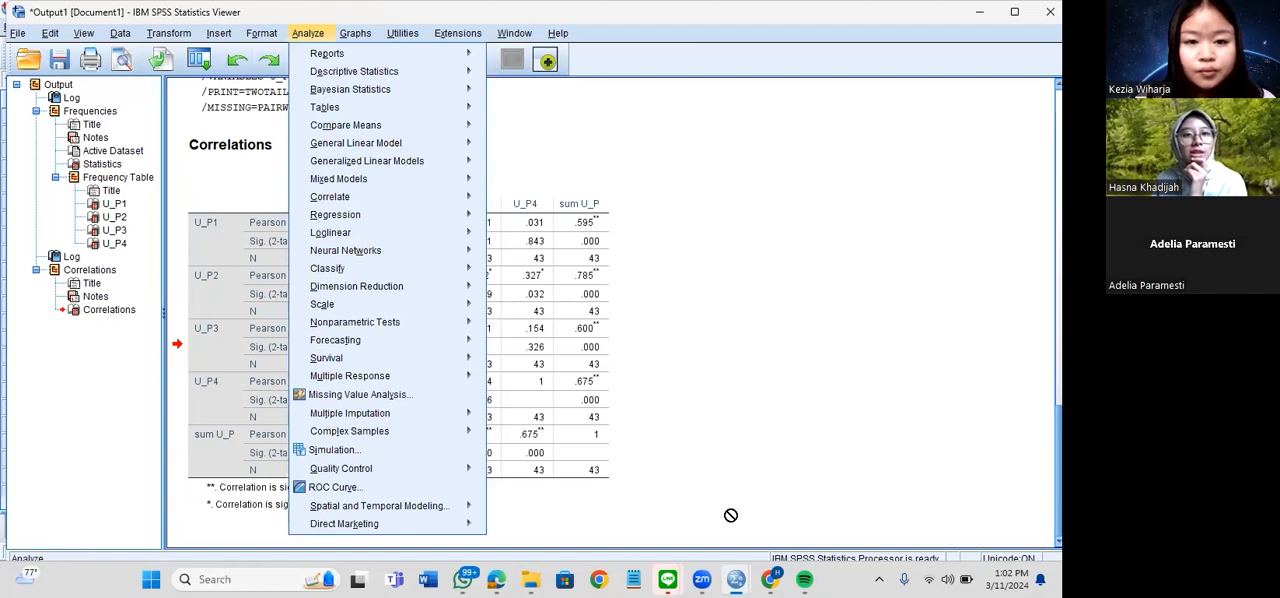
left_click(736, 579)
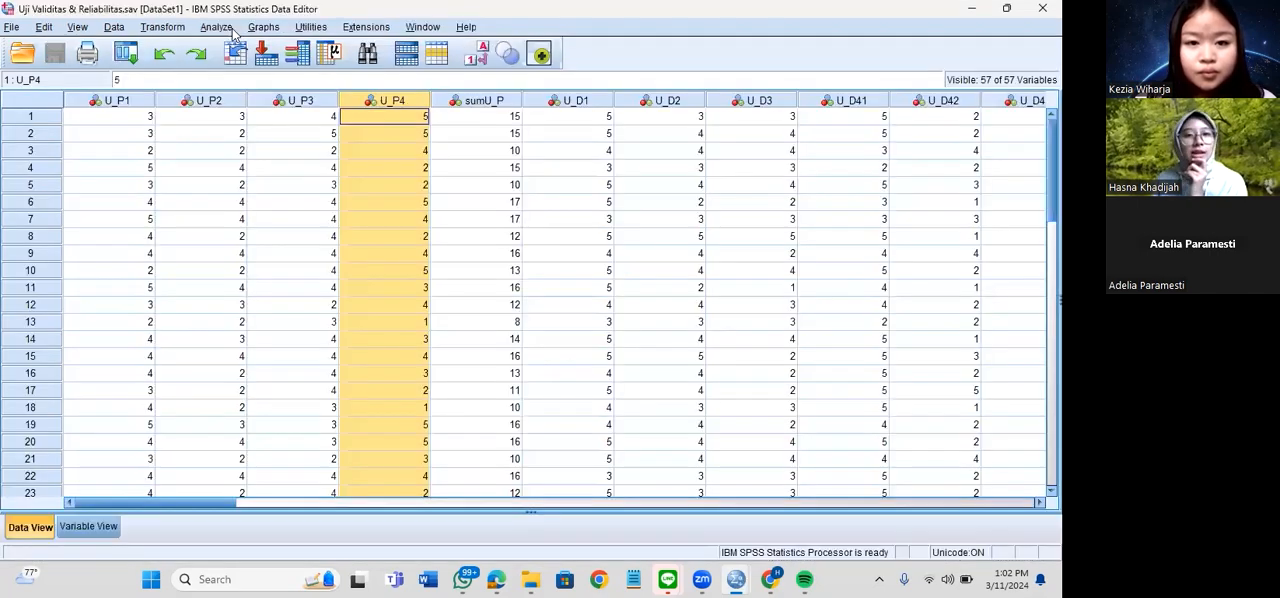
left_click(228, 30)
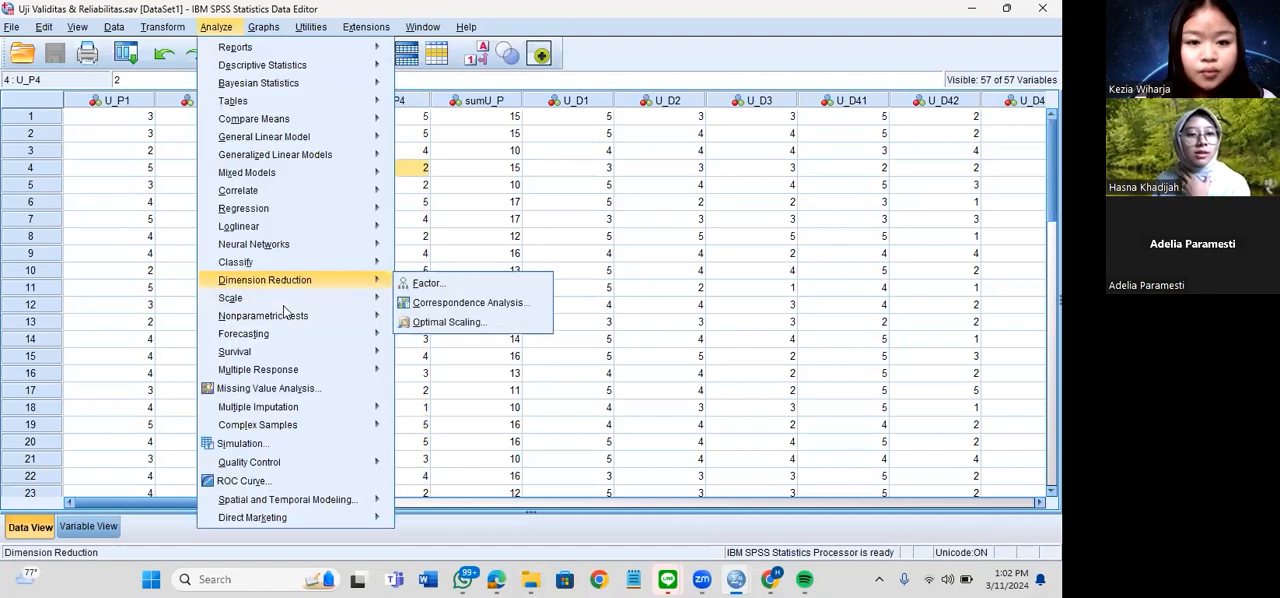
mouse_move(360, 303)
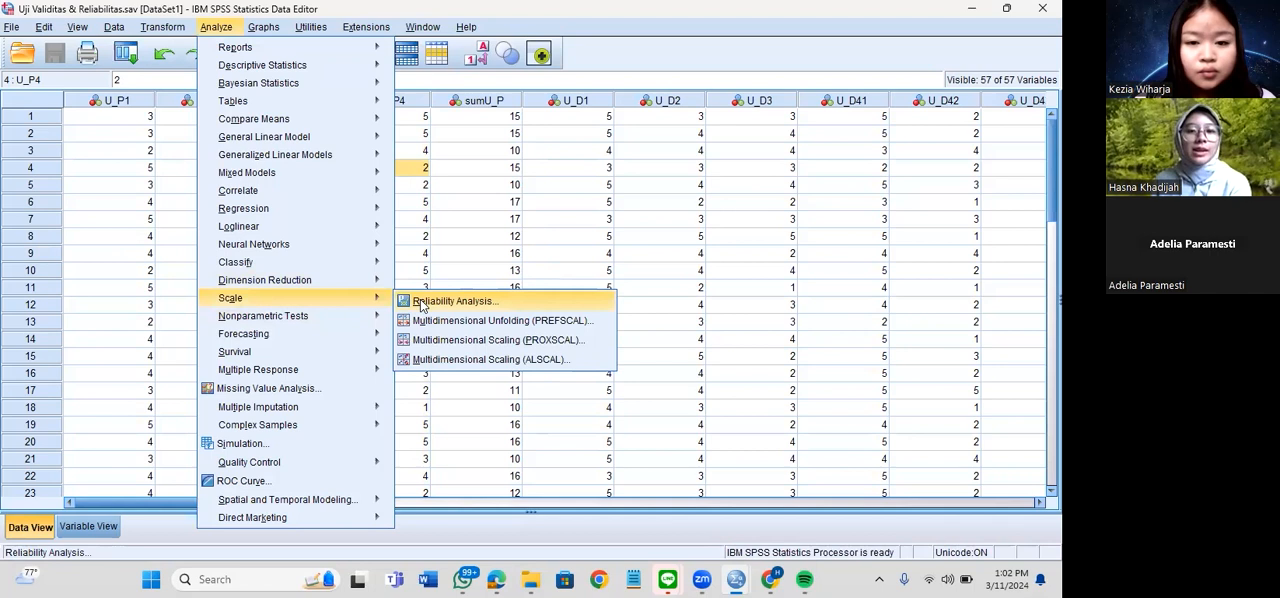
left_click(421, 305)
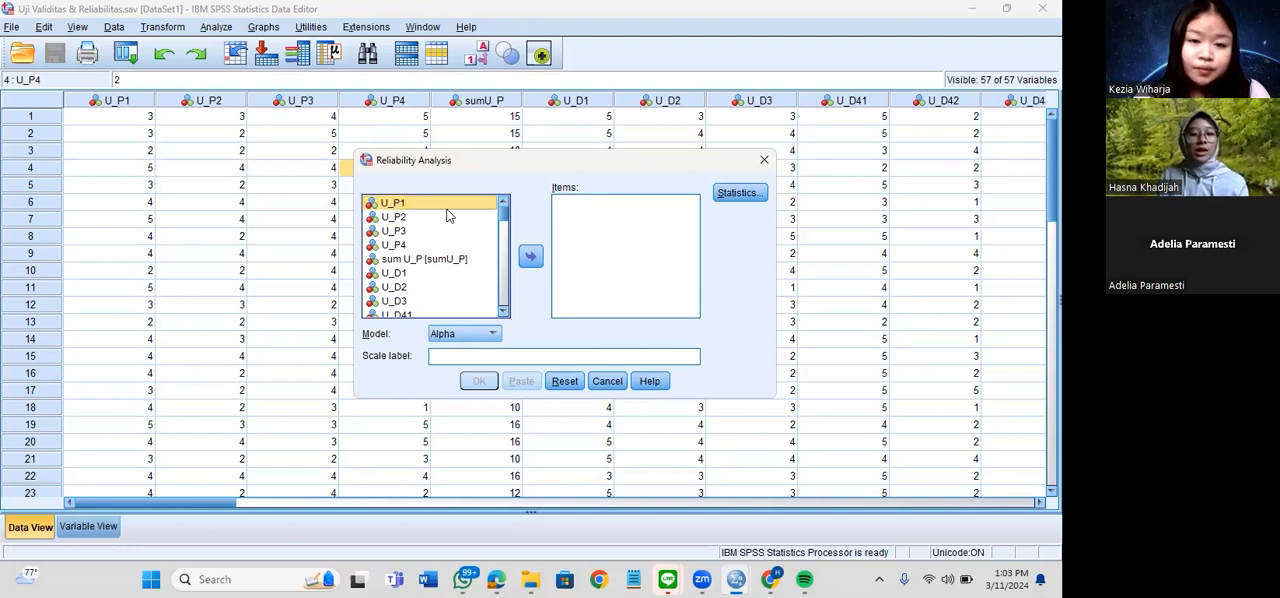
key("shift+Down")
key("shift+Down")
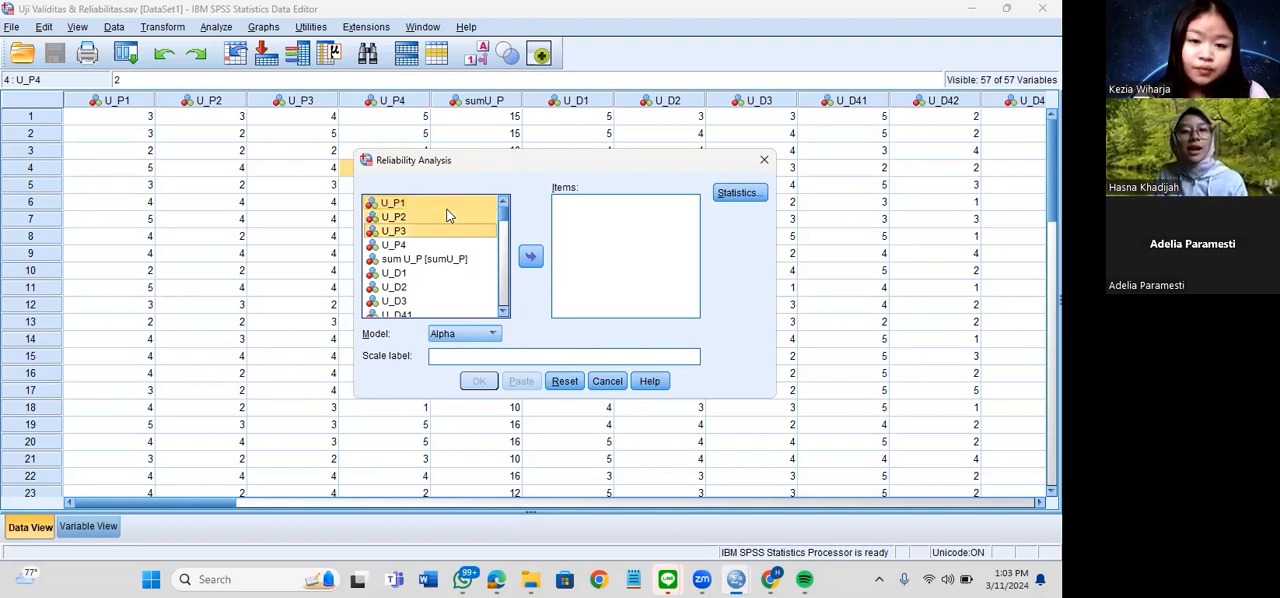
key("shift+Down")
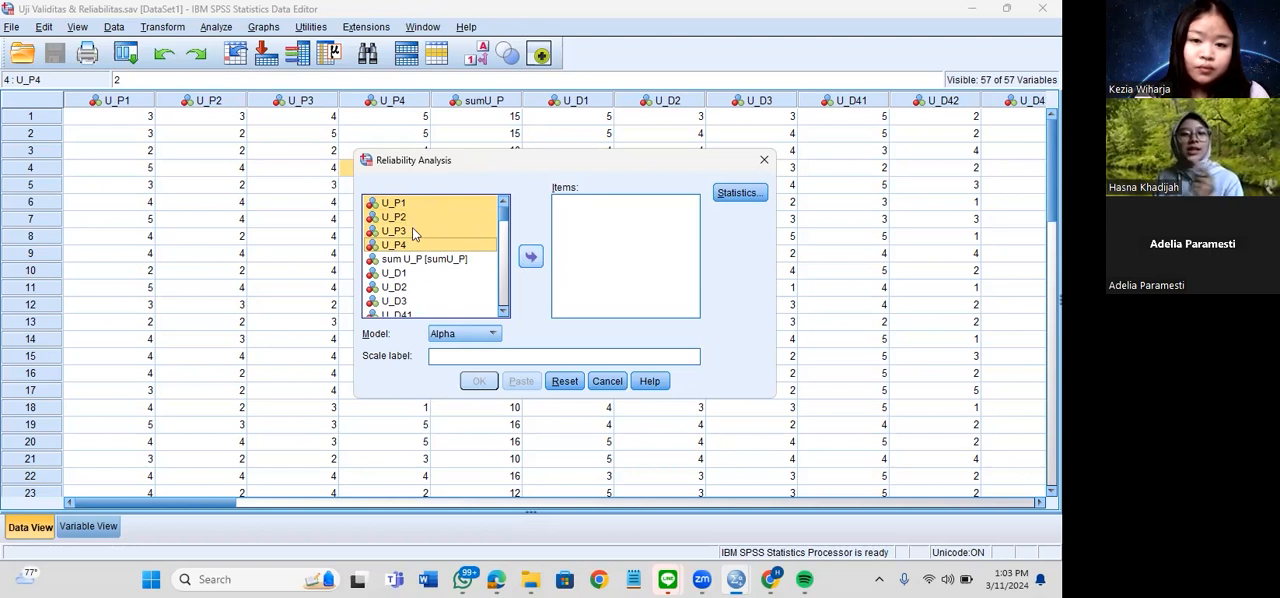
left_click(539, 259)
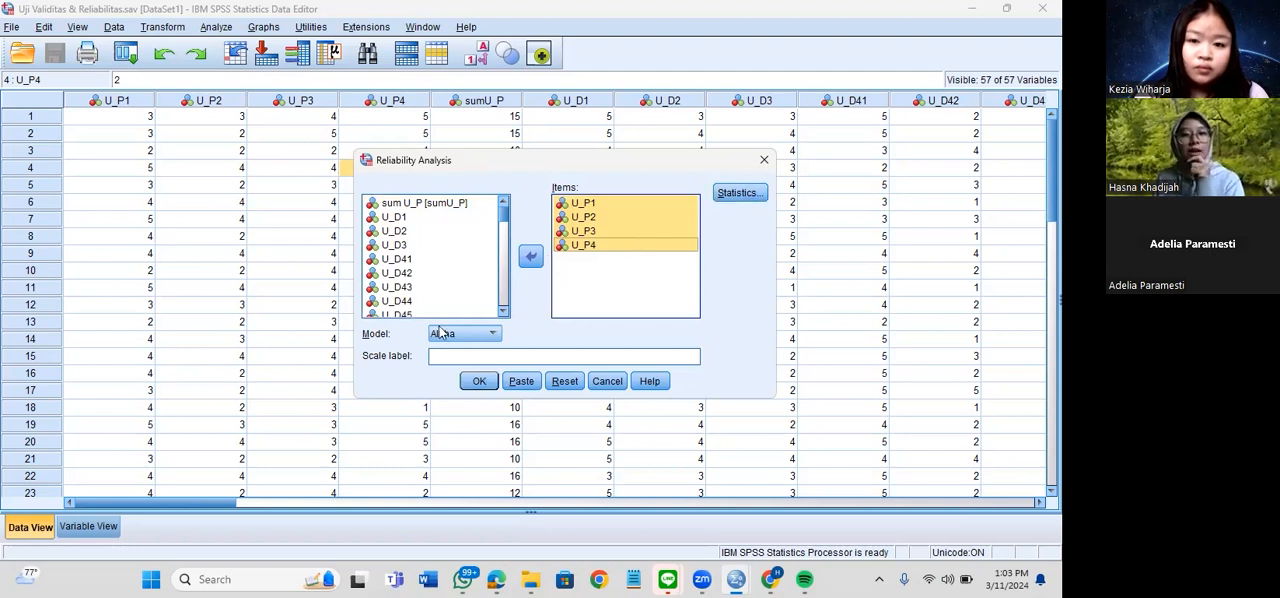
Include the Scale if item deleted descriptives and run the reliability analysis with the Alpha model
left_click(724, 195)
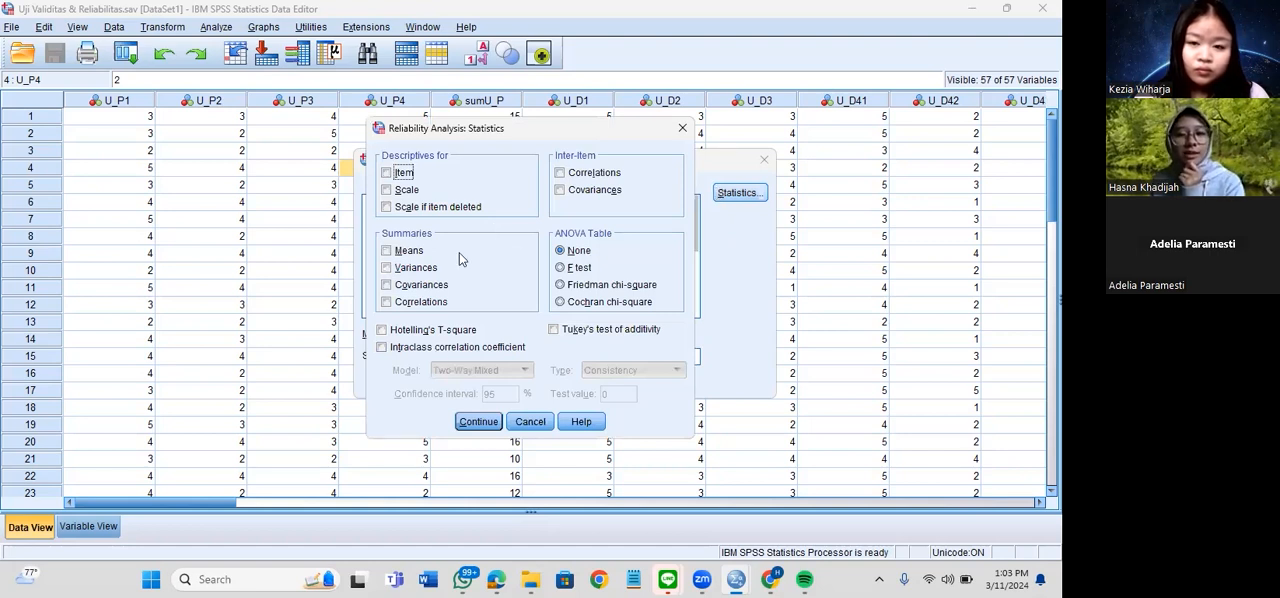
left_click(449, 214)
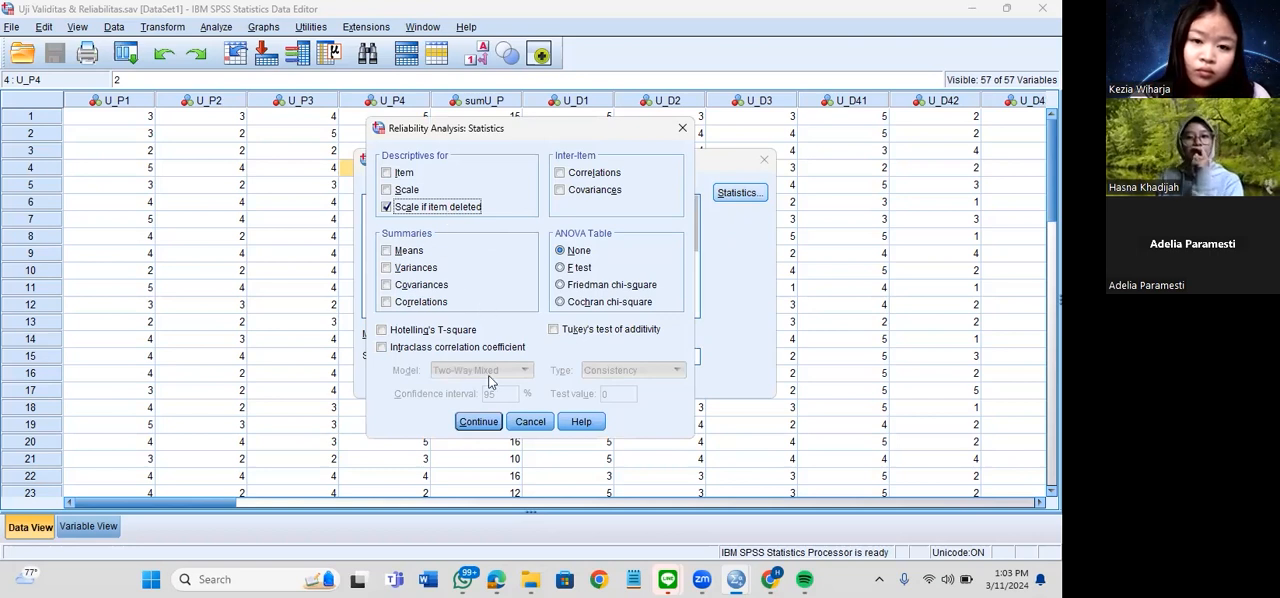
left_click(493, 420)
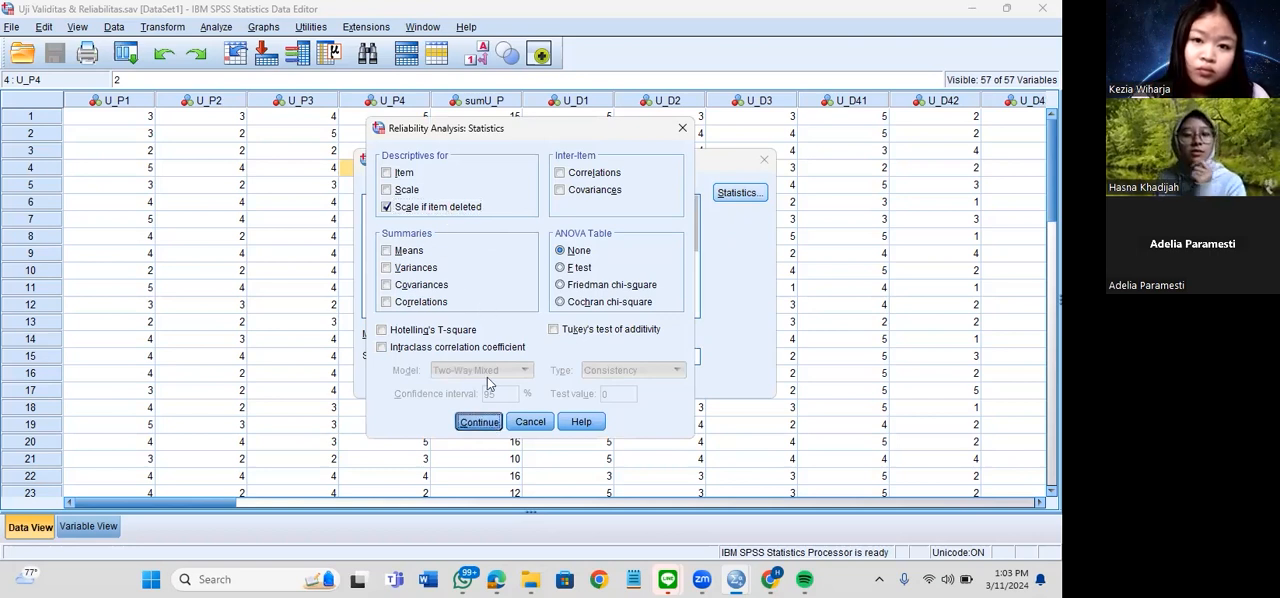
left_click(615, 288)
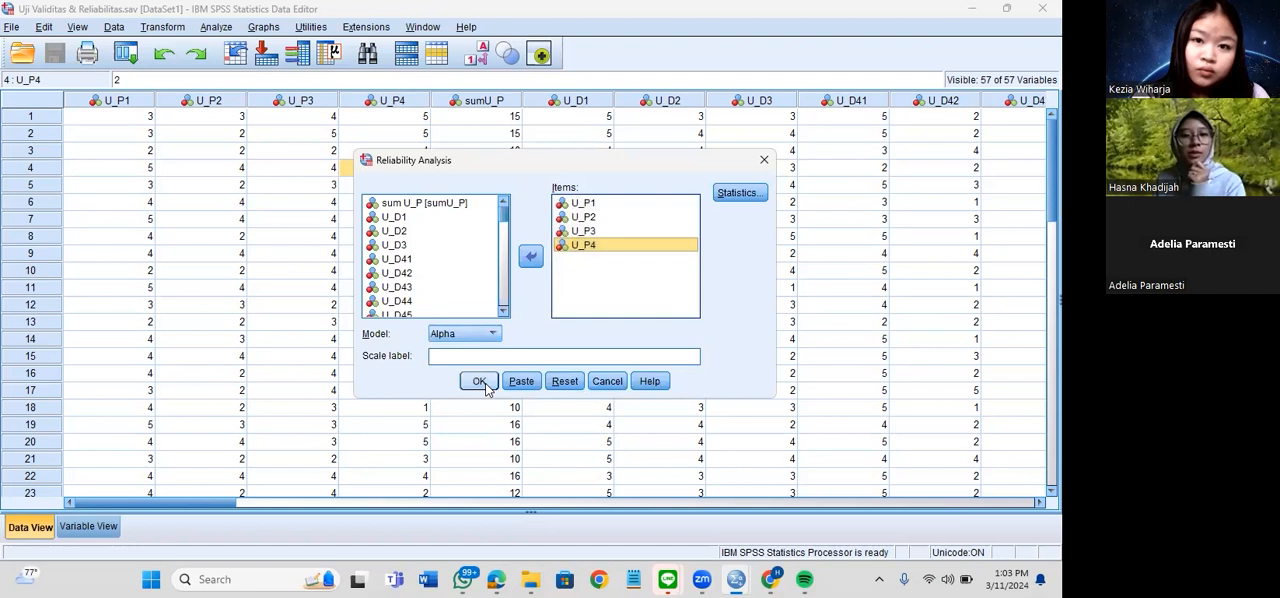
left_click(481, 381)
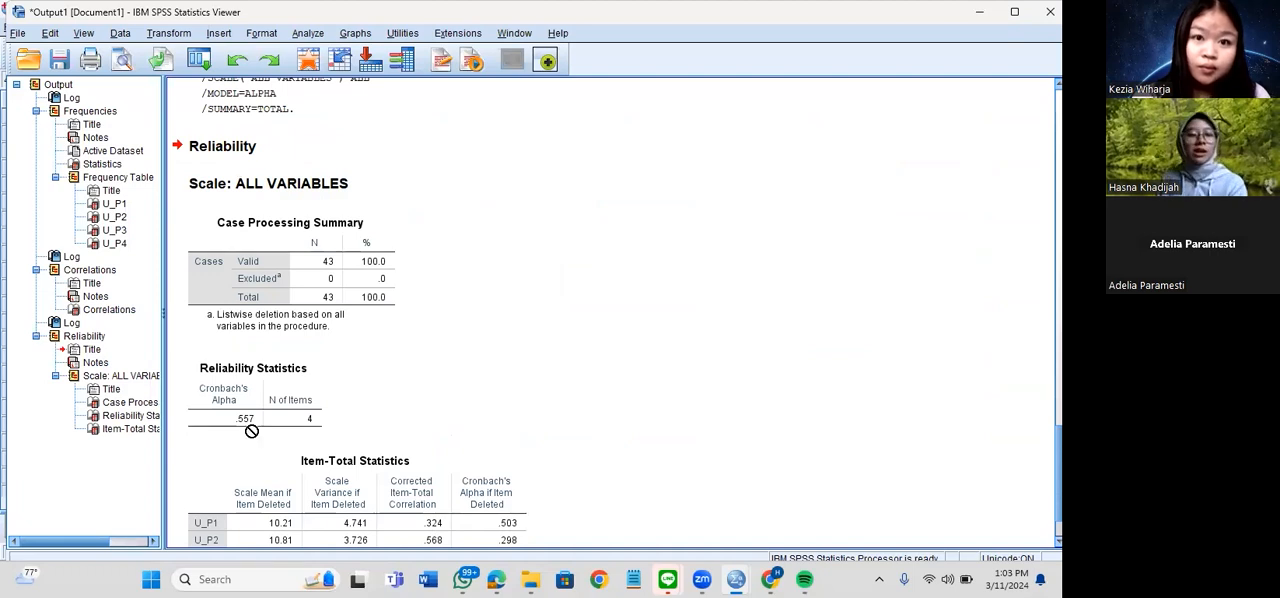
Examine Cronbach's Alpha in the Reliability Statistics table and the Item-Total Statistics for U_P1 to U_P4
scroll(238, 322, "down", 2)
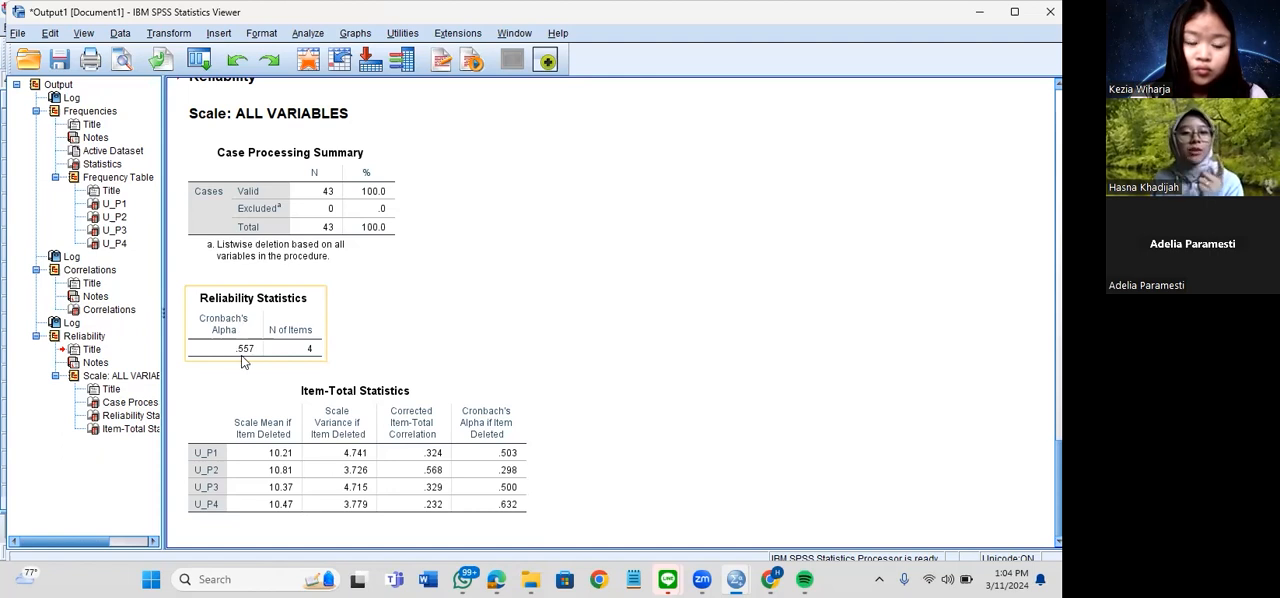
left_click(265, 425)
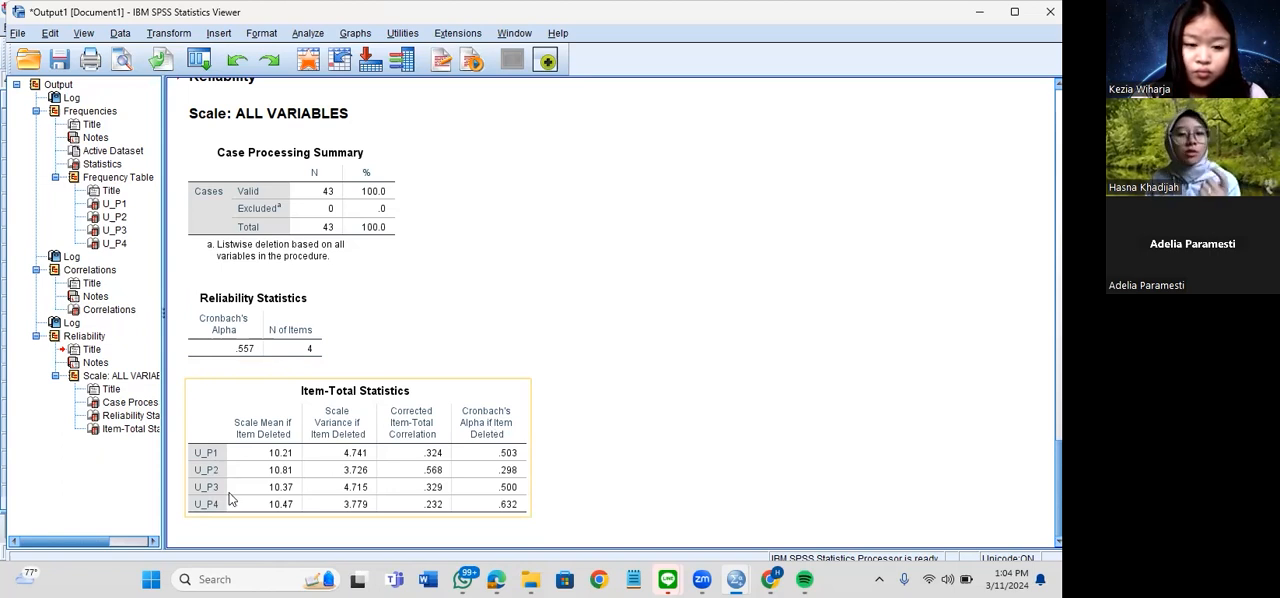
left_click(267, 356)
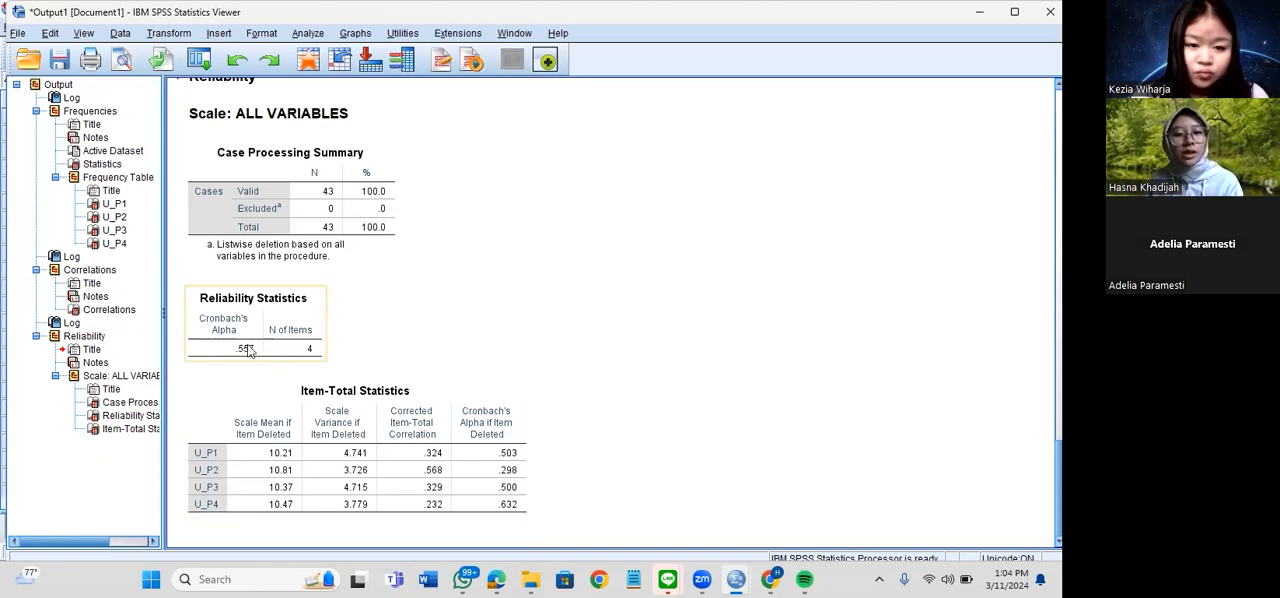
left_click(207, 504)
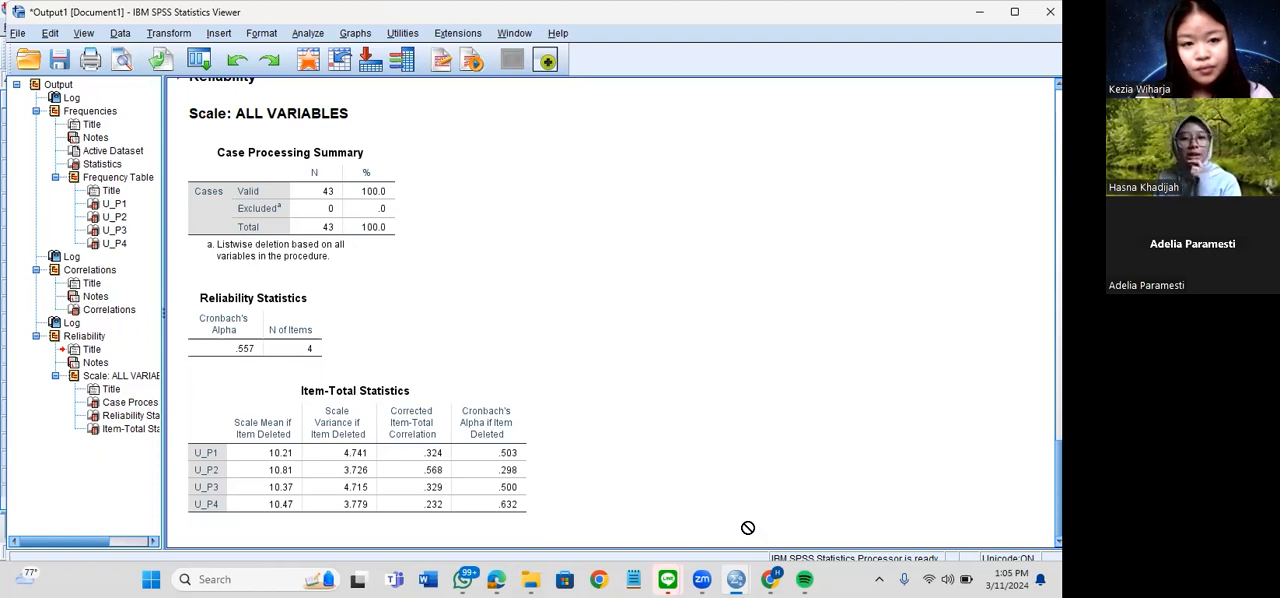
Switch to the Google Slides presentation with the Risk Perception factors diagram
mouse_move(771, 579)
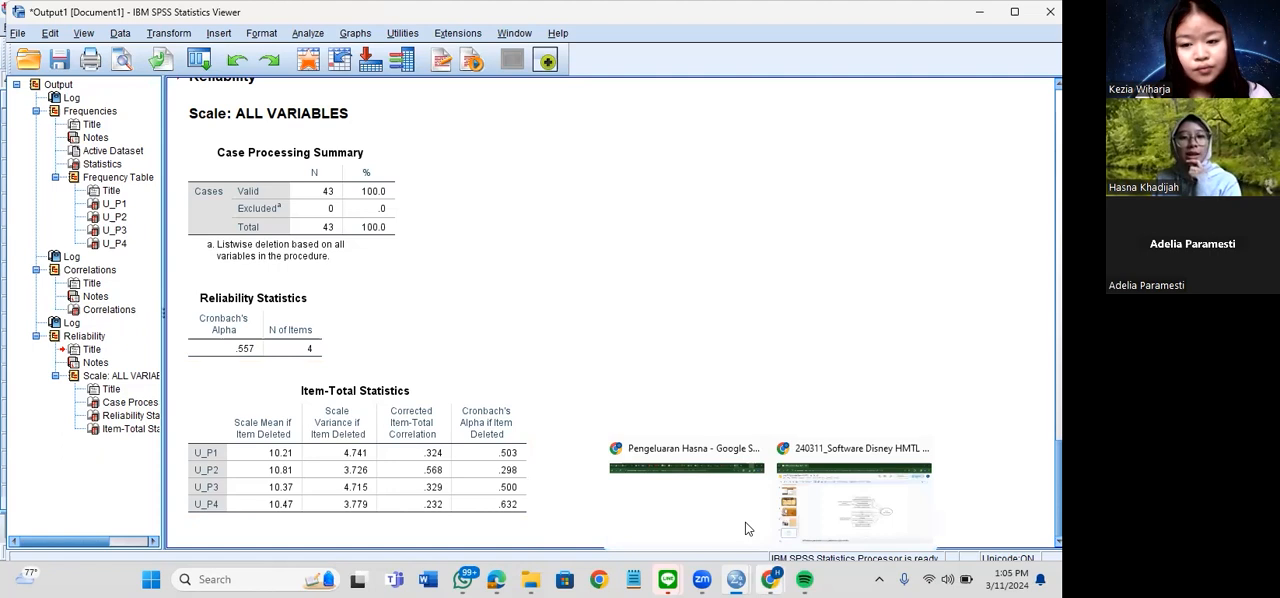
left_click(853, 508)
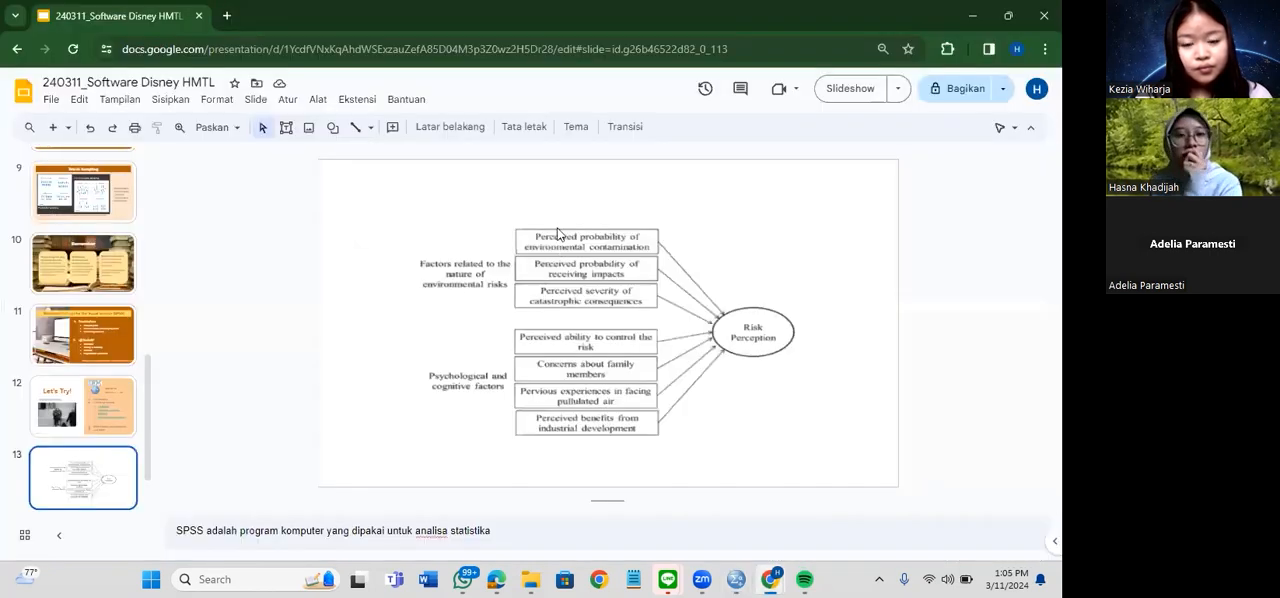
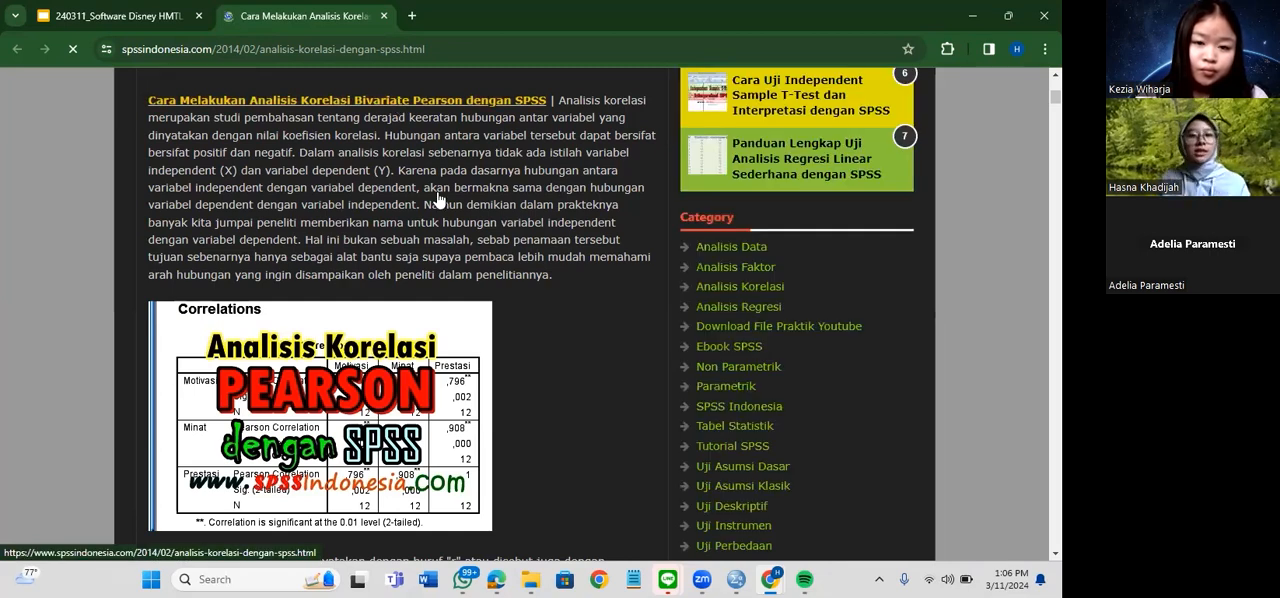
Read the spssindonesia.com guide on Pearson bivariate correlation, from its introduction through the decision criteria to the sample data table
scroll(437, 200, "down", 3)
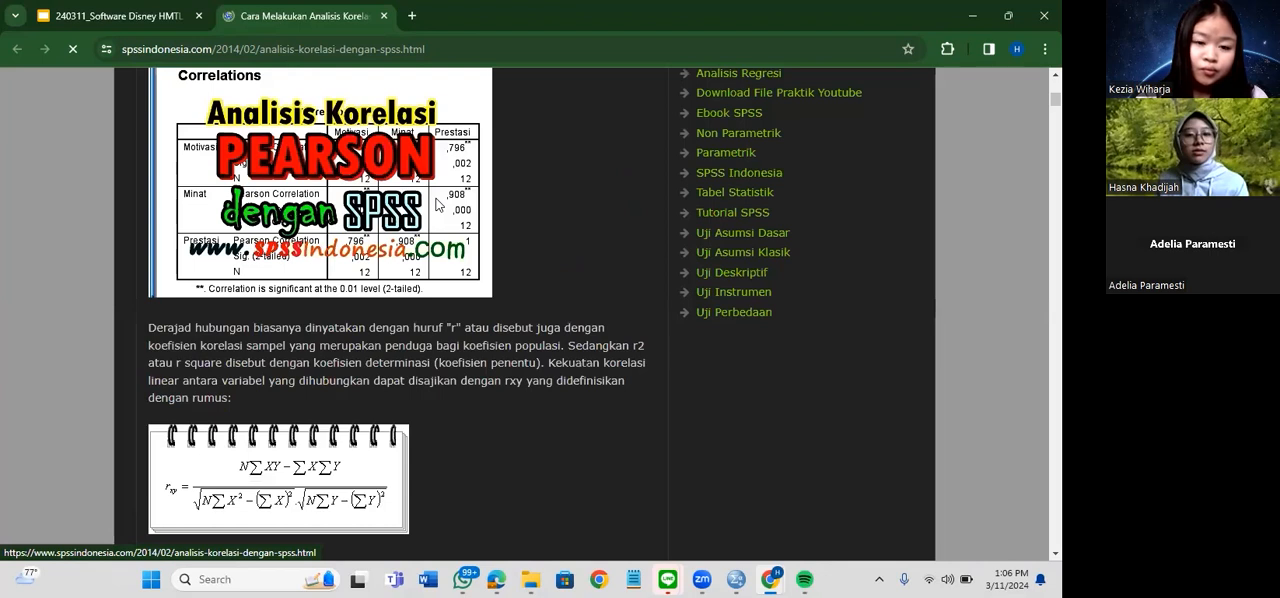
scroll(437, 205, "down", 5)
scroll(437, 205, "down", 9)
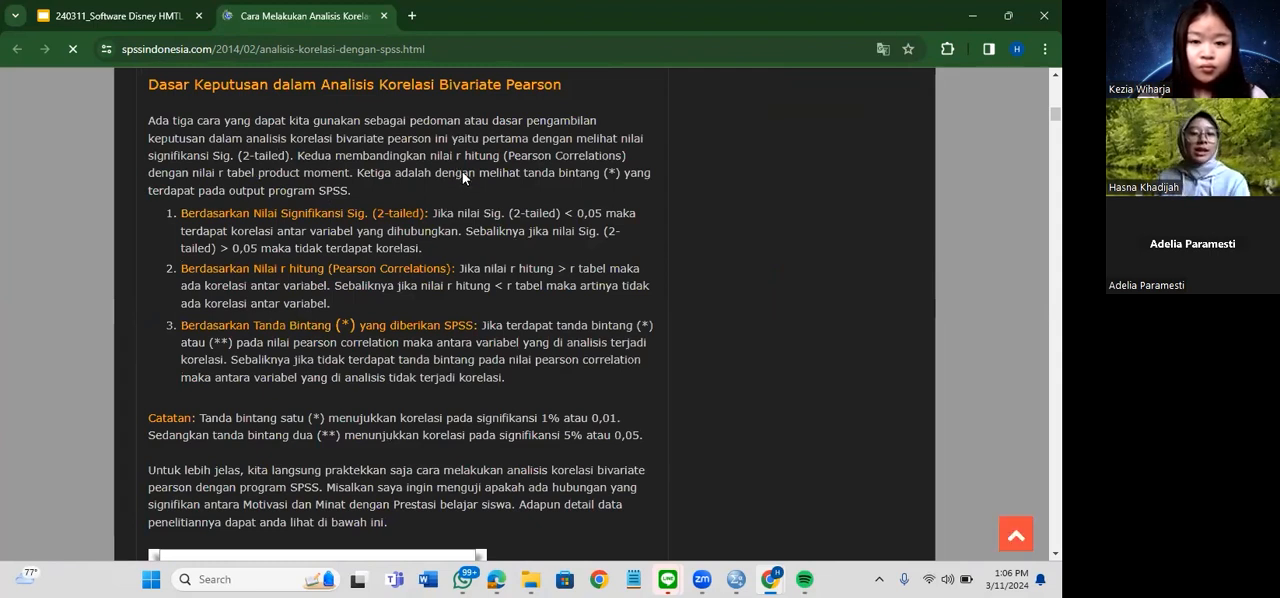
scroll(457, 190, "down", 3)
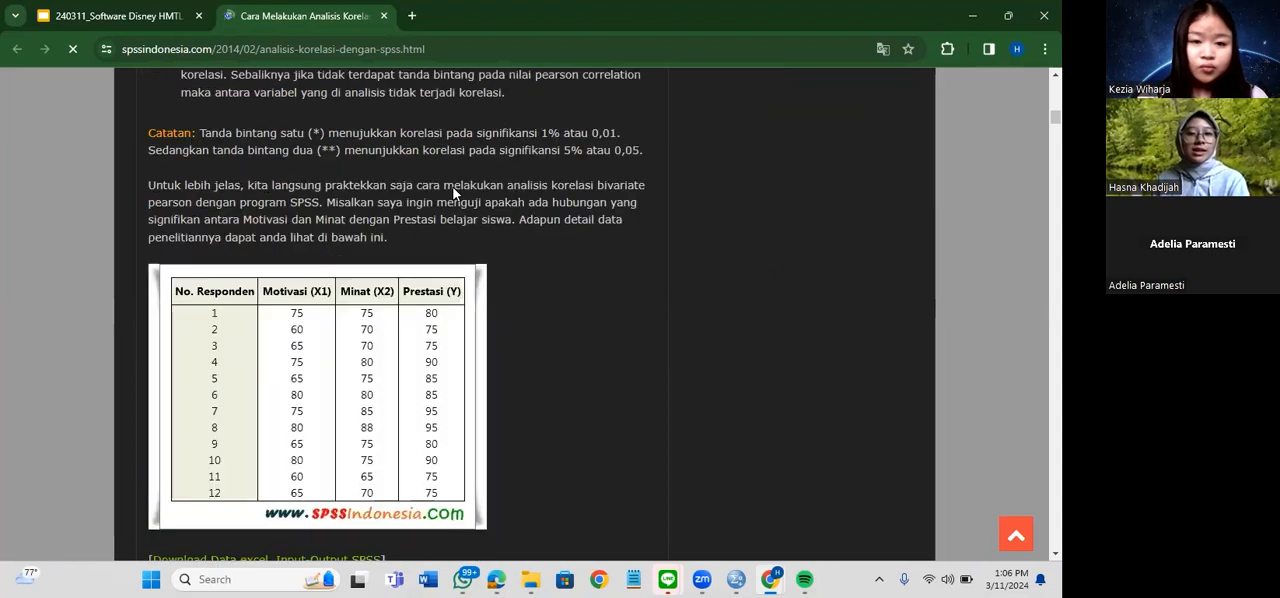
scroll(270, 207, "down", 1)
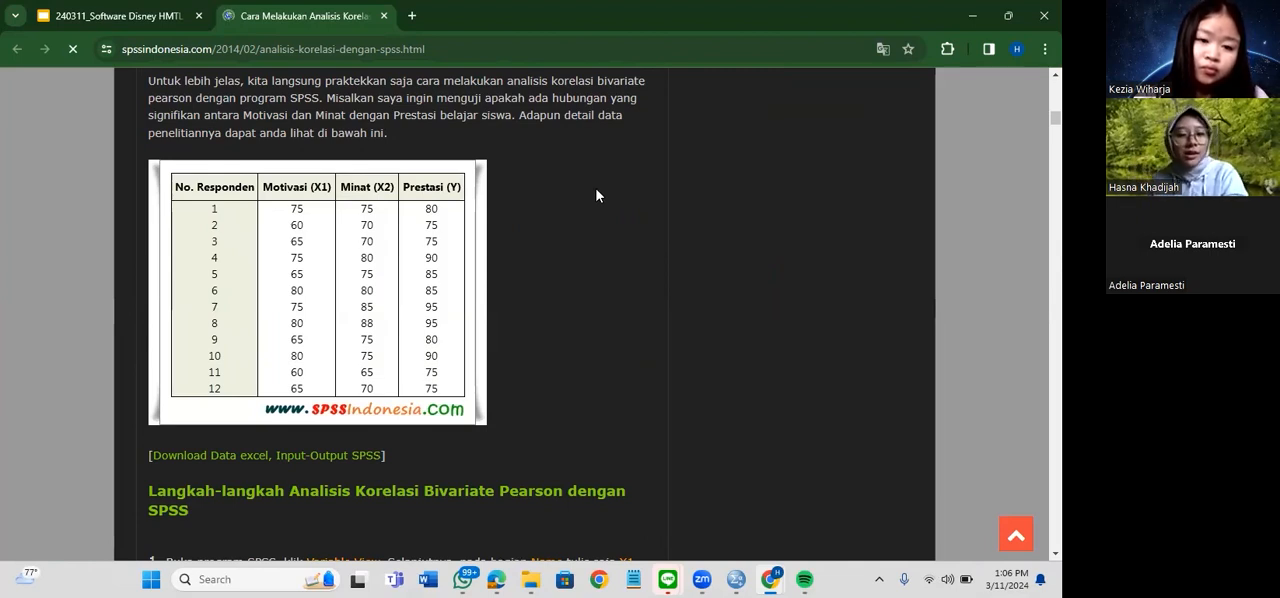
Switch to the SPSS Data Editor with the questionnaire dataset and create a new empty dataset
mouse_move(736, 579)
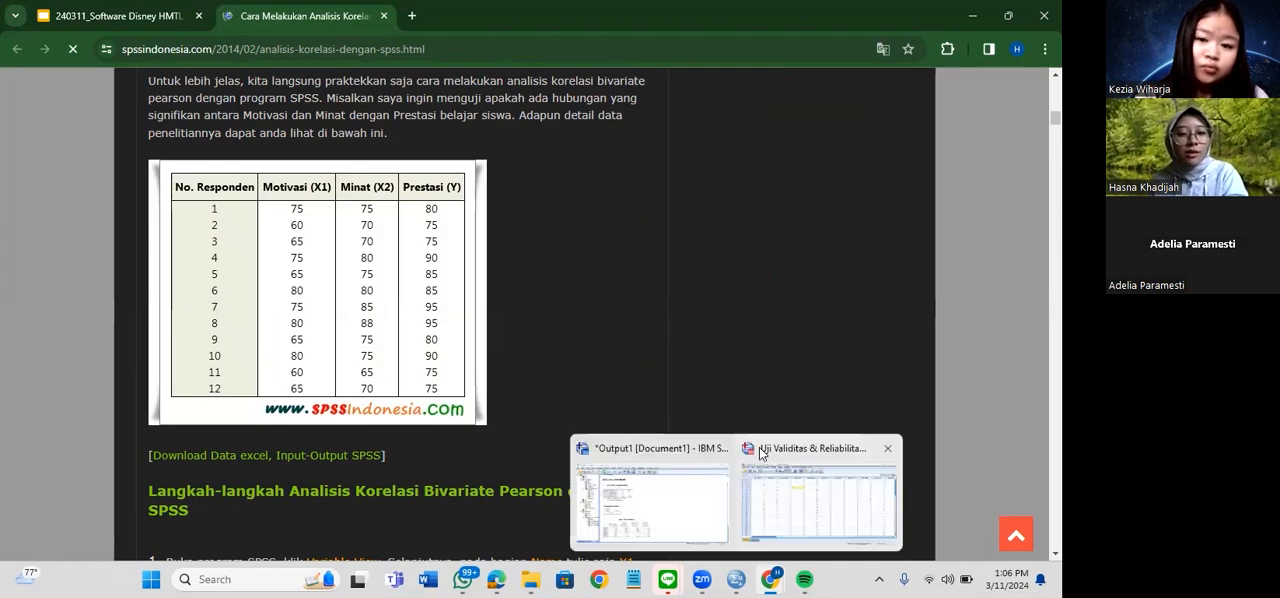
left_click(759, 447)
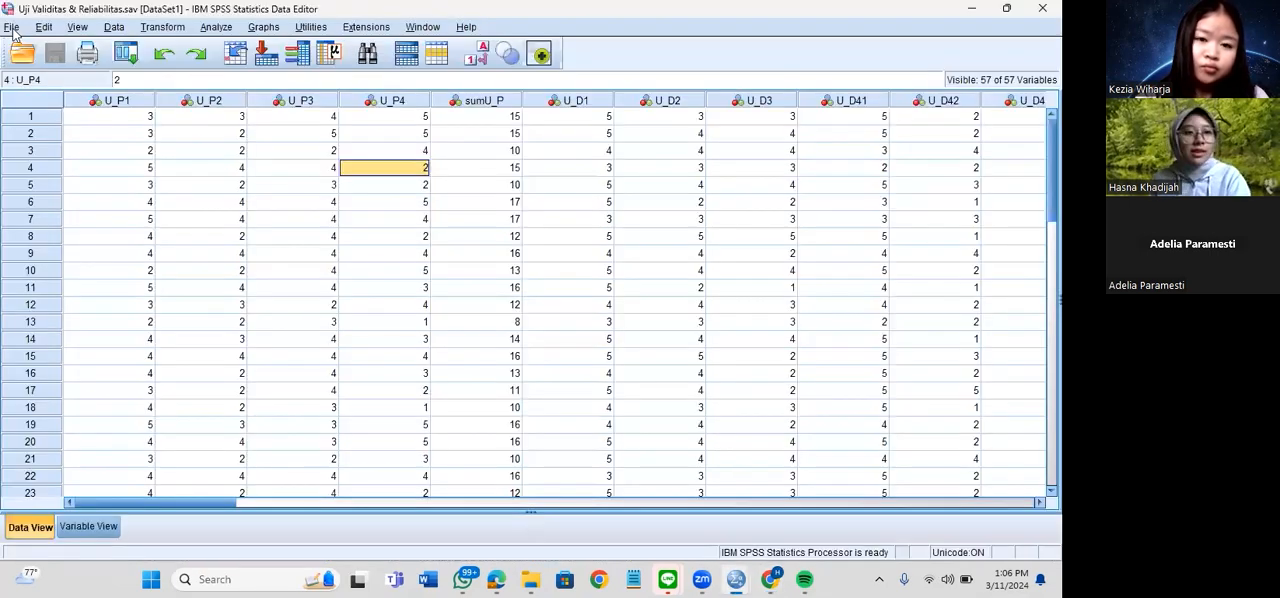
left_click(12, 30)
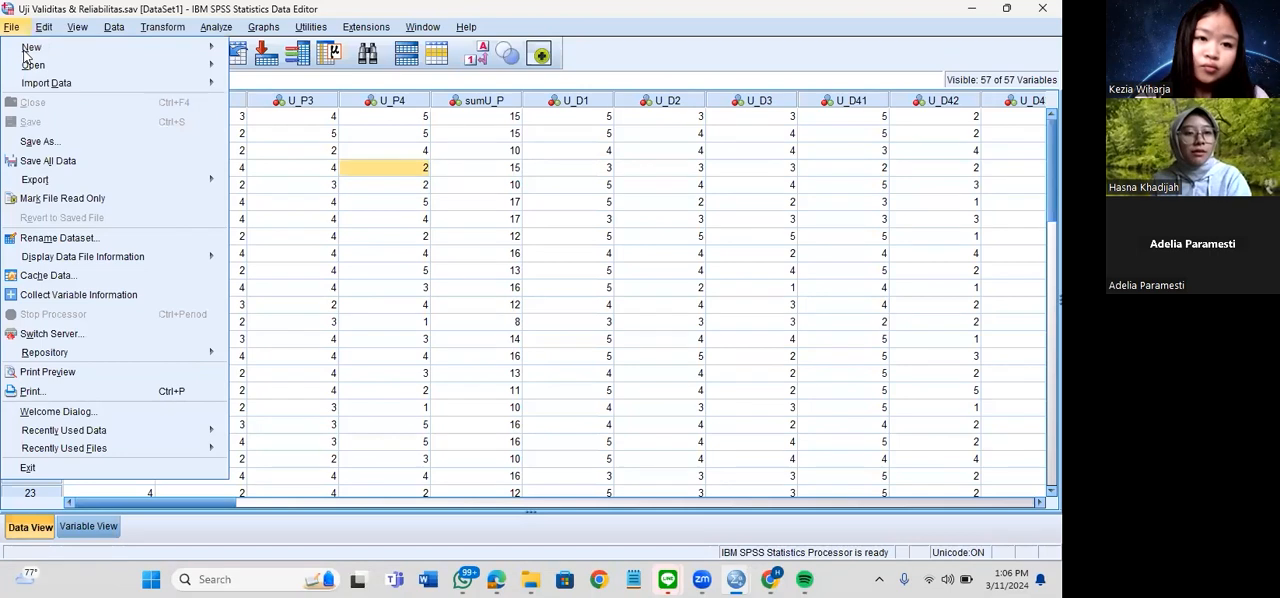
mouse_move(33, 64)
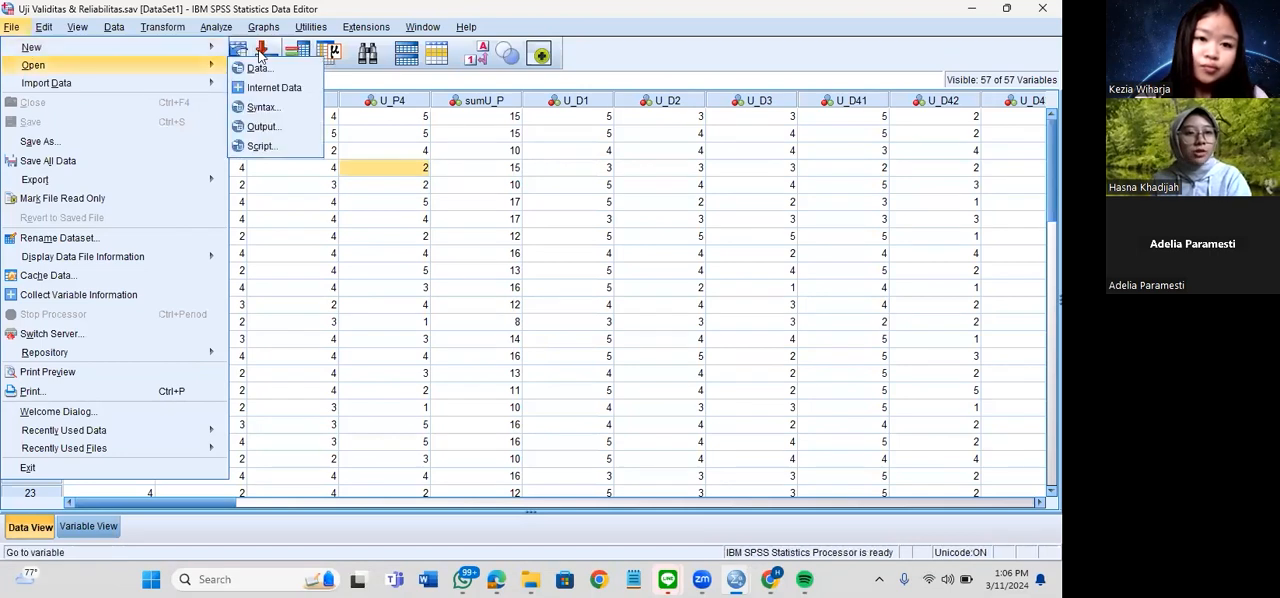
mouse_move(200, 48)
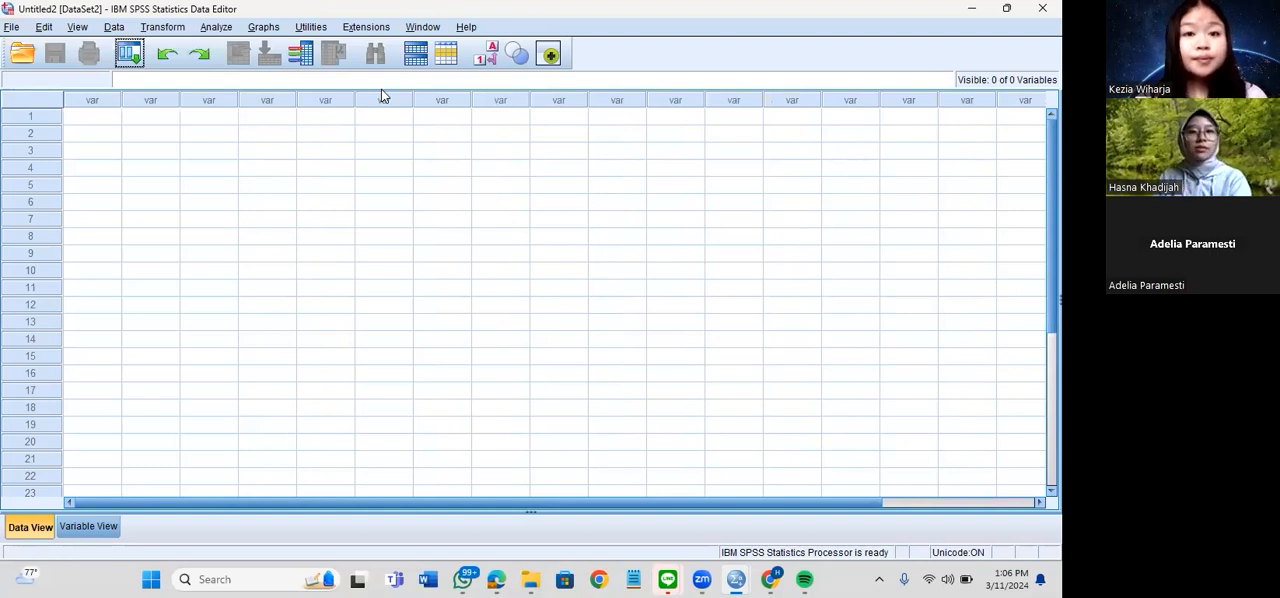
left_click(10, 27)
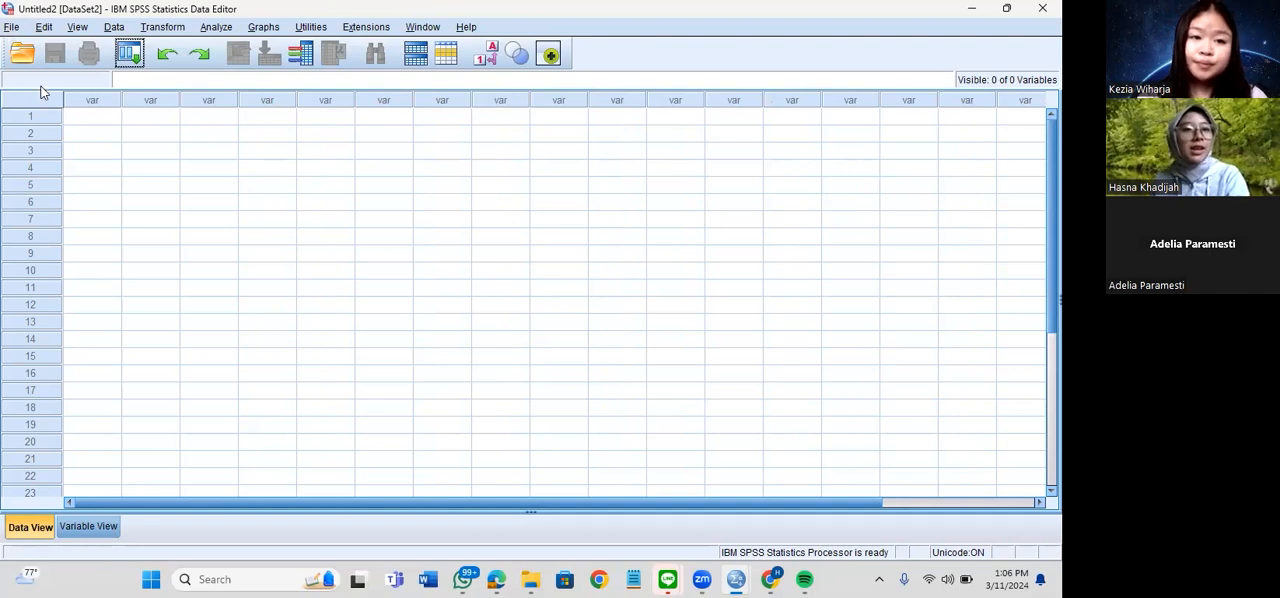
mouse_move(60, 83)
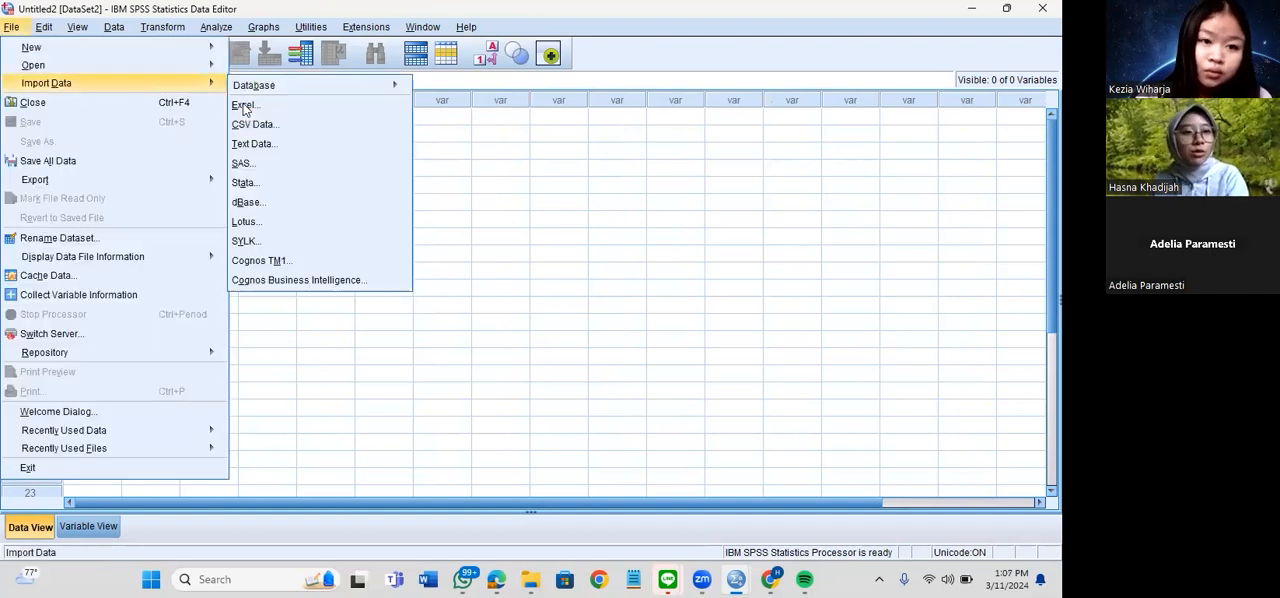
left_click(325, 109)
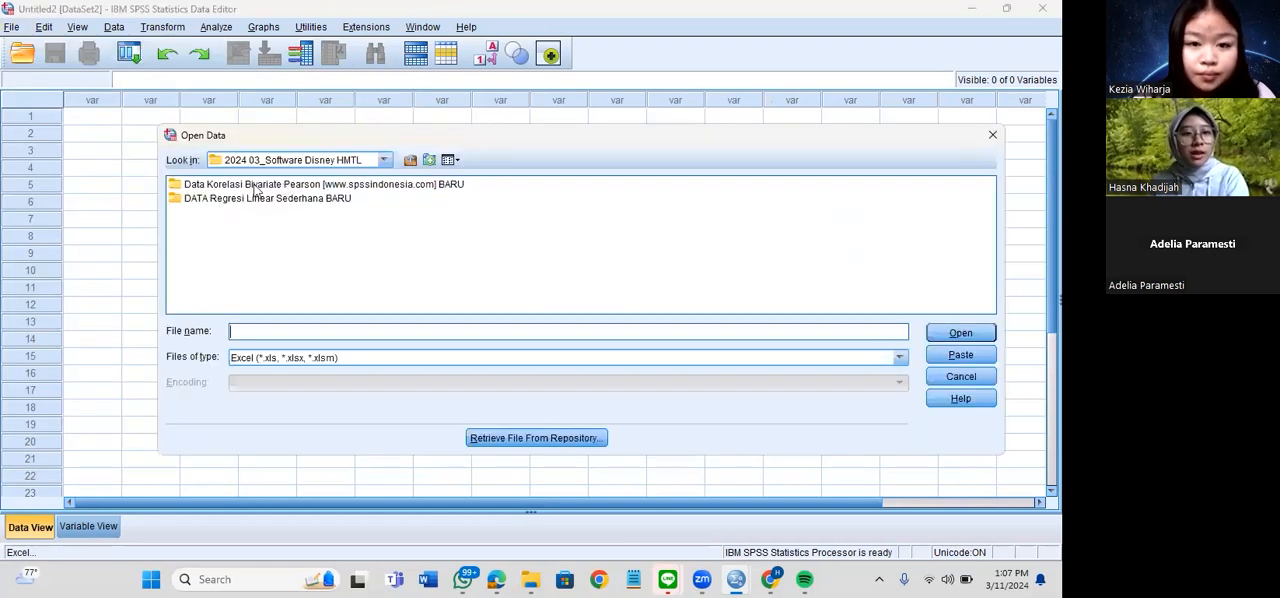
double_click(257, 188)
left_click(257, 188)
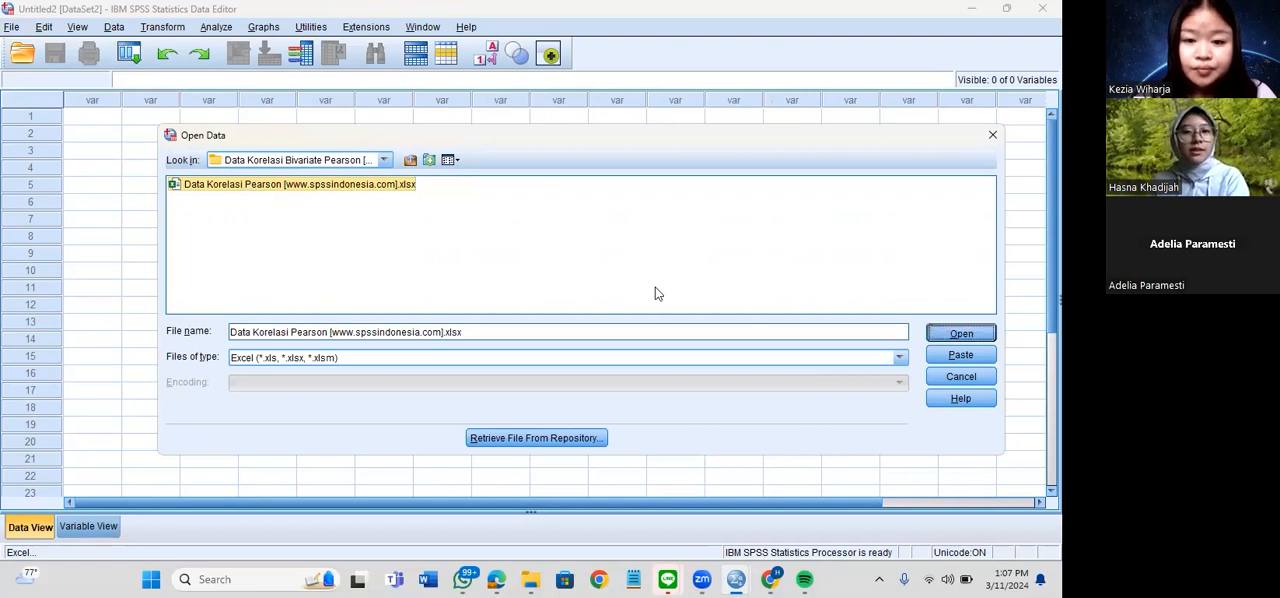
key("Return")
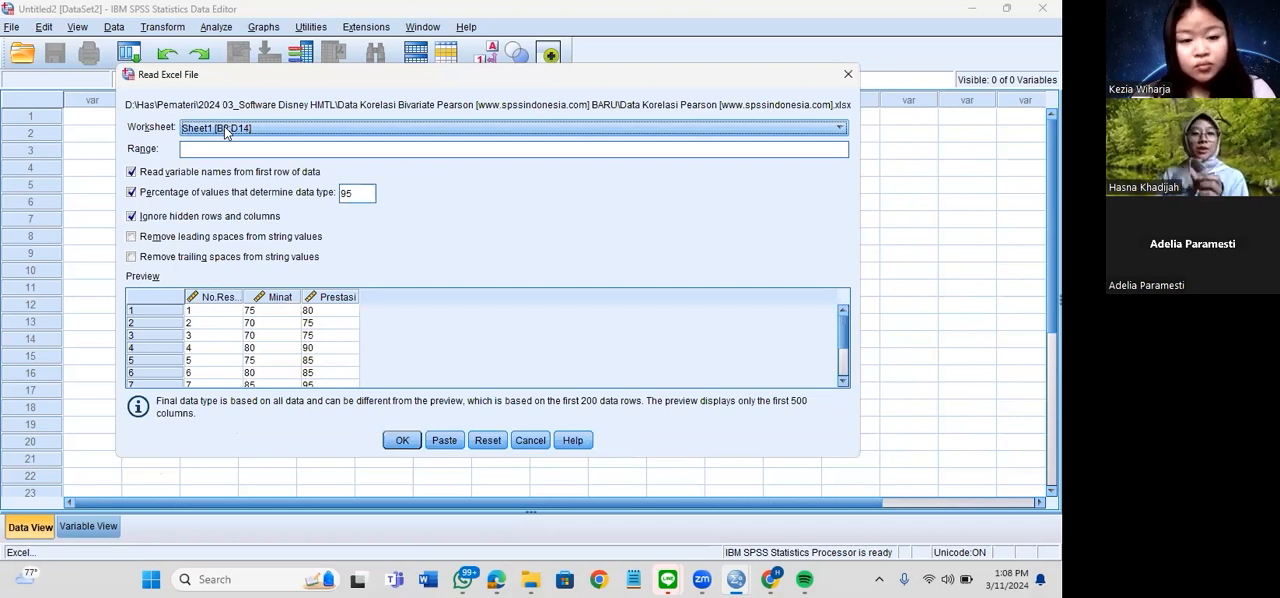
Check the preview and import Sheet1 [B2:D14], reading variable names from the first row of data
left_click(226, 131)
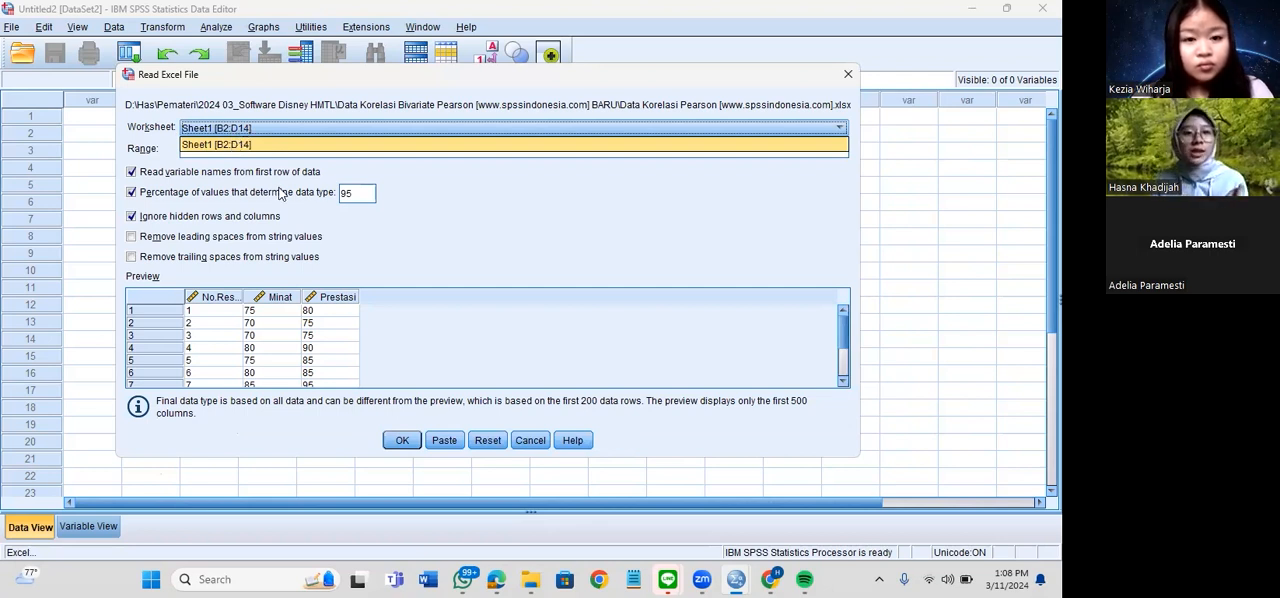
left_click(209, 335)
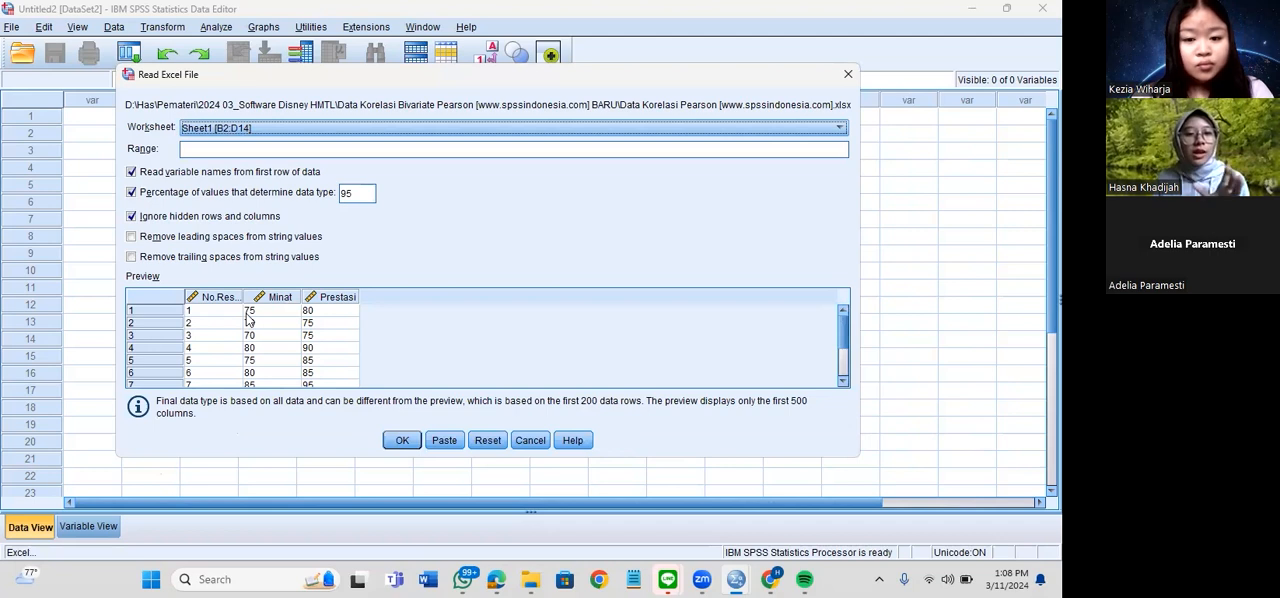
scroll(251, 327, "down", 2)
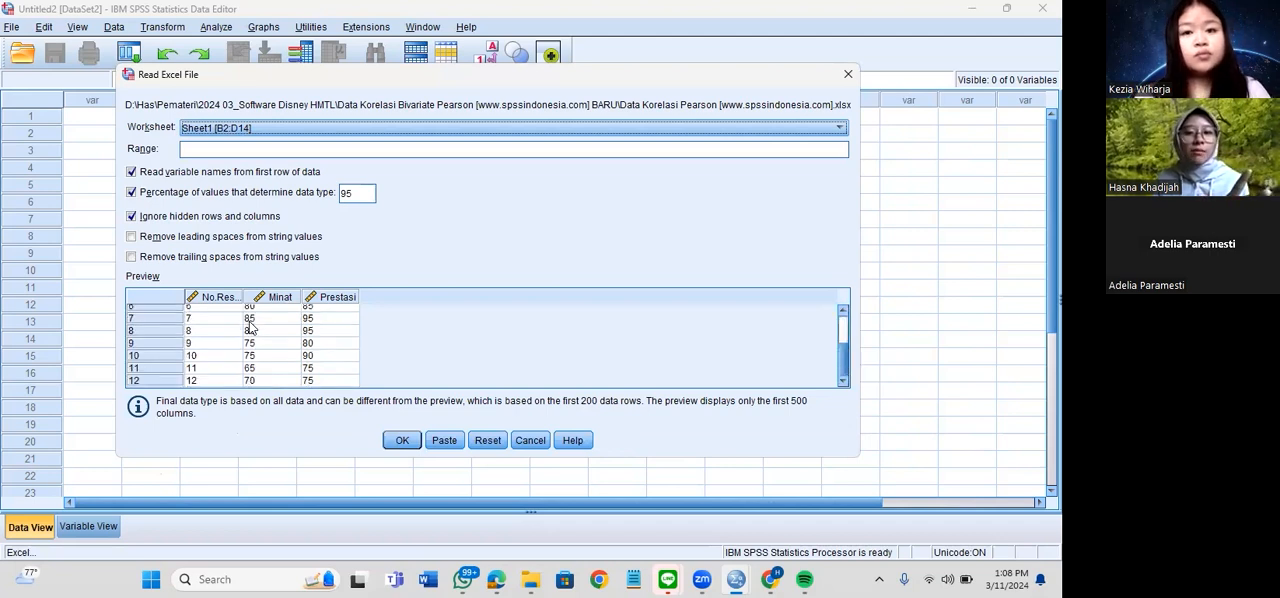
scroll(251, 327, "up", 2)
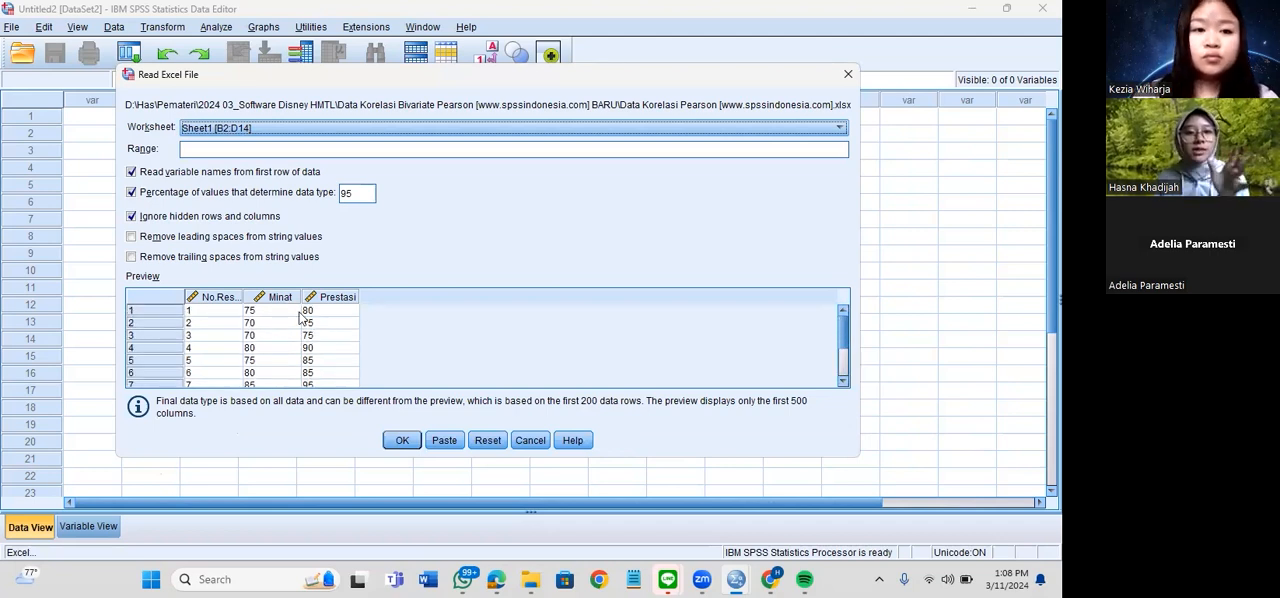
scroll(305, 320, "down", 2)
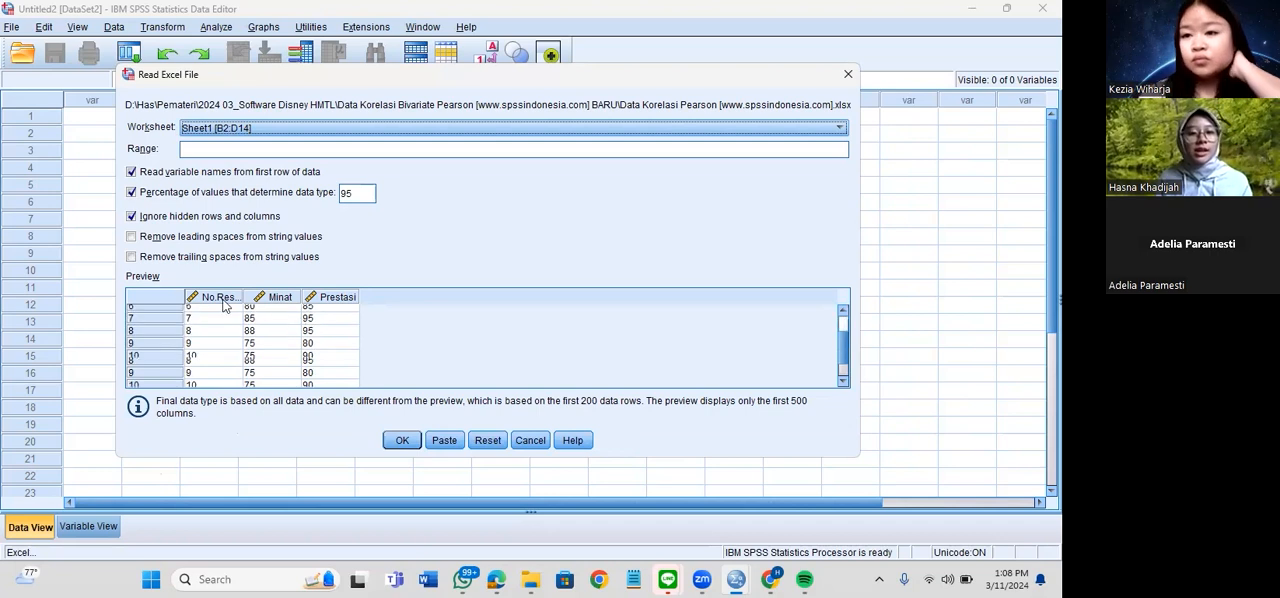
left_click(403, 441)
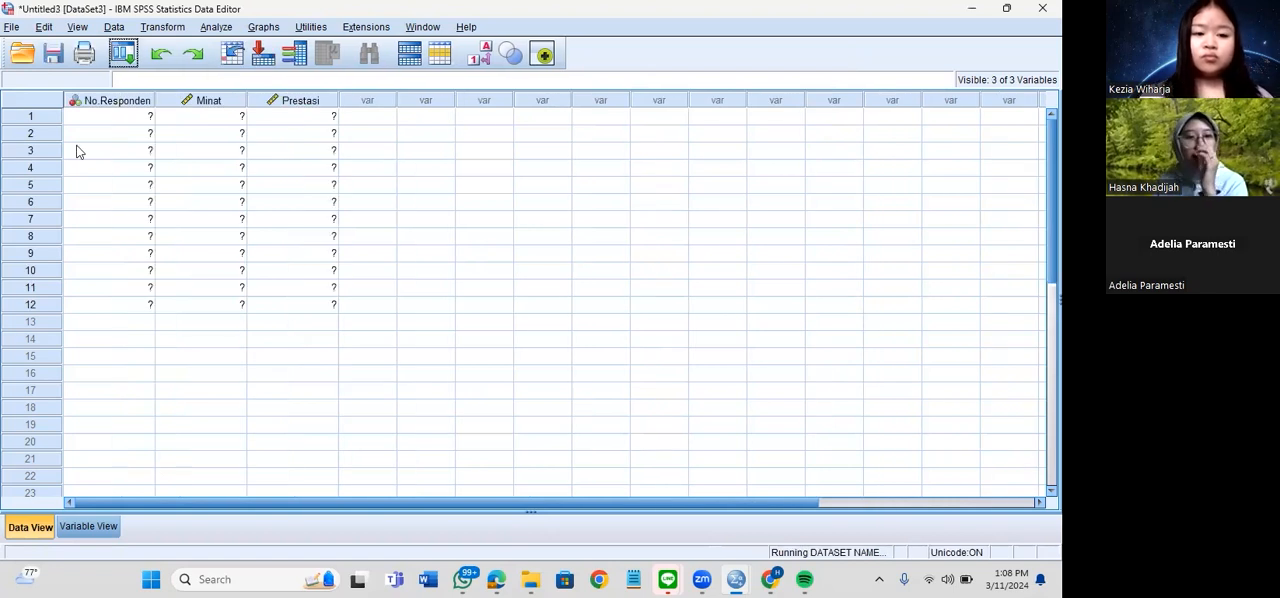
Look over the imported No.Responden, Minat and Prestasi columns in the data grid
left_click(123, 120)
left_click(283, 140)
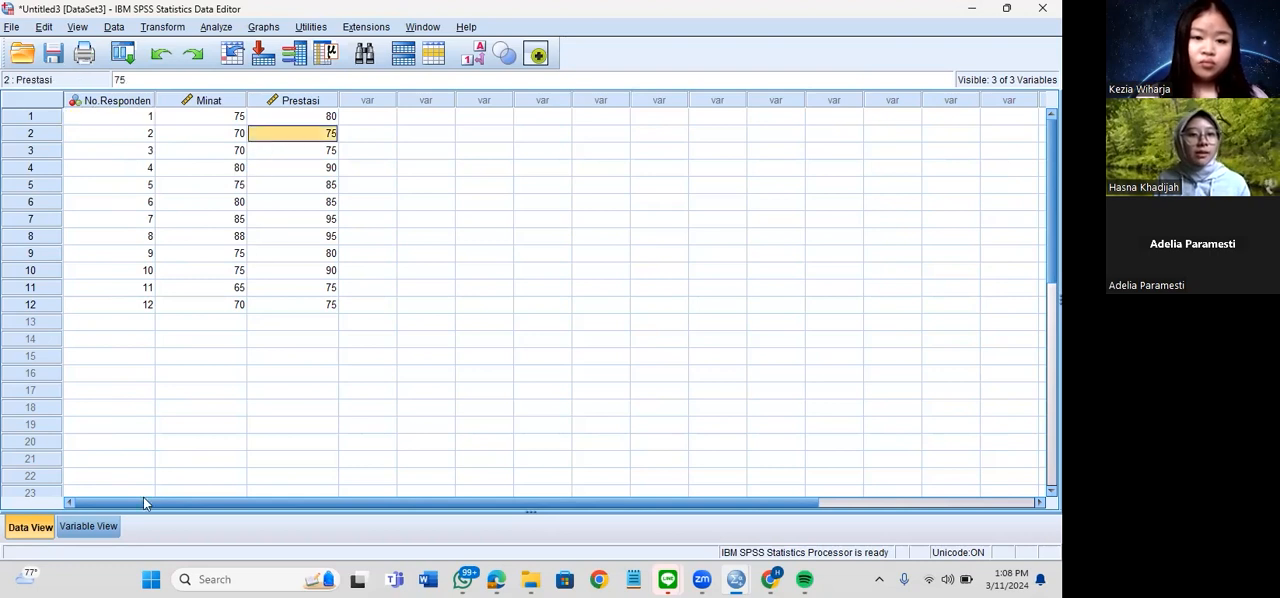
key("Down")
left_click(93, 527)
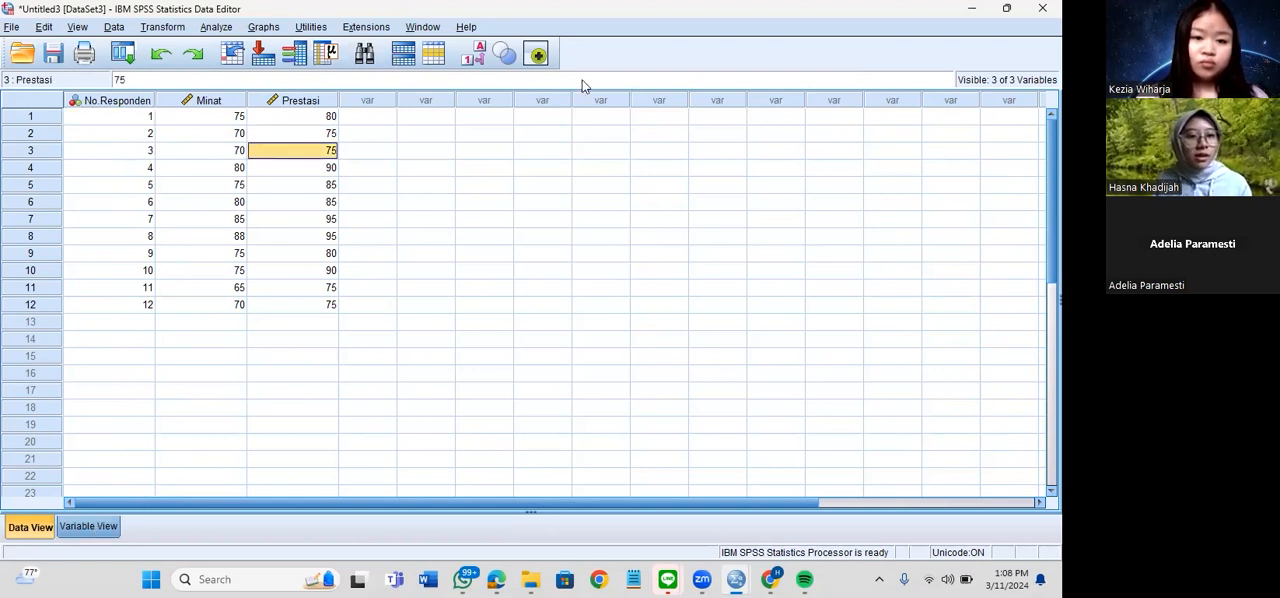
left_click(29, 527)
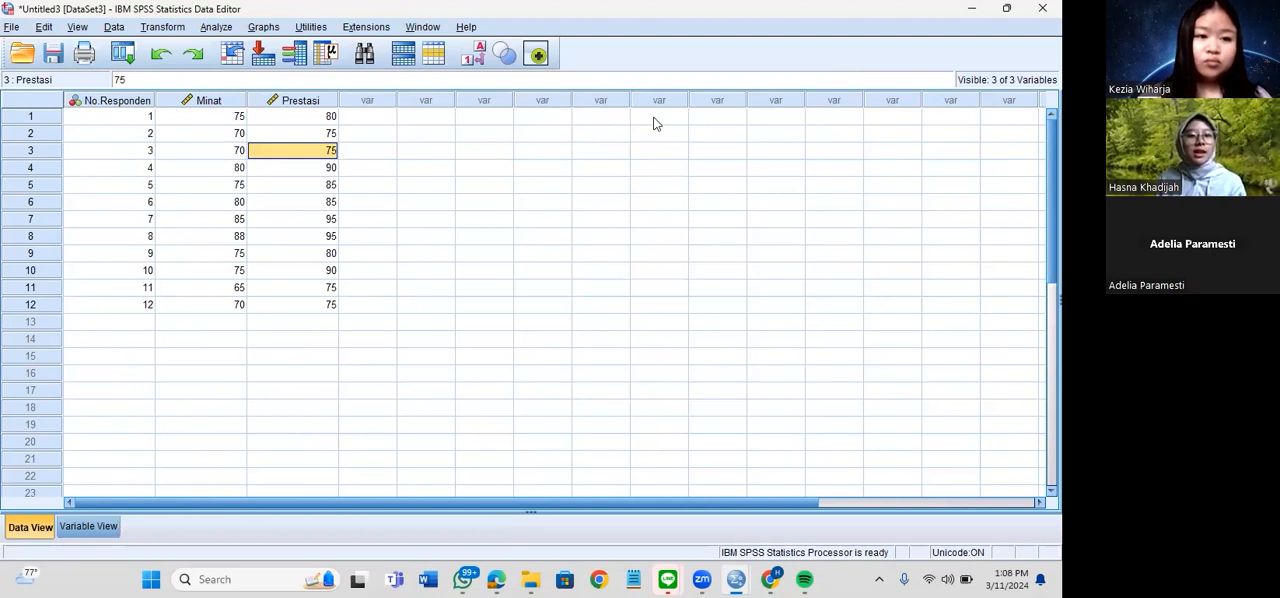
Review the variable definitions, including Type, Missing, Columns and the Measure options for Minat, and return to the data values
key("ctrl+t")
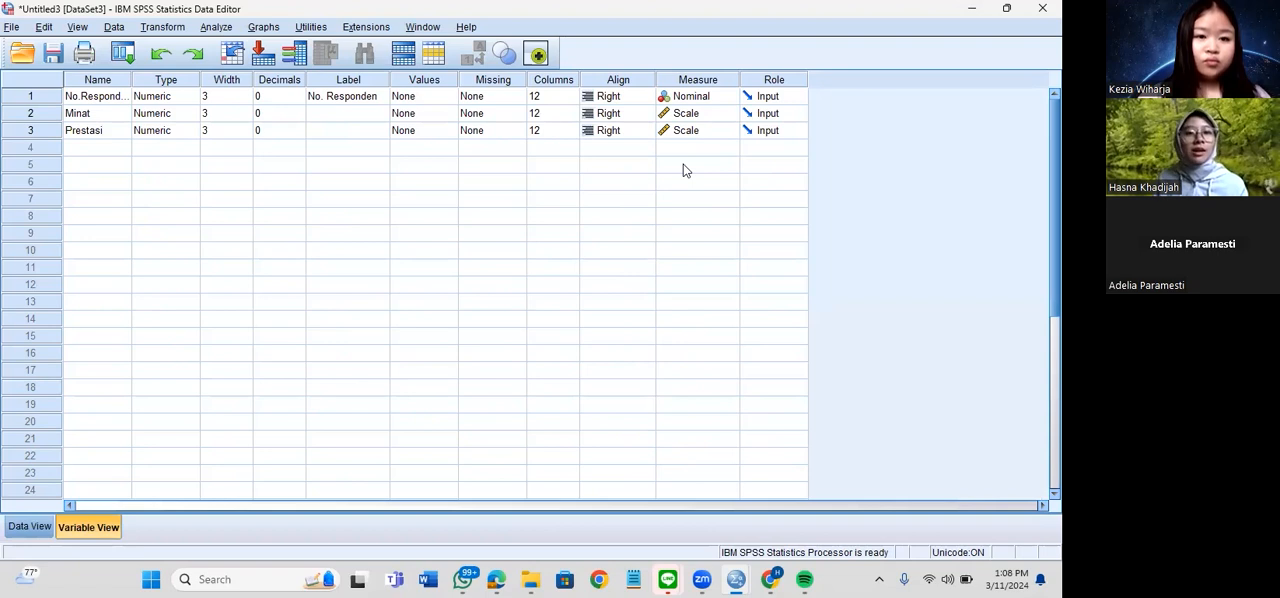
left_click(190, 97)
key("Escape")
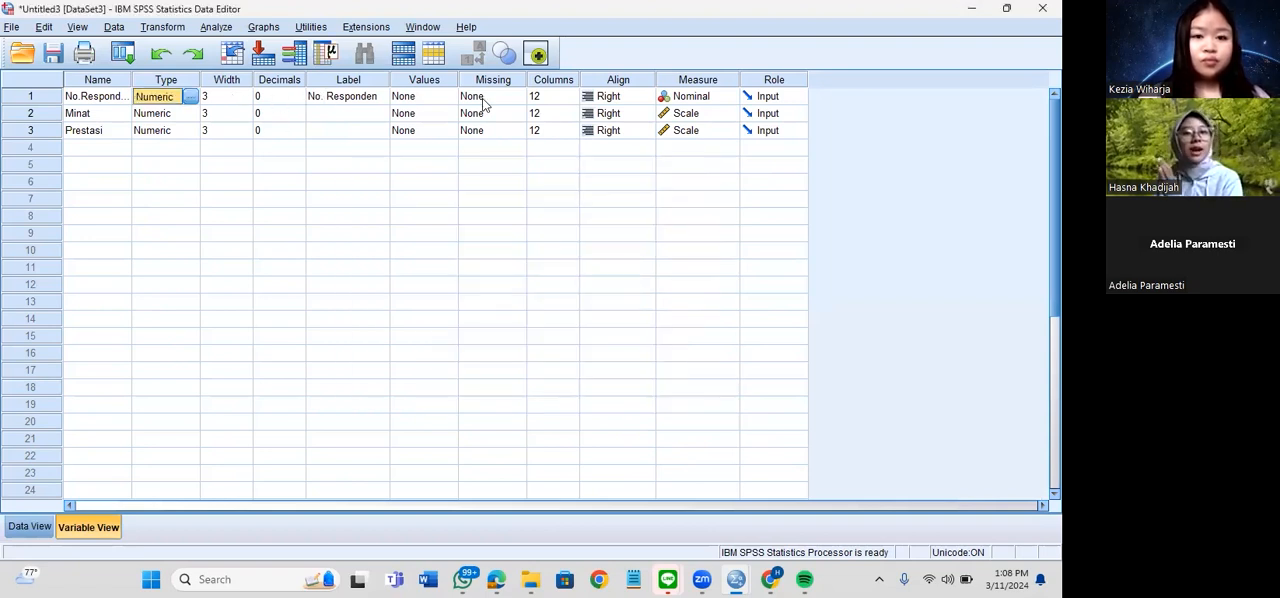
key("Tab")
key("Tab")
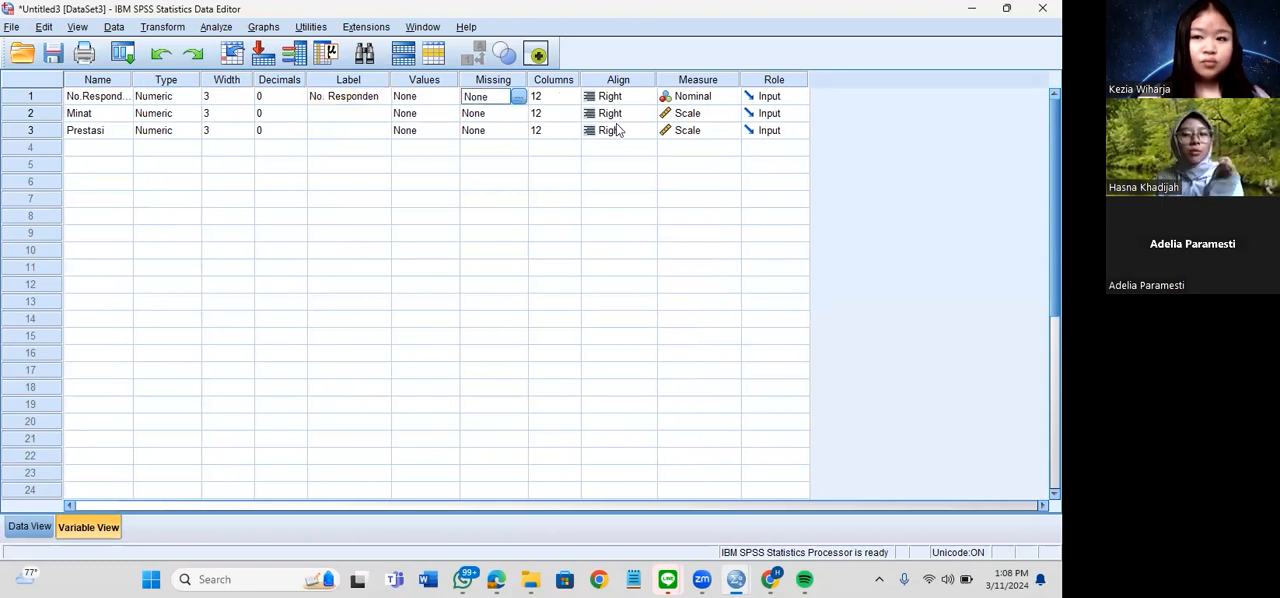
key("Tab")
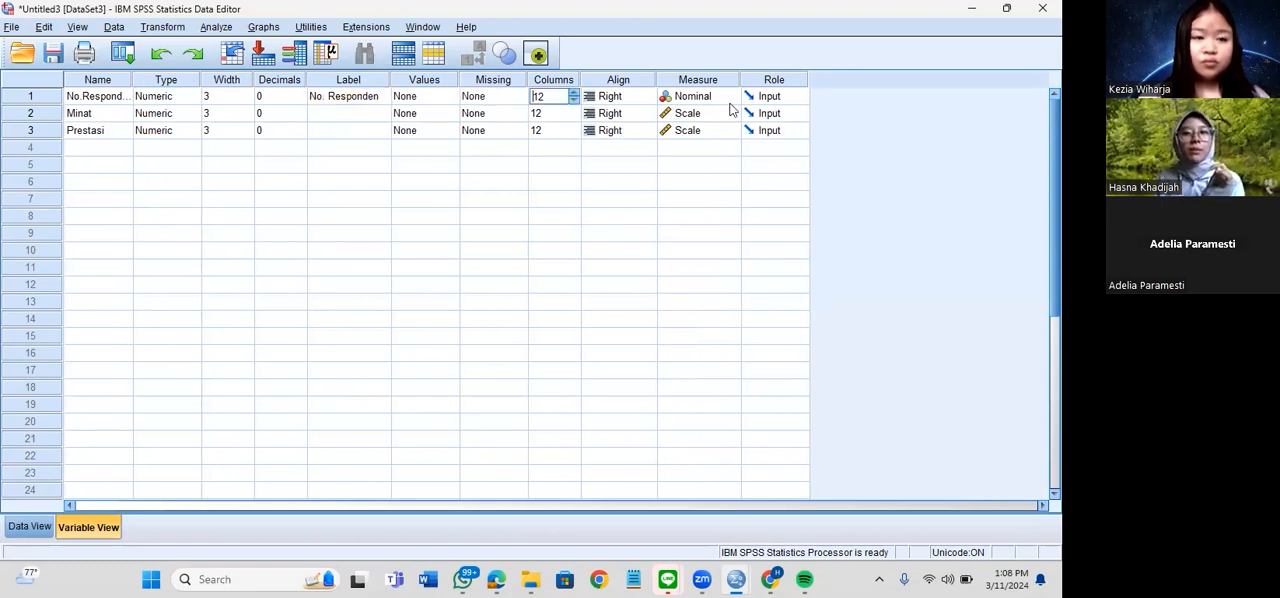
key("Tab")
key("Tab")
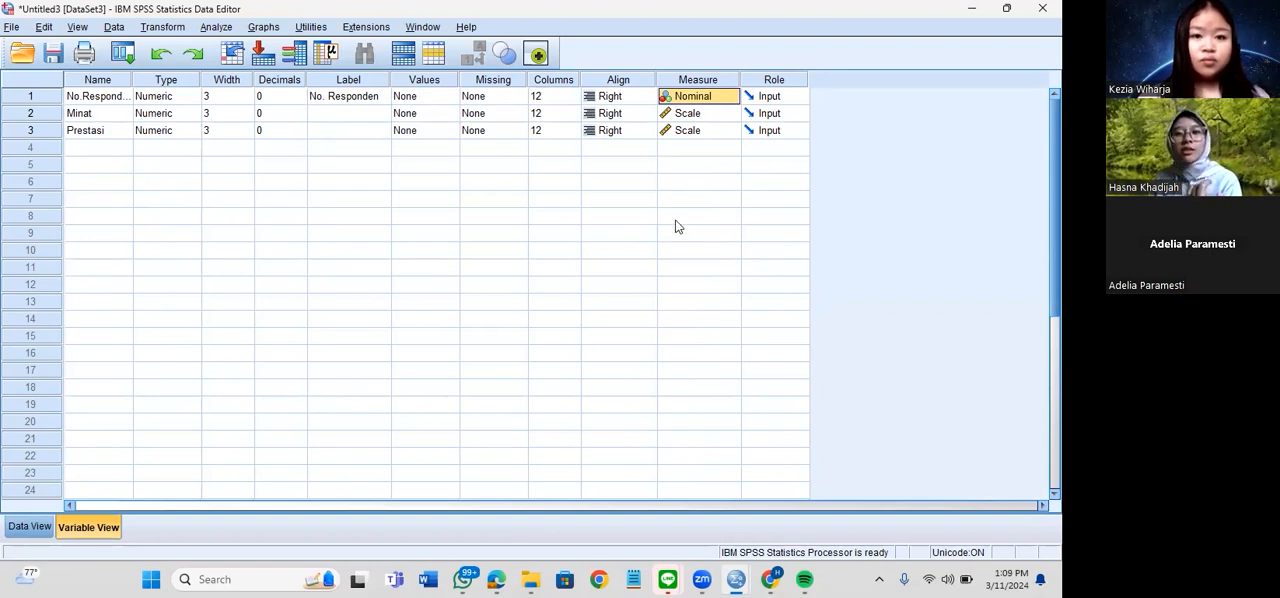
left_click(698, 113)
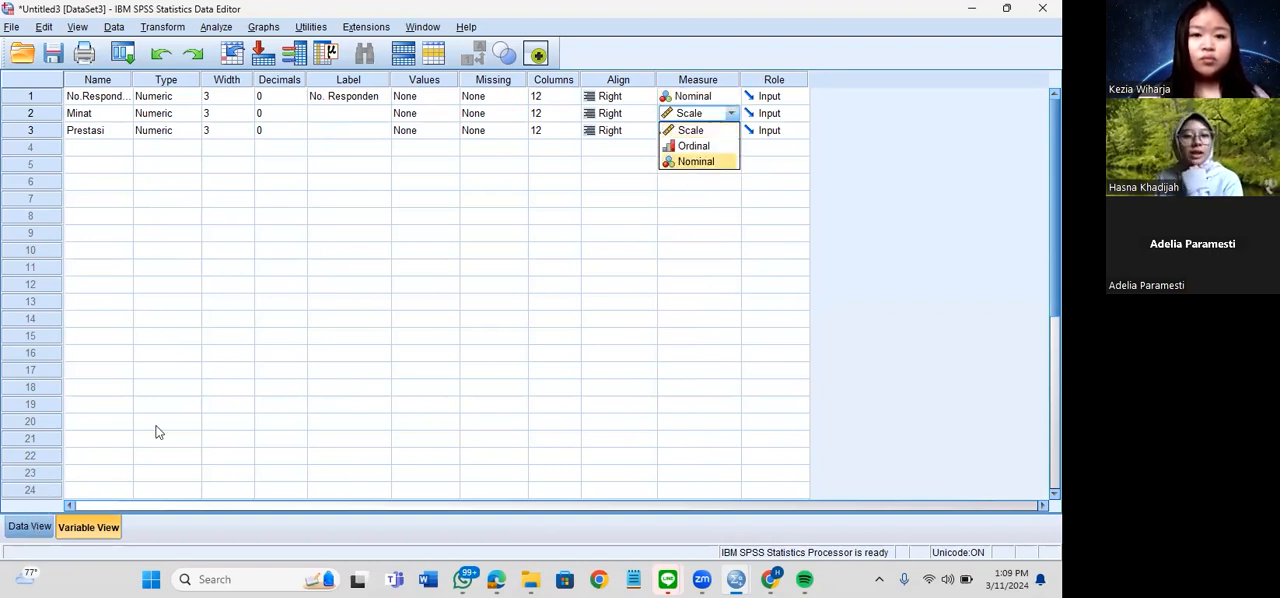
key("Escape")
key("ctrl+t")
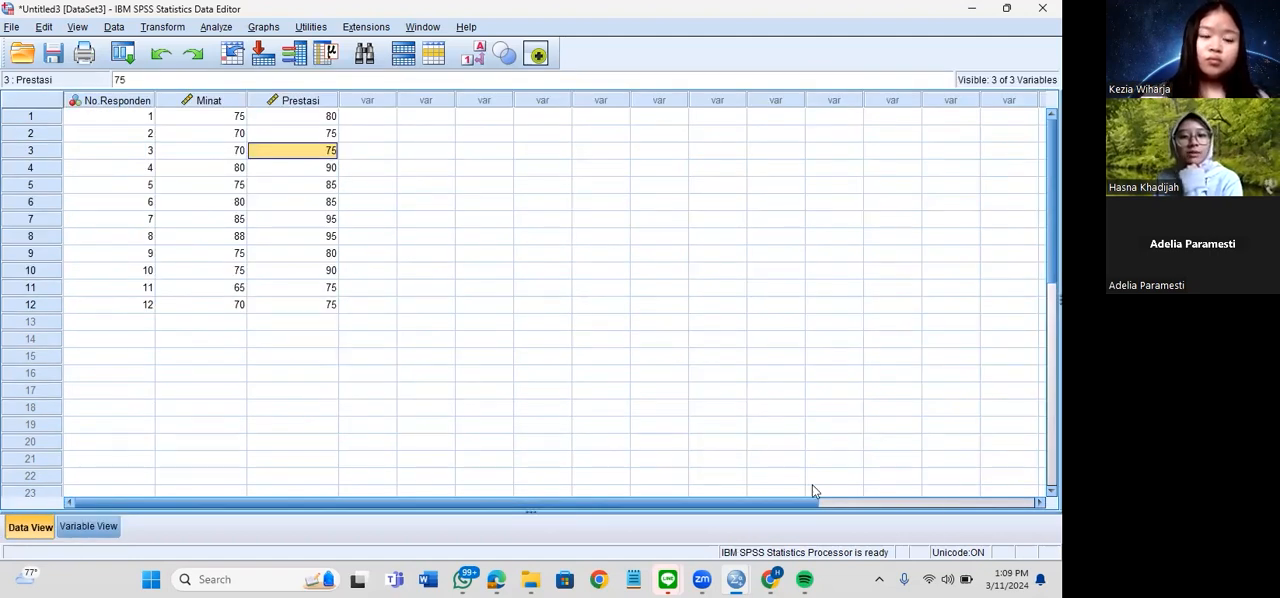
Switch to the Pearson correlation guide in the browser, dismiss the advertisement and read the steps for defining variables and entering data
mouse_move(770, 579)
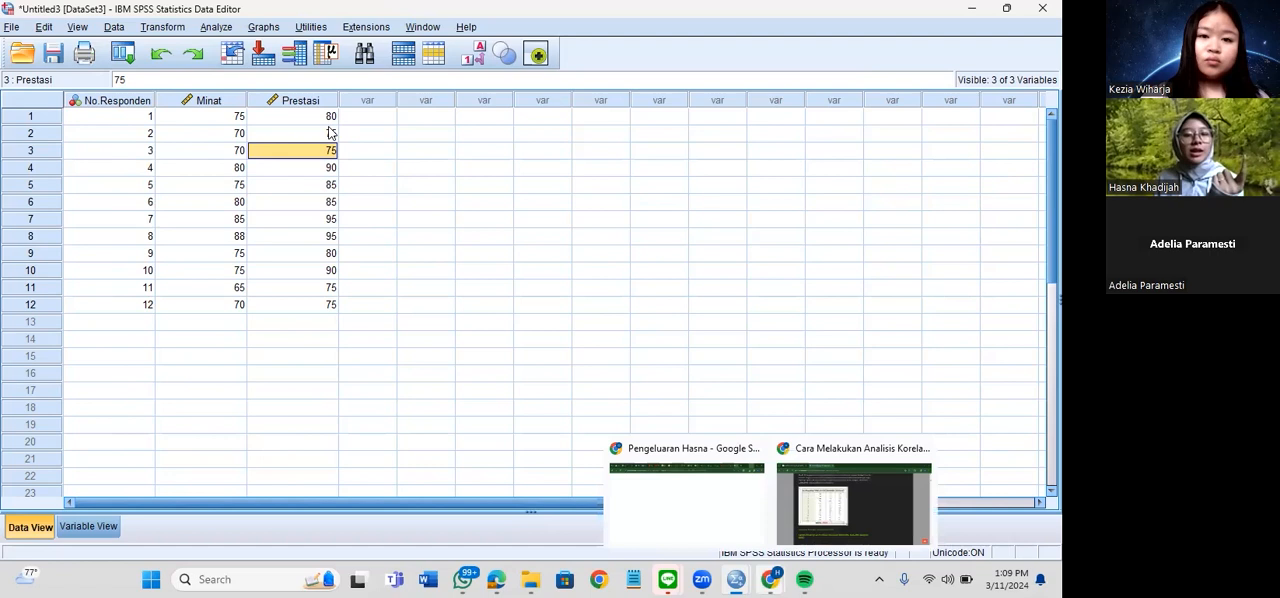
left_click(853, 495)
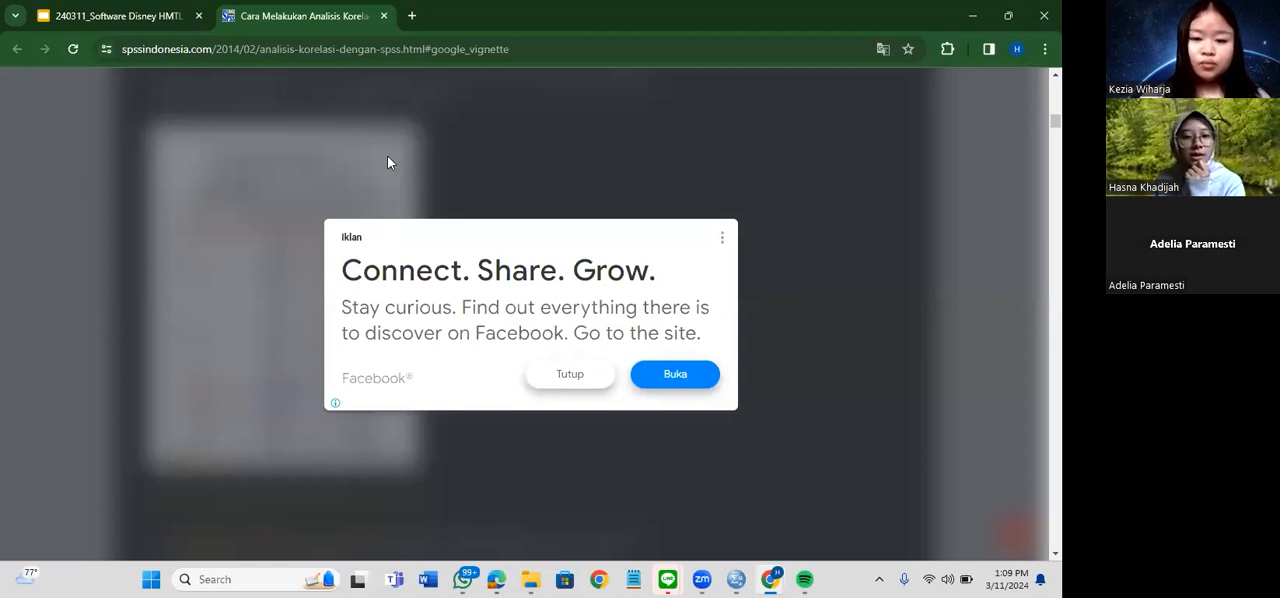
key("alt+Left")
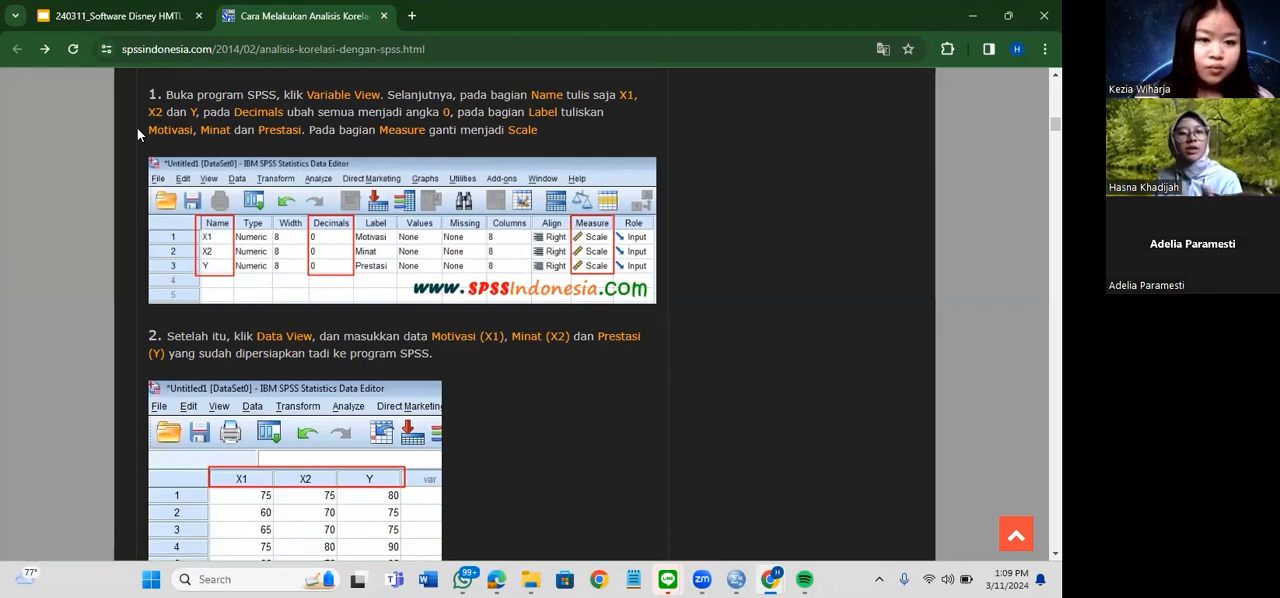
scroll(374, 234, "down", 3)
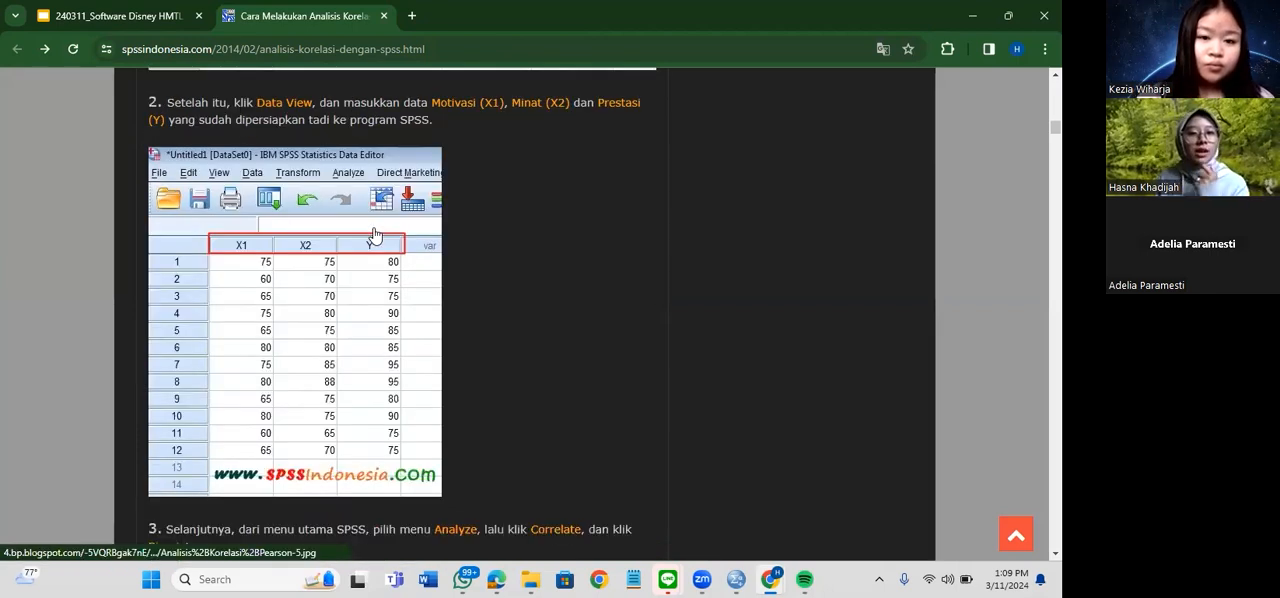
scroll(374, 241, "down", 1)
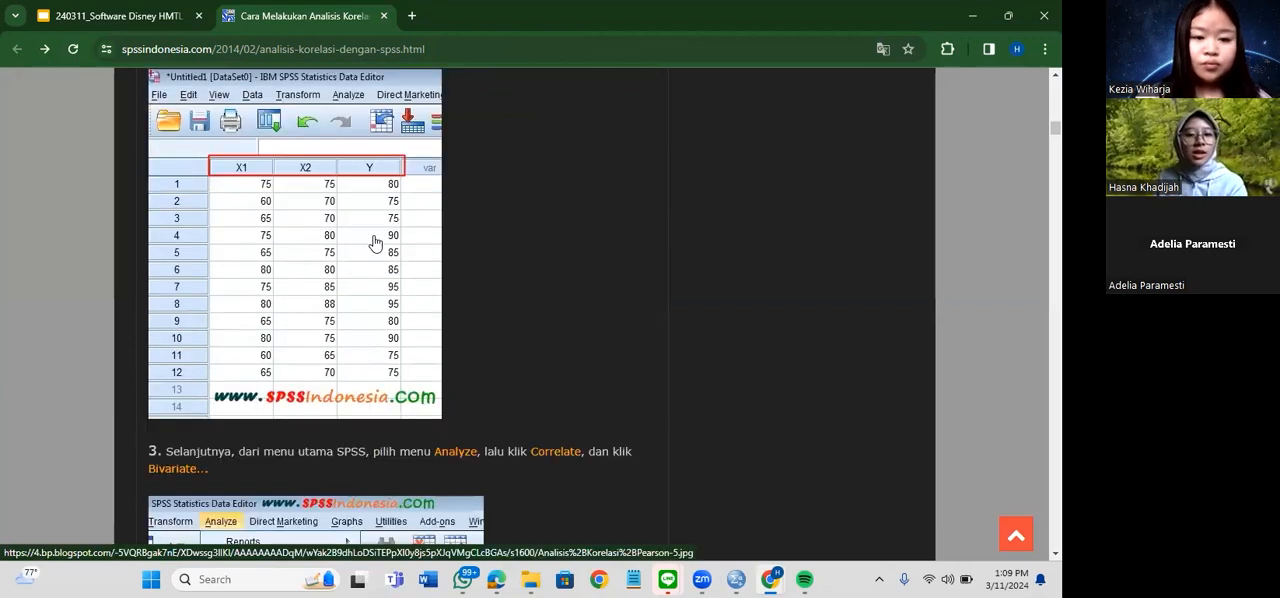
Read the Pearson guide's steps for running Bivariate correlation, choosing its variables and options, and the resulting Correlations table
scroll(374, 243, "down", 2)
scroll(409, 233, "down", 1)
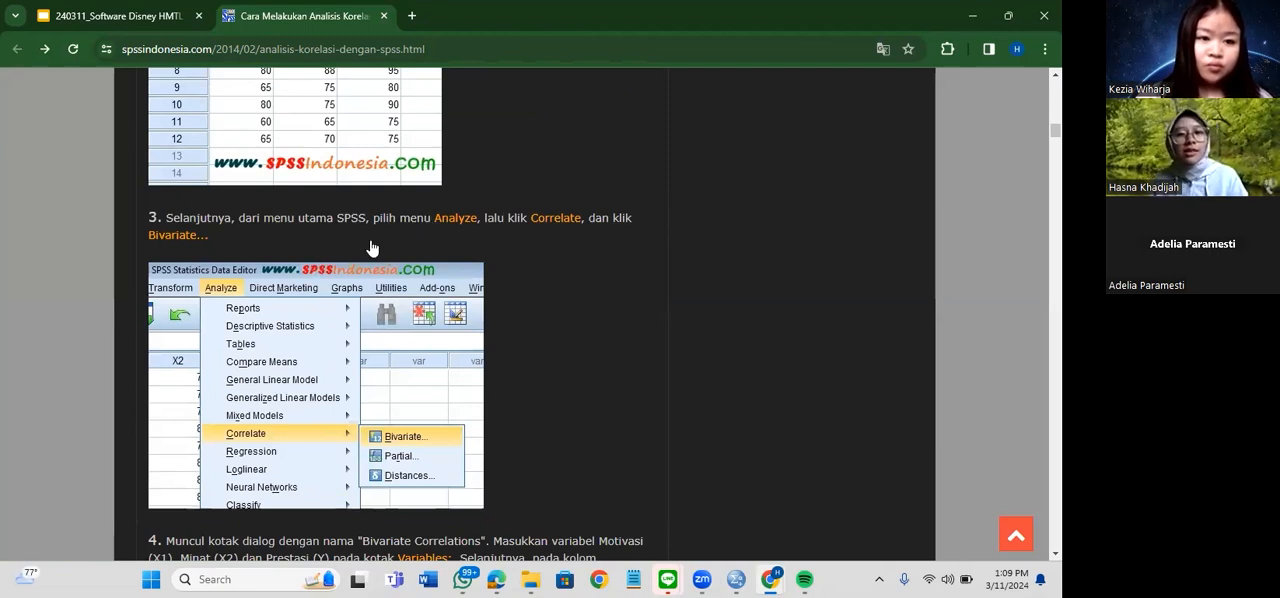
scroll(370, 247, "down", 3)
scroll(400, 125, "down", 2)
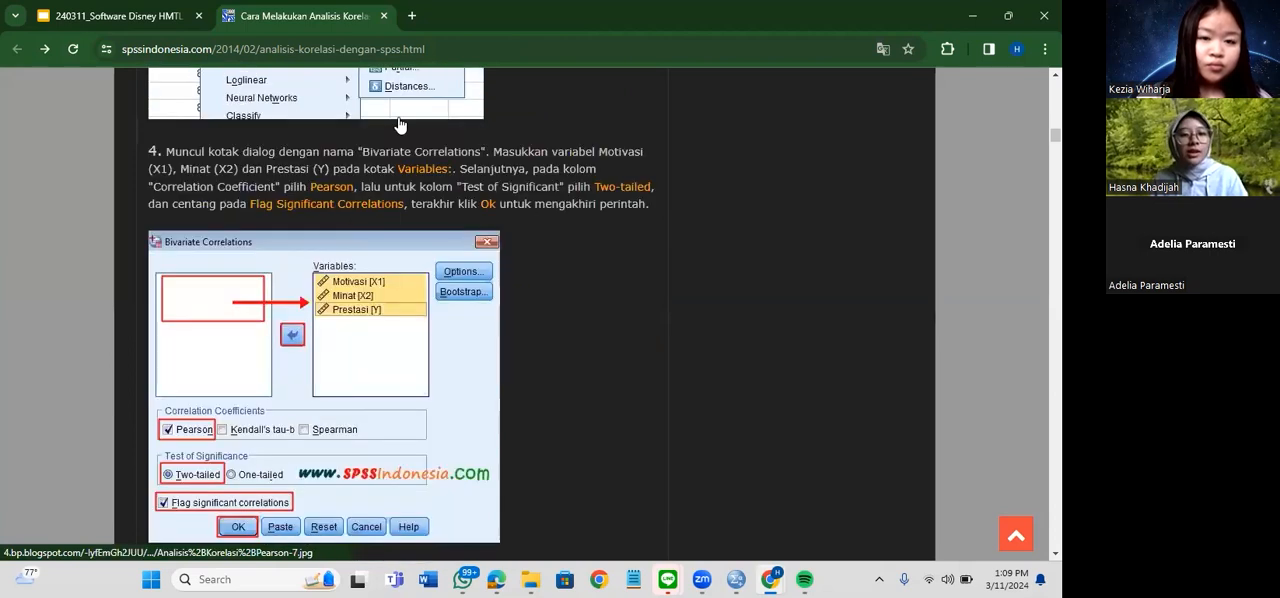
scroll(400, 125, "up", 2)
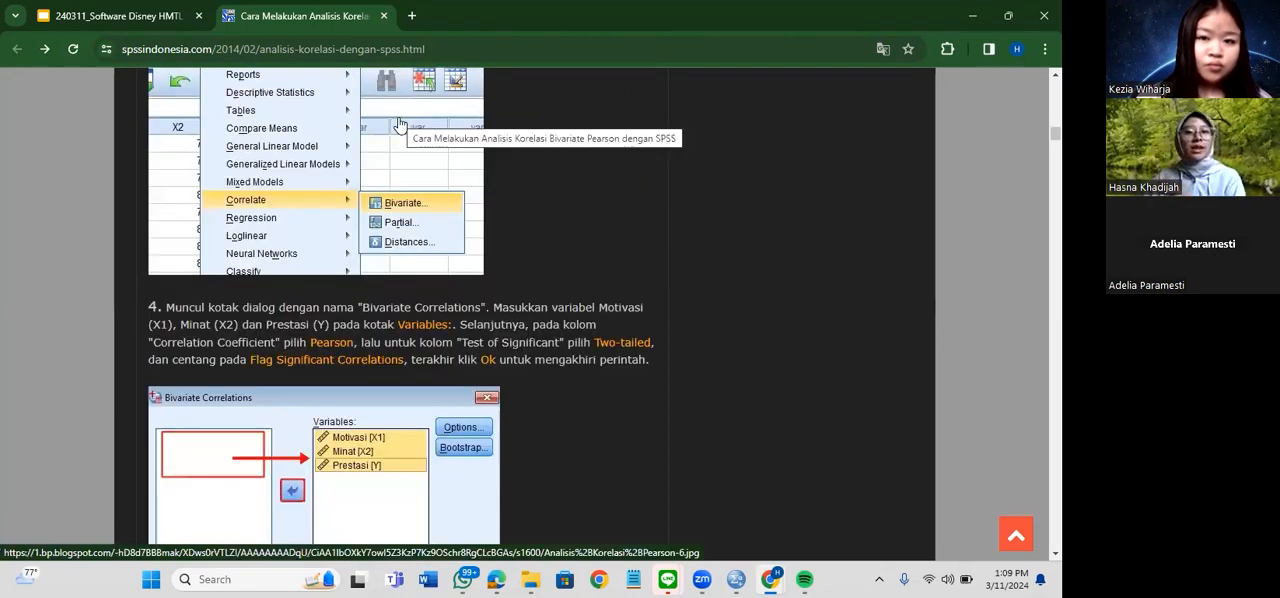
scroll(400, 125, "down", 1)
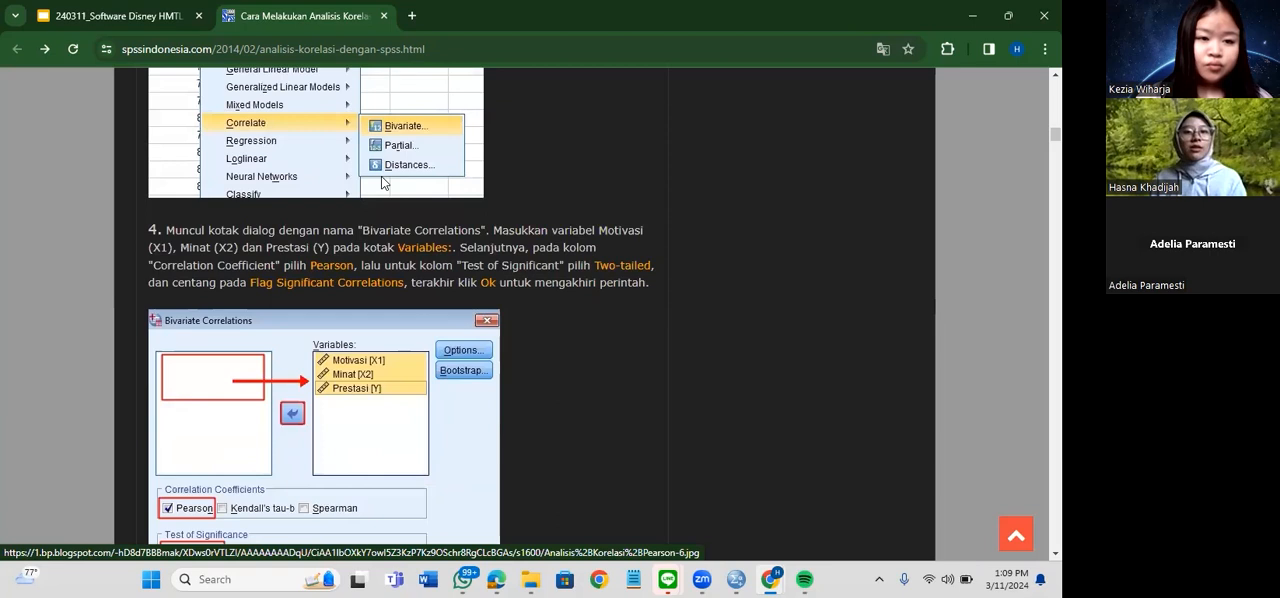
scroll(381, 176, "down", 1)
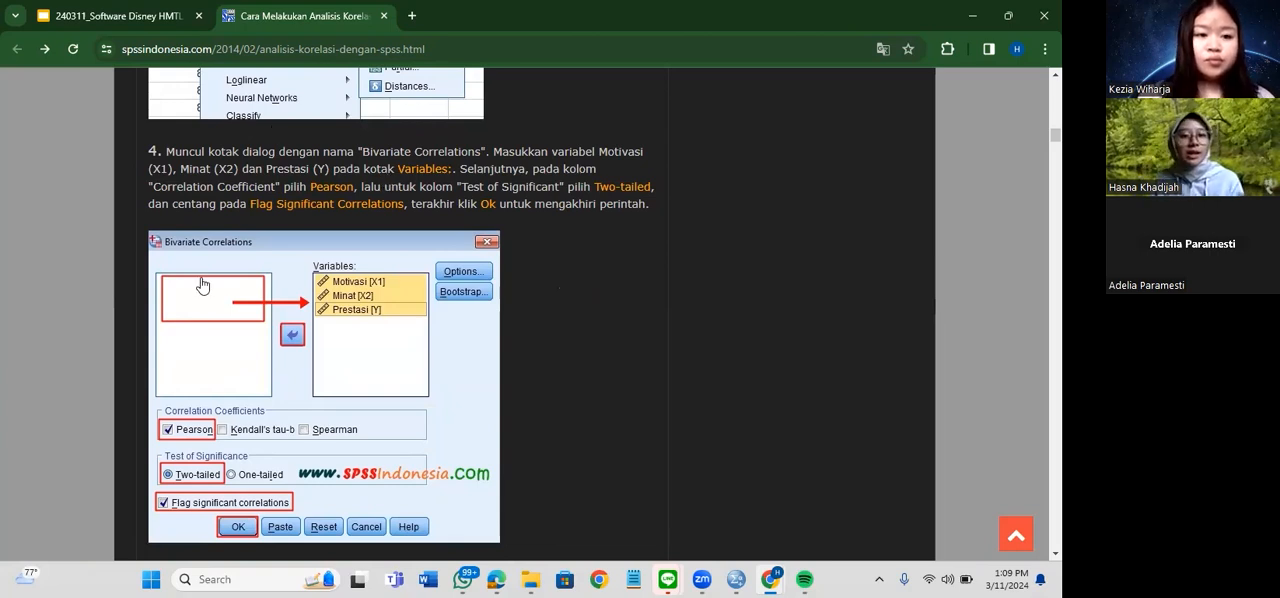
scroll(203, 286, "down", 1)
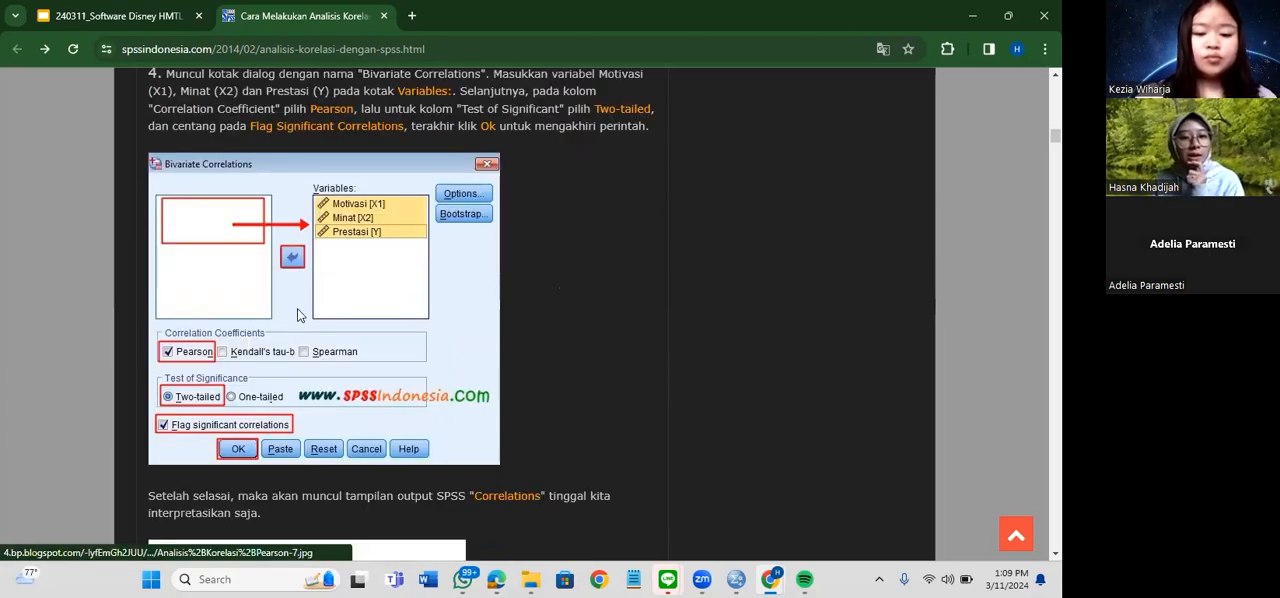
scroll(297, 308, "down", 4)
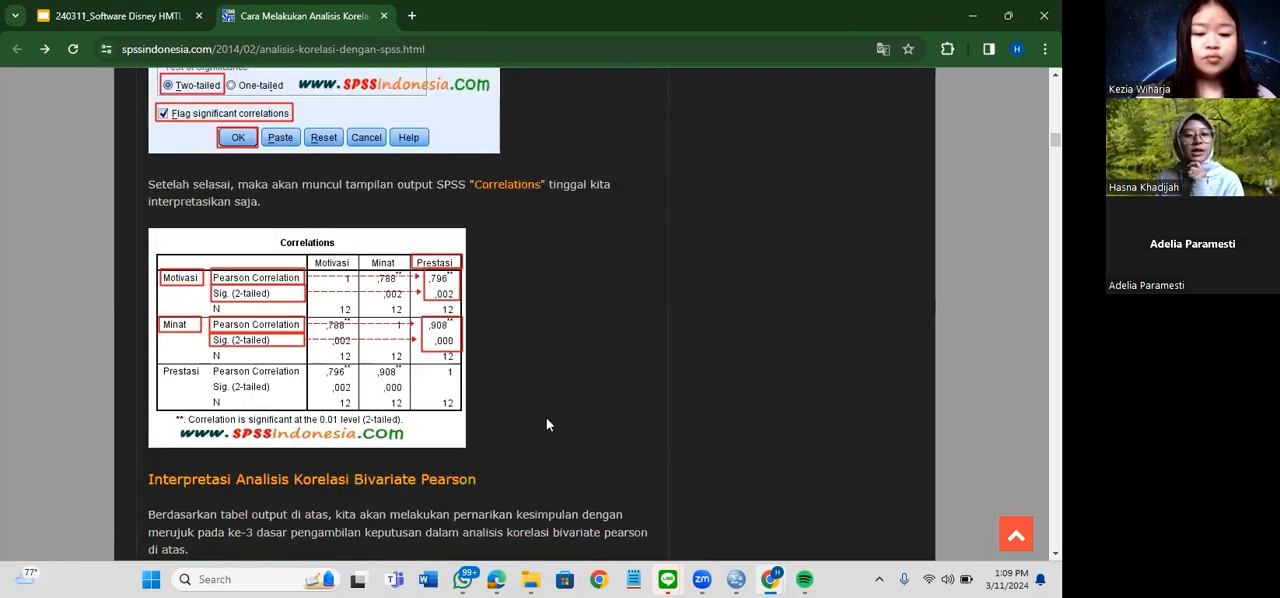
Switch to the Untitled3 dataset in SPSS, start a bivariate correlation and add Minat and Prestasi as its variables
mouse_move(736, 579)
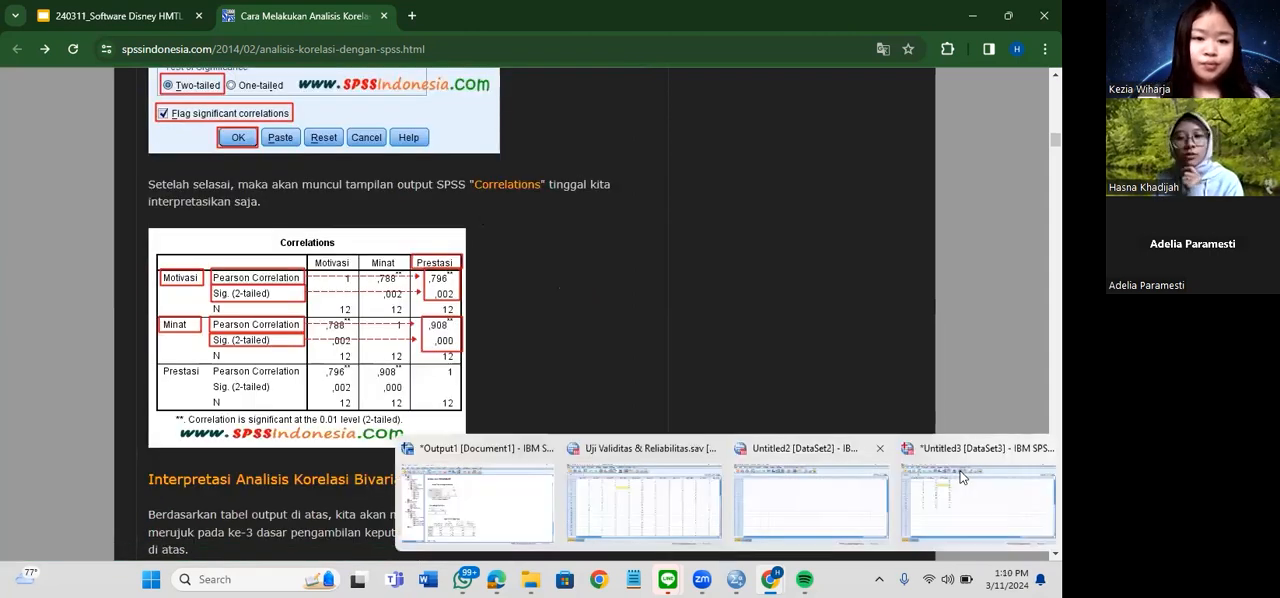
left_click(217, 31)
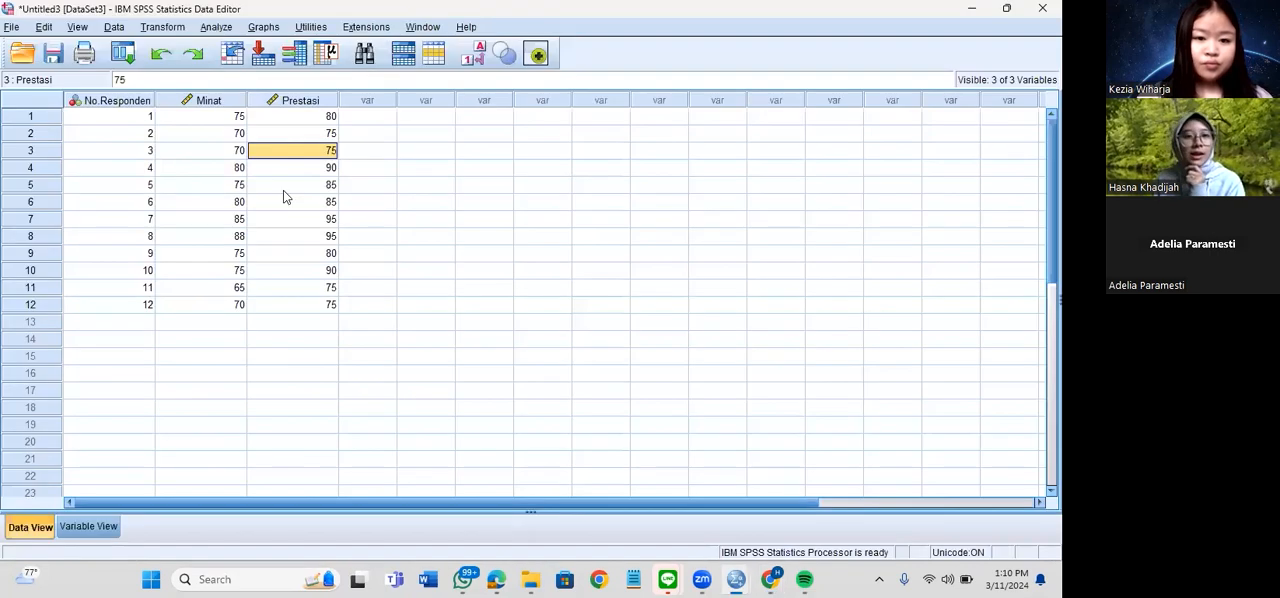
mouse_move(283, 190)
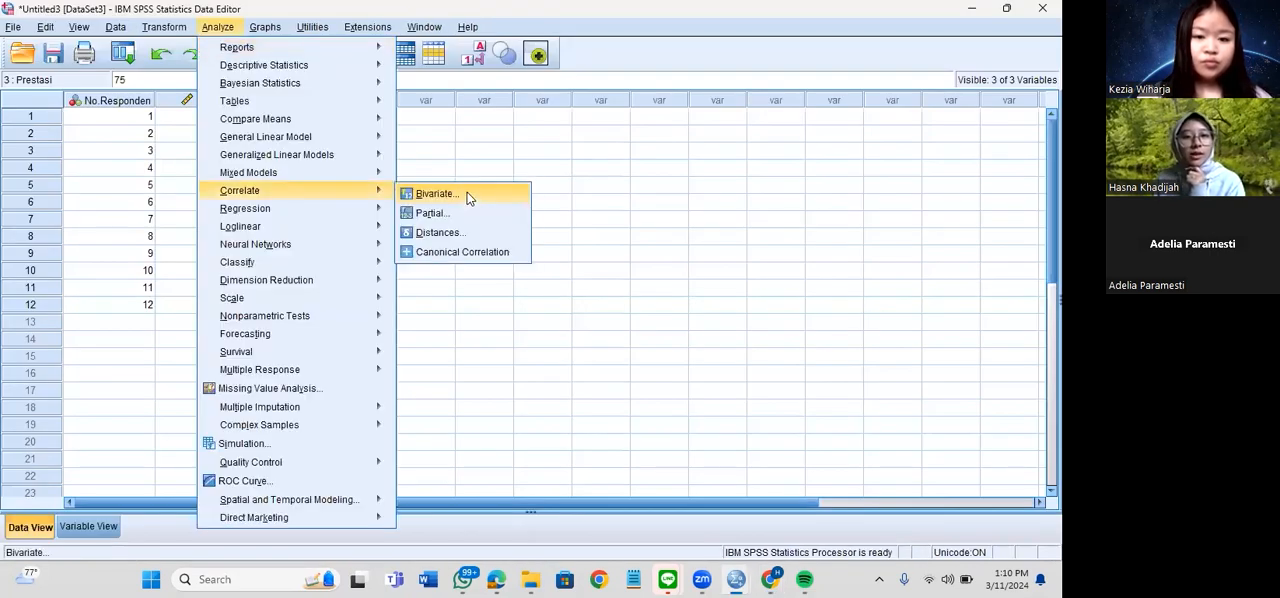
left_click(452, 198)
left_click(437, 201)
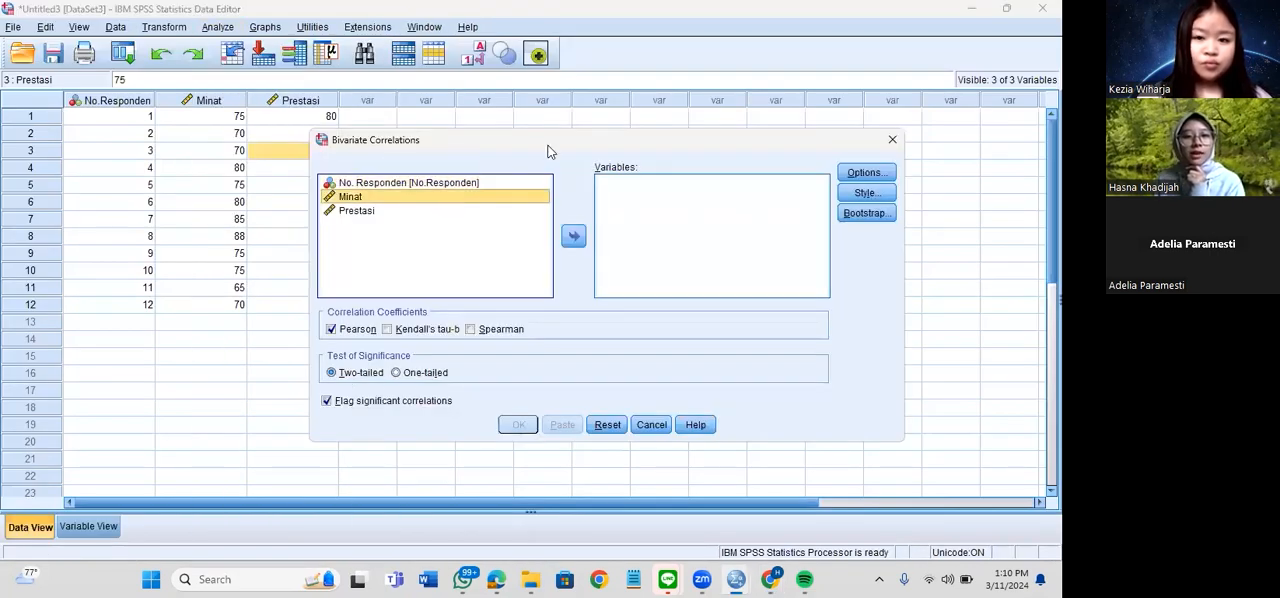
left_click_drag(480, 148, 392, 126)
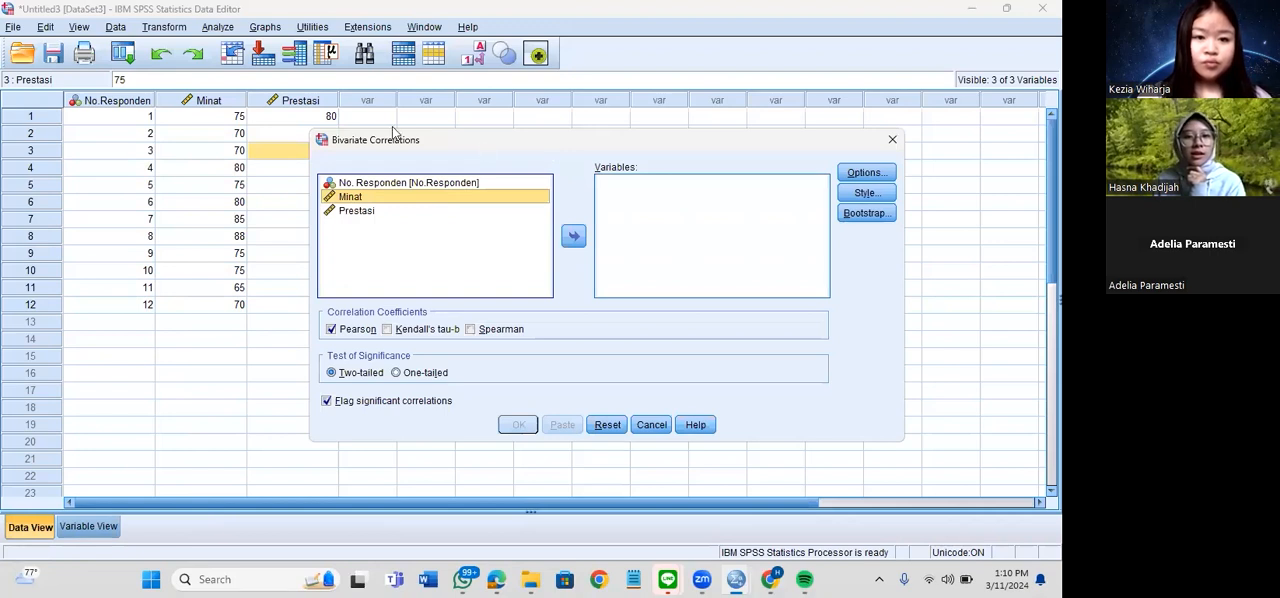
key("shift+Down")
left_click(475, 225)
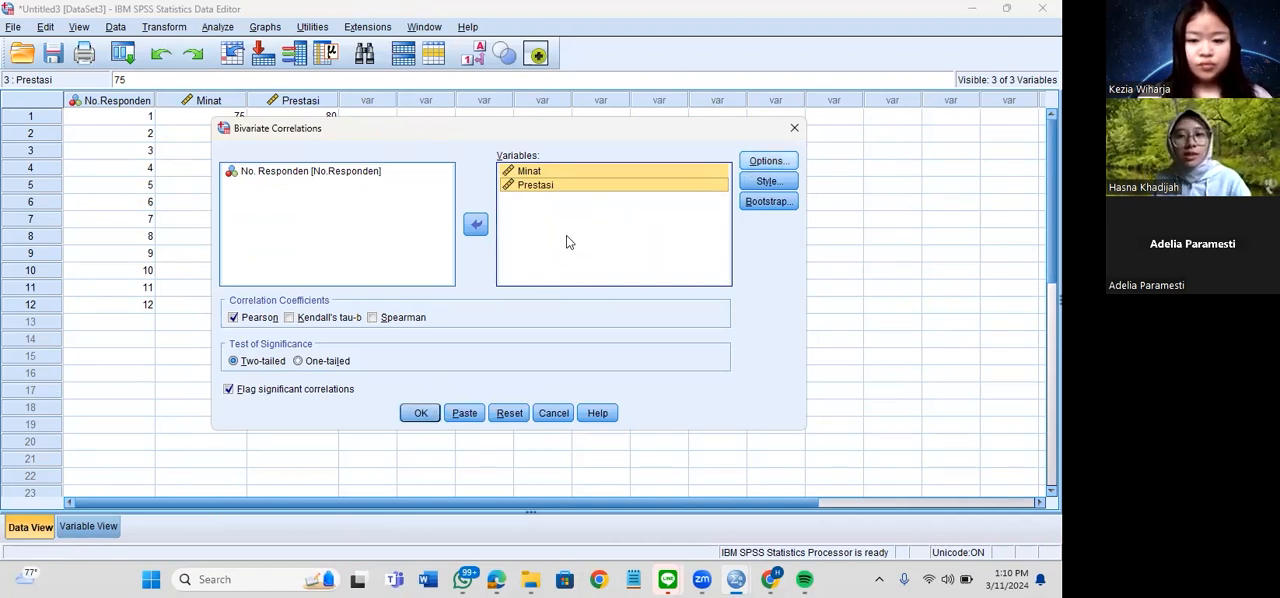
Review the additional statistics and missing-value options, then run the two-tailed Pearson correlation with significant correlations flagged
key("alt+o")
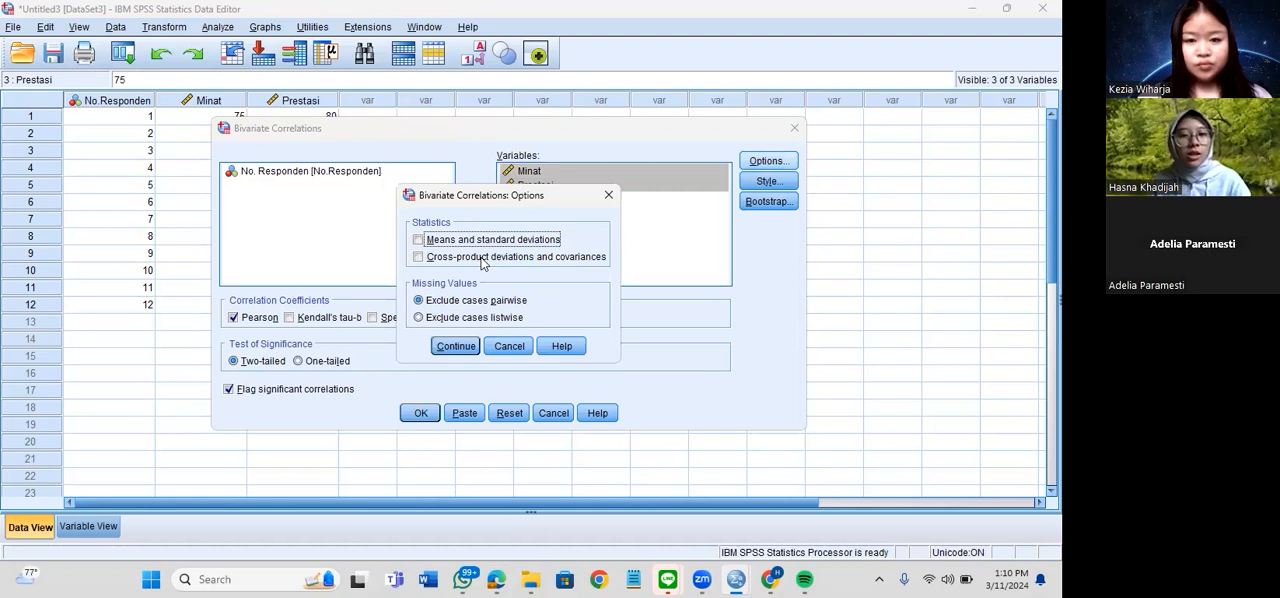
left_click(608, 194)
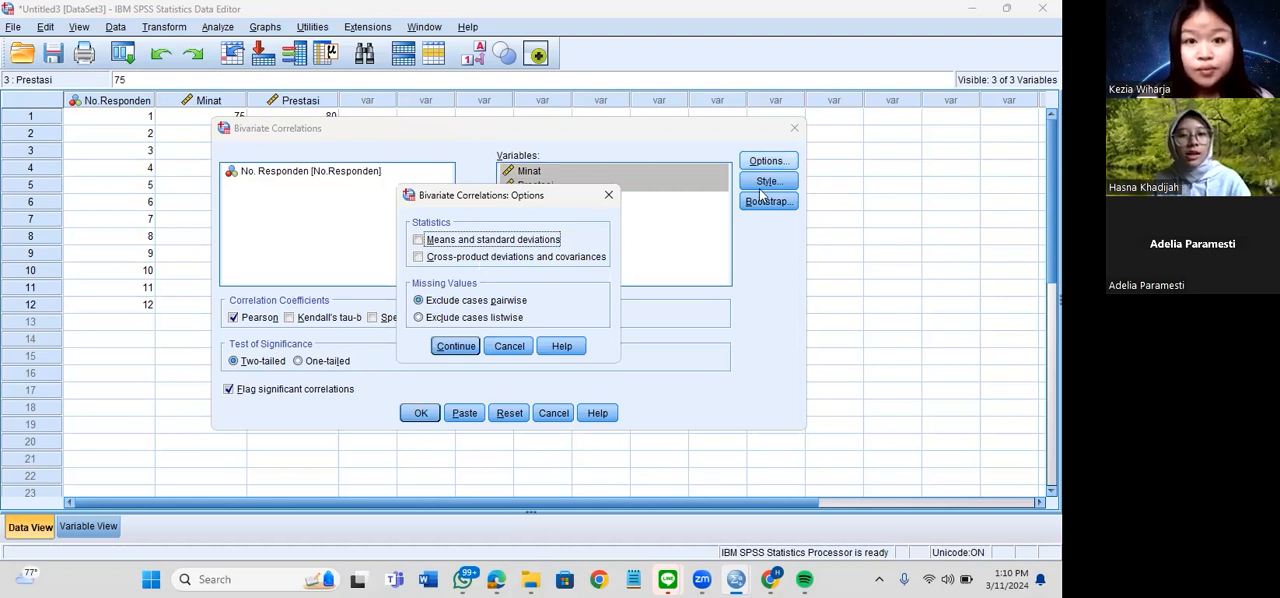
left_click(406, 419)
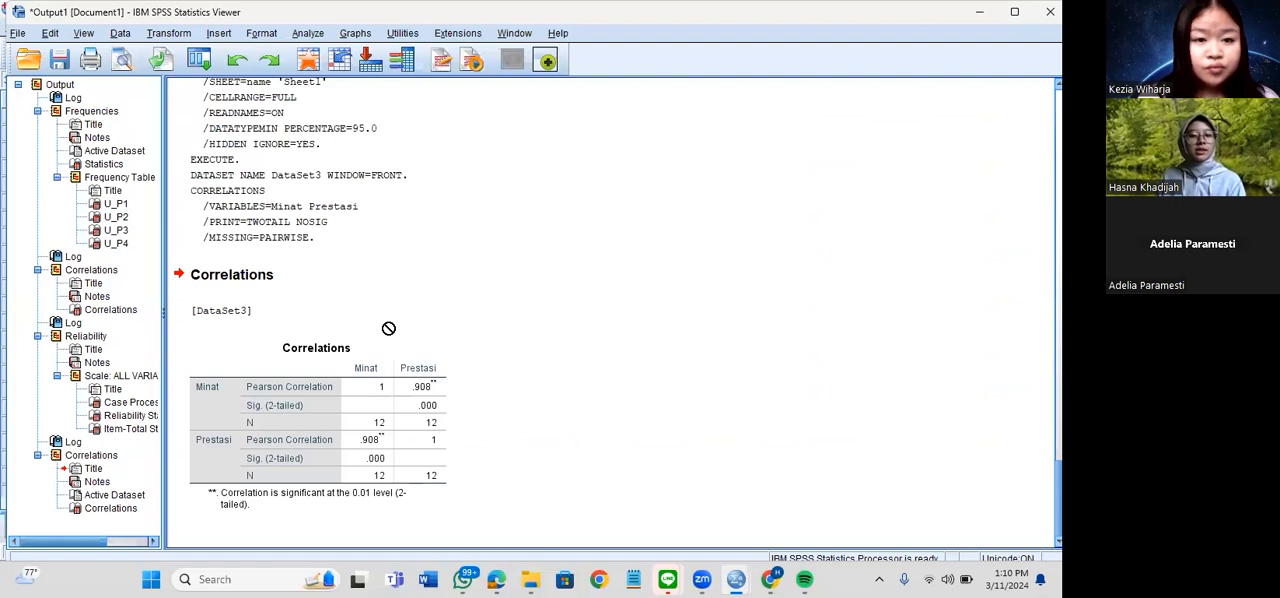
Examine the Pearson Correlation, Sig. (2-tailed) and N rows for Minat and Prestasi in the output, along with the logged syntax
left_click(426, 399)
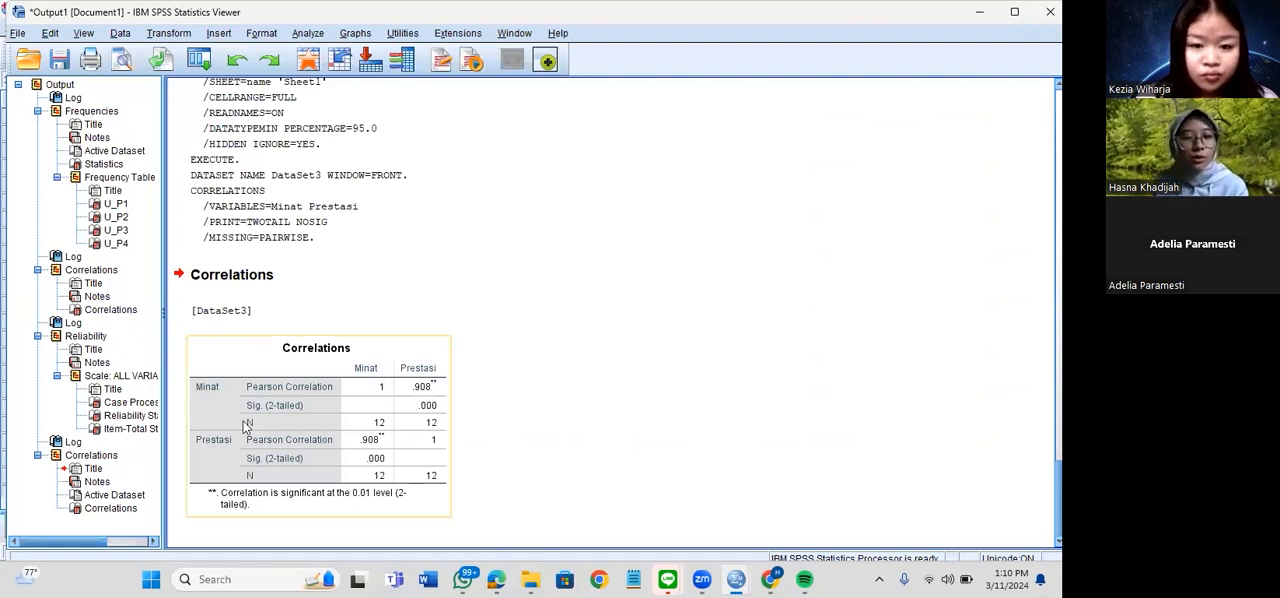
left_click(498, 307)
mouse_move(421, 400)
left_mouse_down()
mouse_move(457, 386)
mouse_move(432, 416)
left_mouse_up()
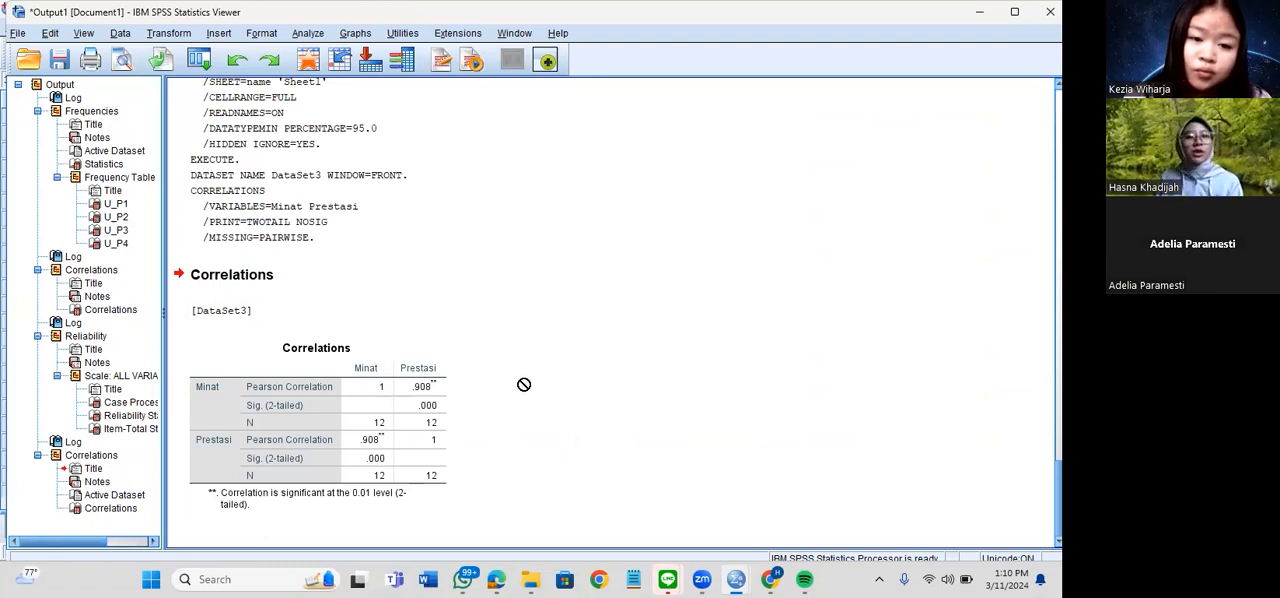
scroll(535, 367, "up", 5)
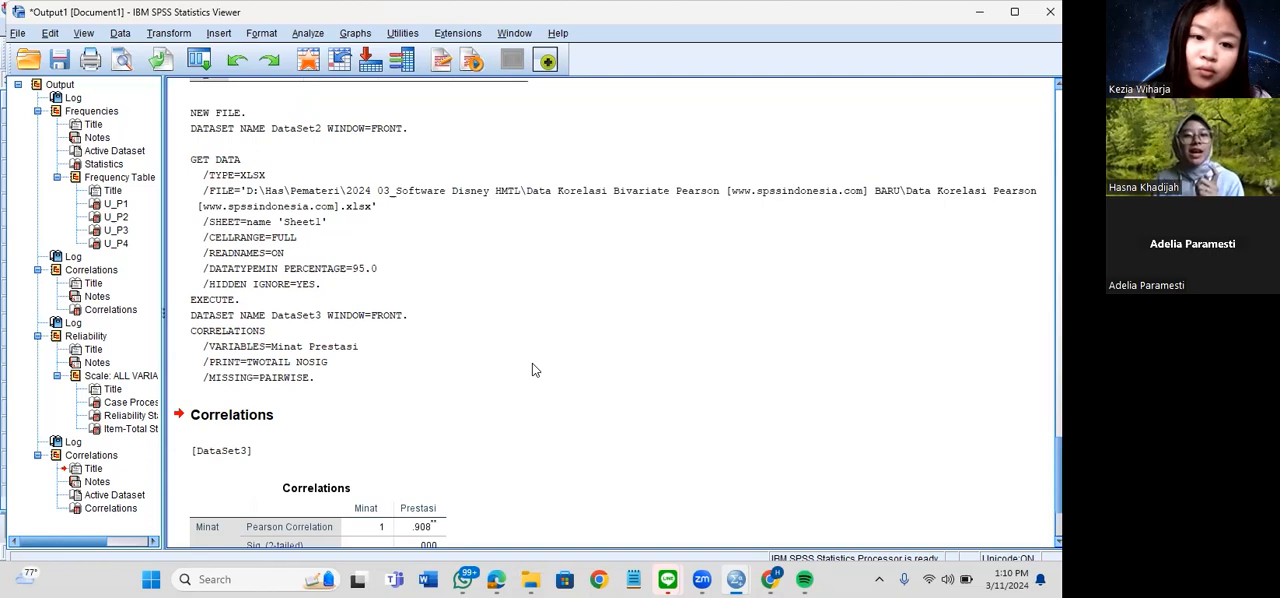
scroll(533, 370, "down", 5)
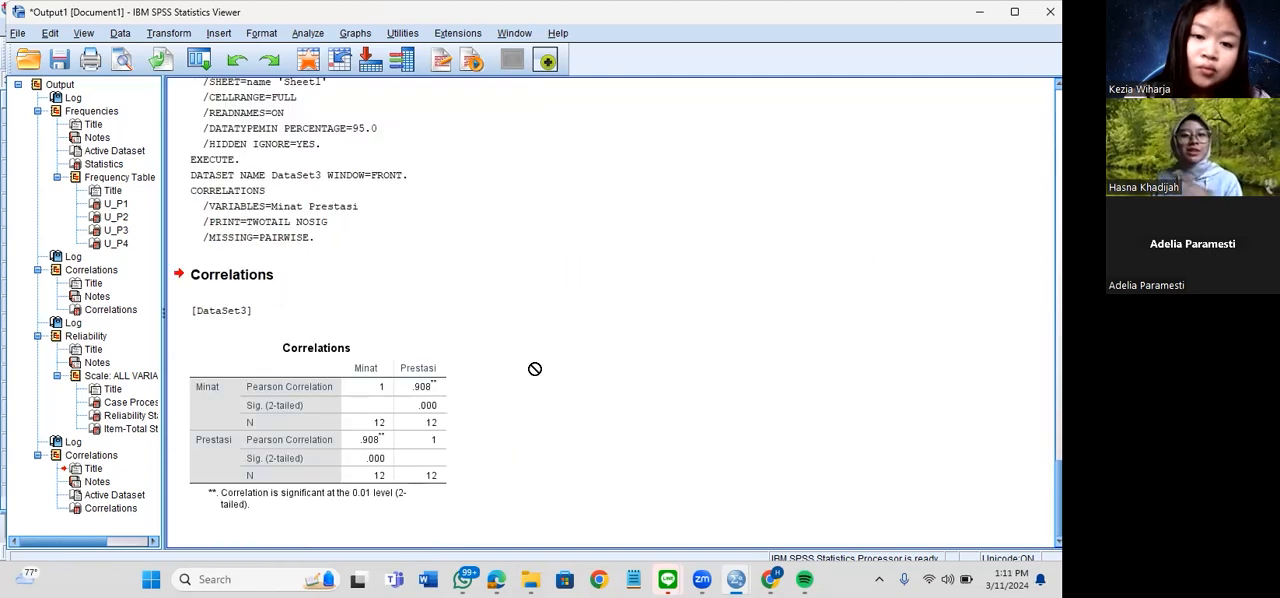
left_click(448, 189)
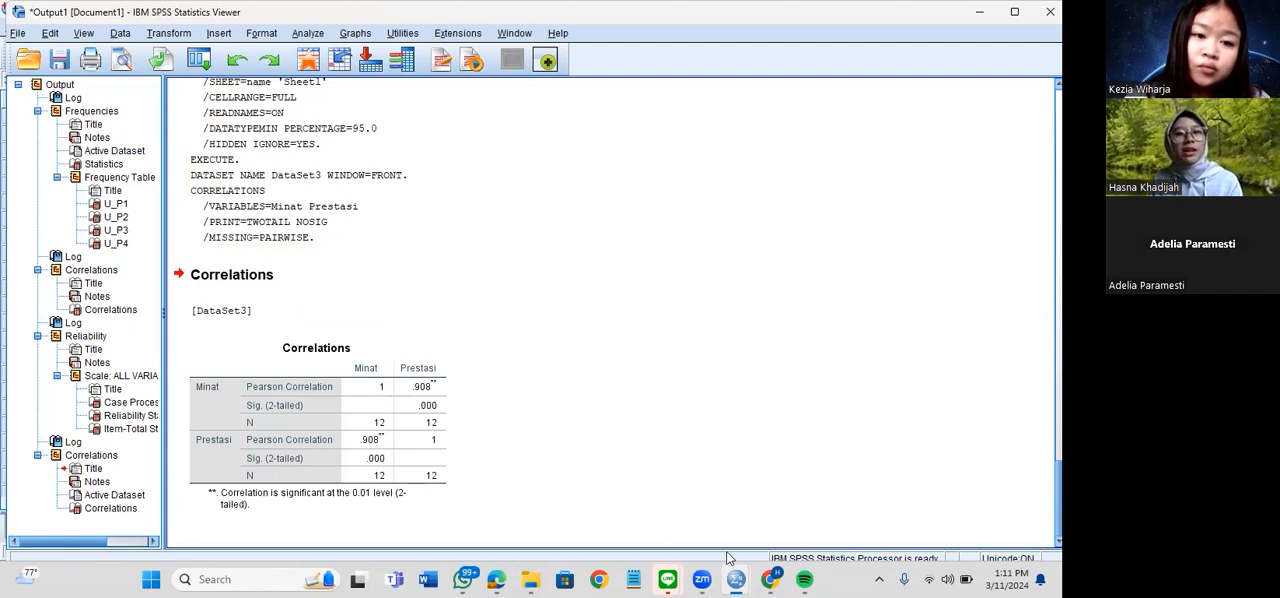
Switch to the Pearson guide in the browser and read the interpretation by Sig. (2-tailed) and by r hitung
mouse_move(738, 578)
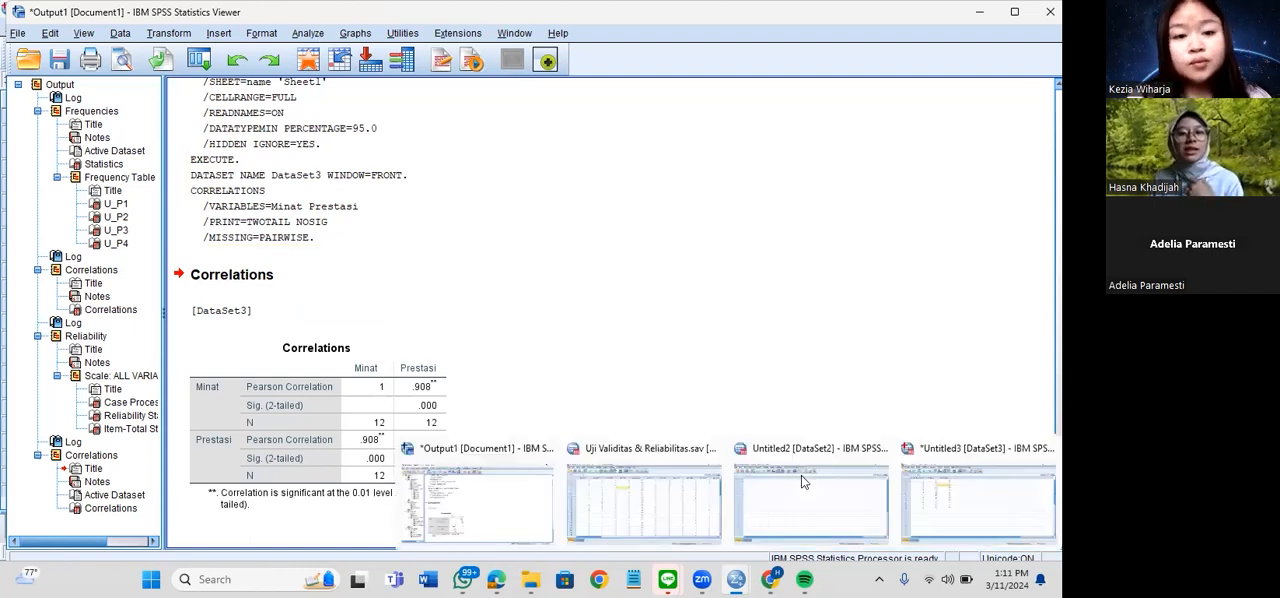
left_click(858, 495)
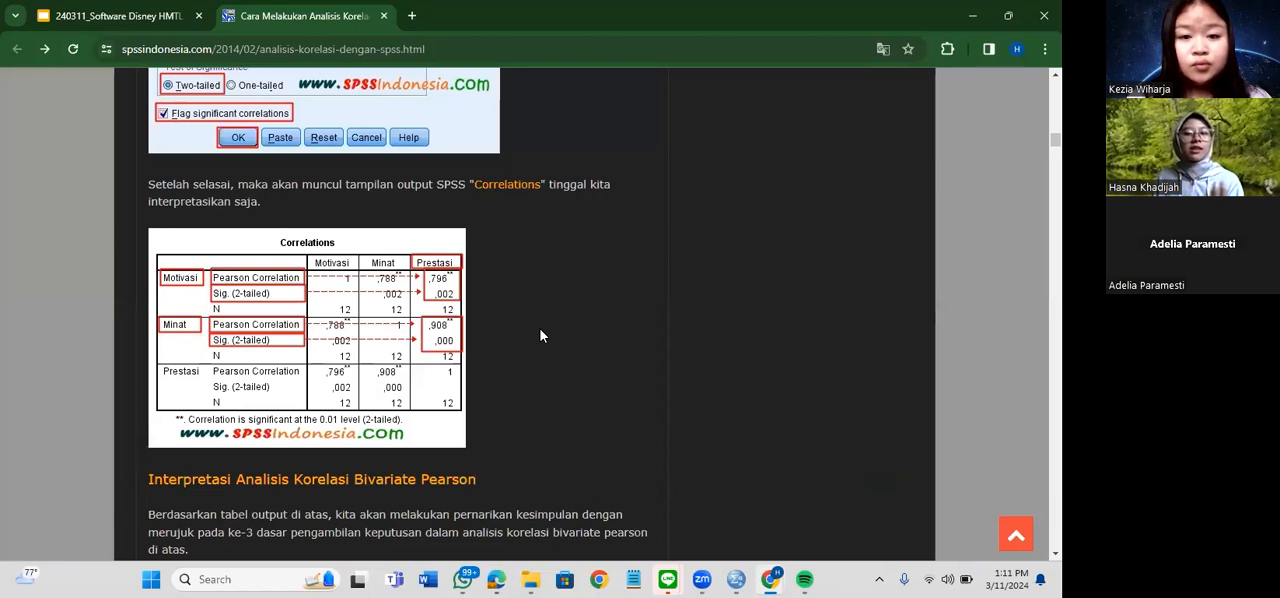
scroll(465, 295, "down", 2)
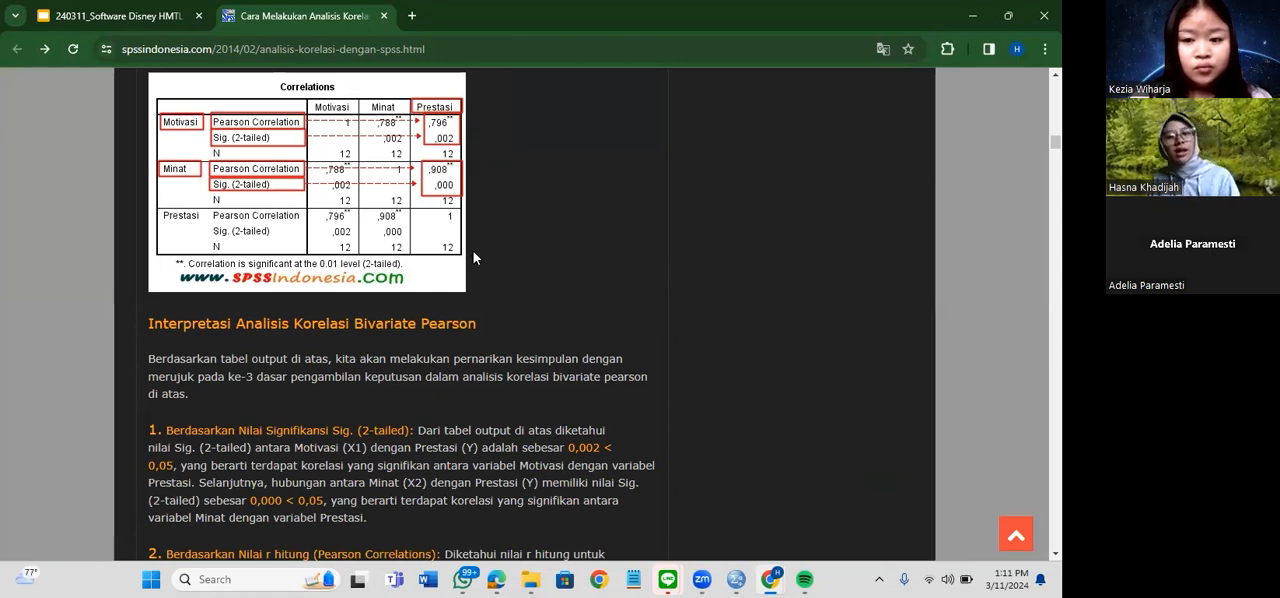
scroll(470, 258, "down", 2)
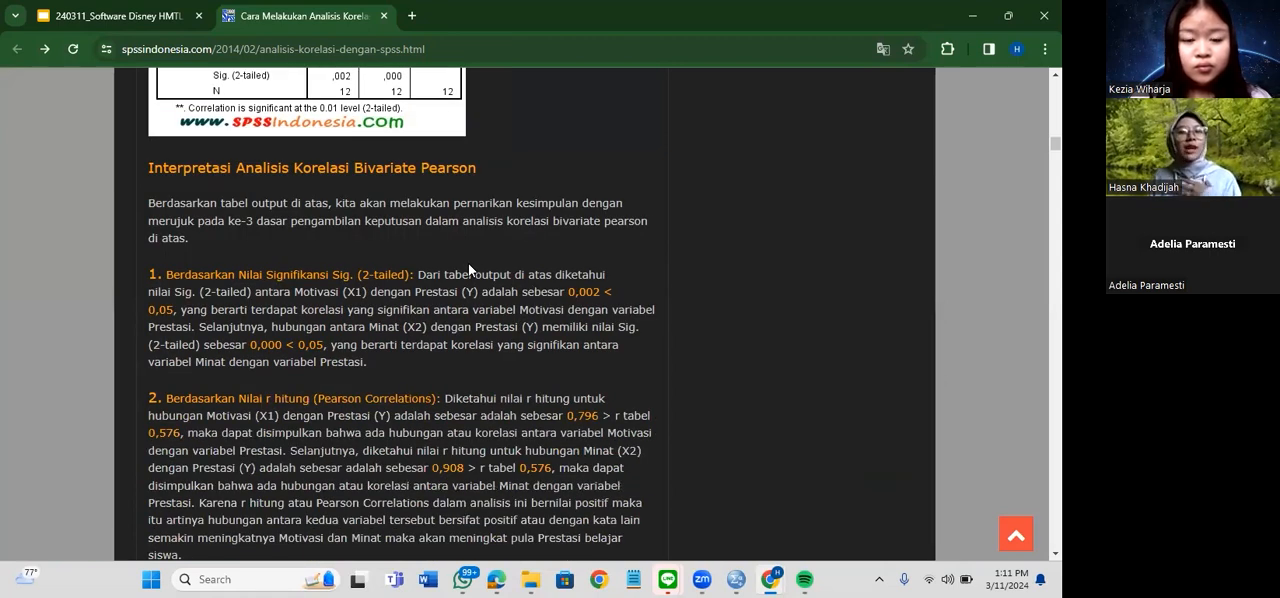
scroll(466, 268, "down", 1)
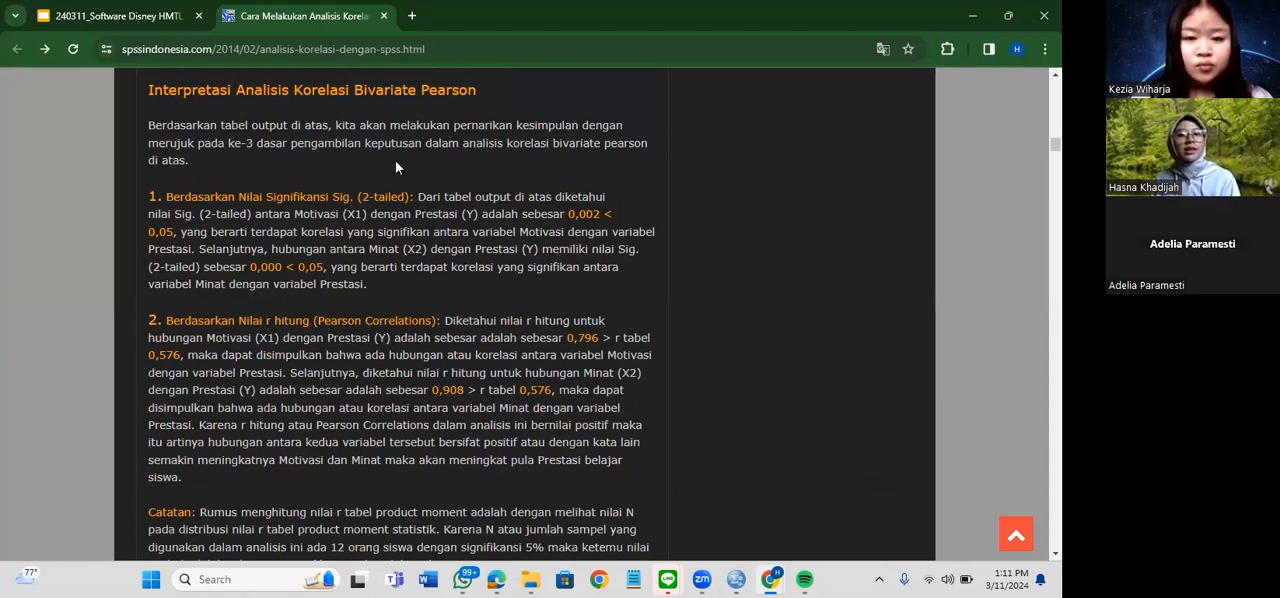
Return to the presentation's Let's Try! slide and open the linked guide for Regresi linear sederhana
mouse_move(736, 579)
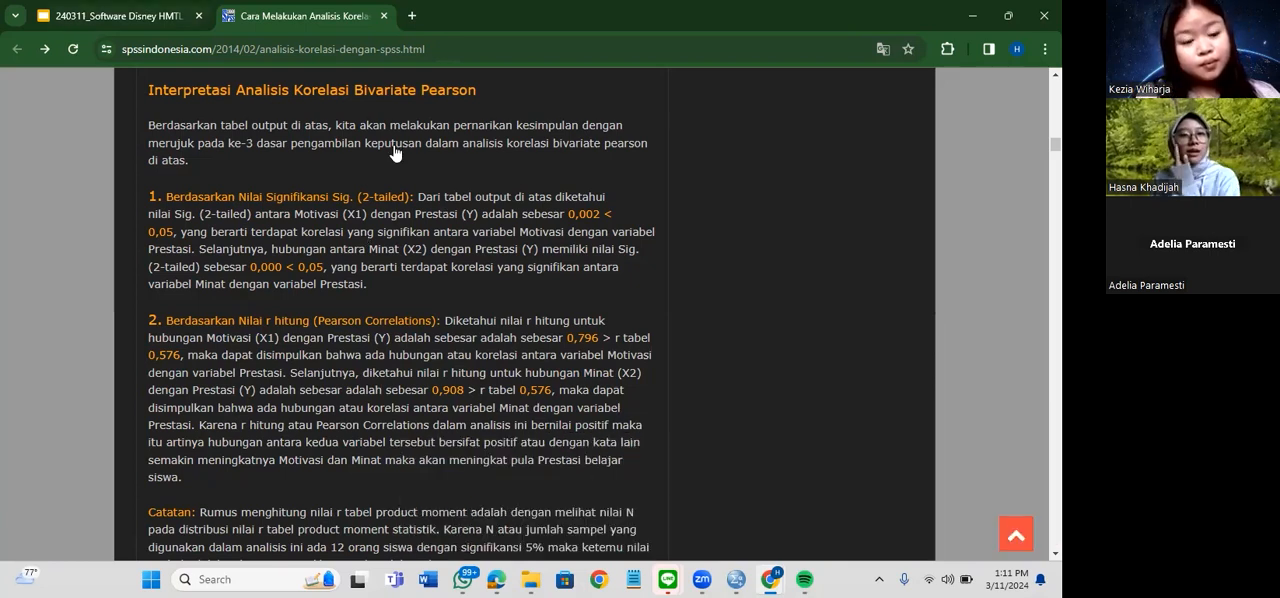
key("ctrl+shift+Tab")
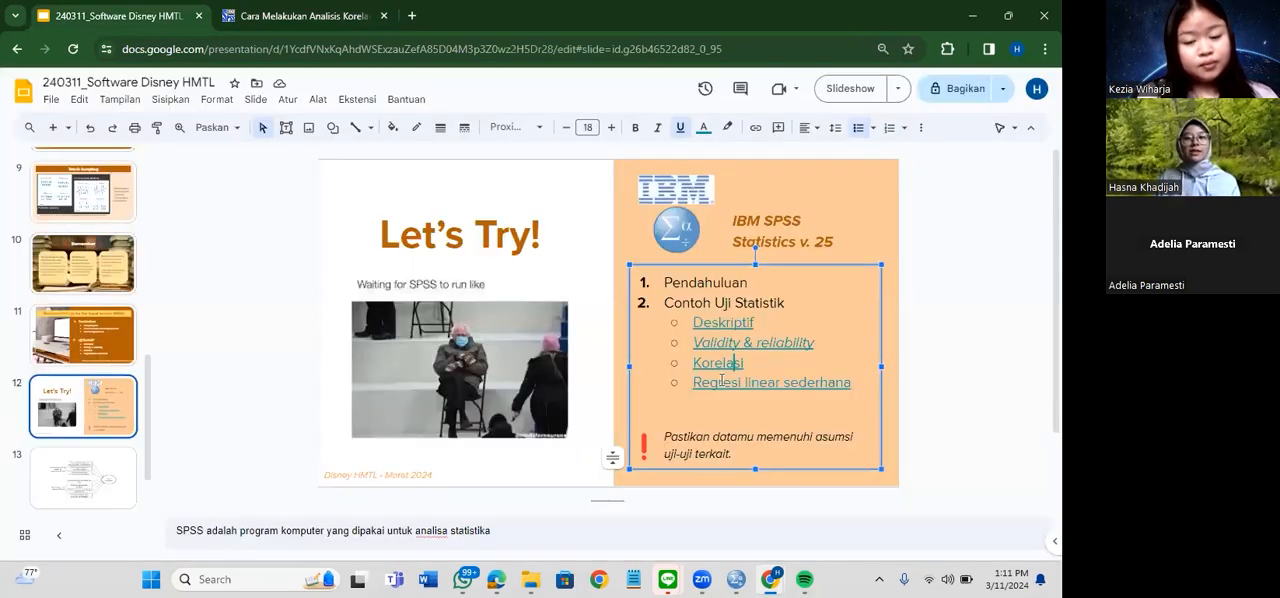
left_click(723, 382)
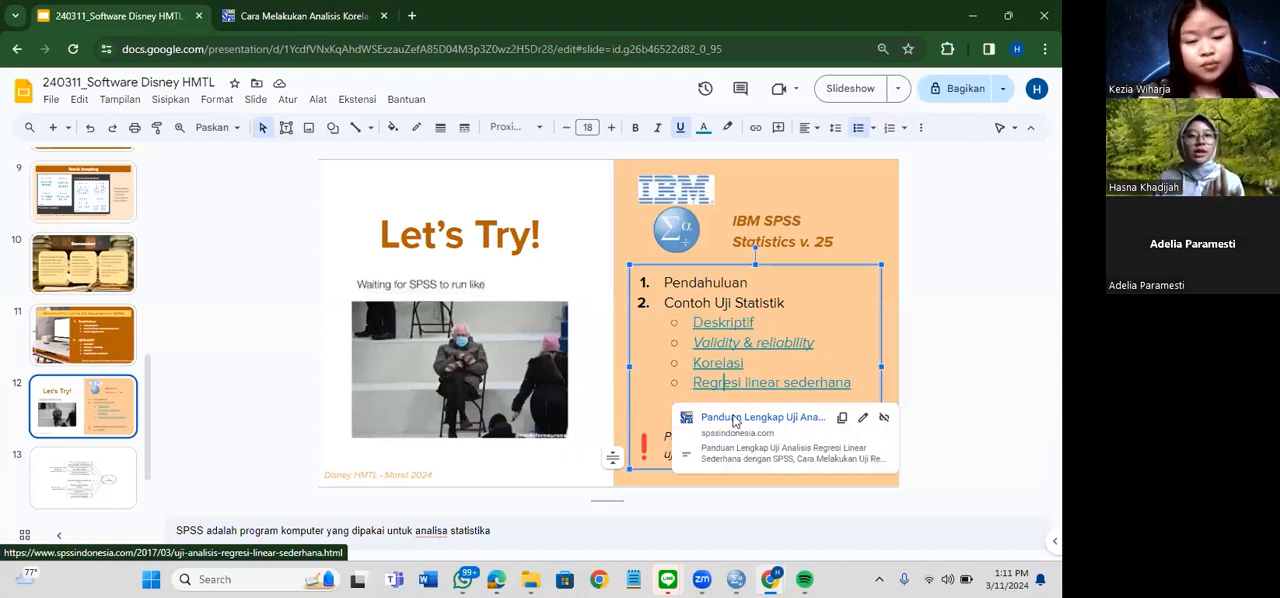
left_click(734, 421)
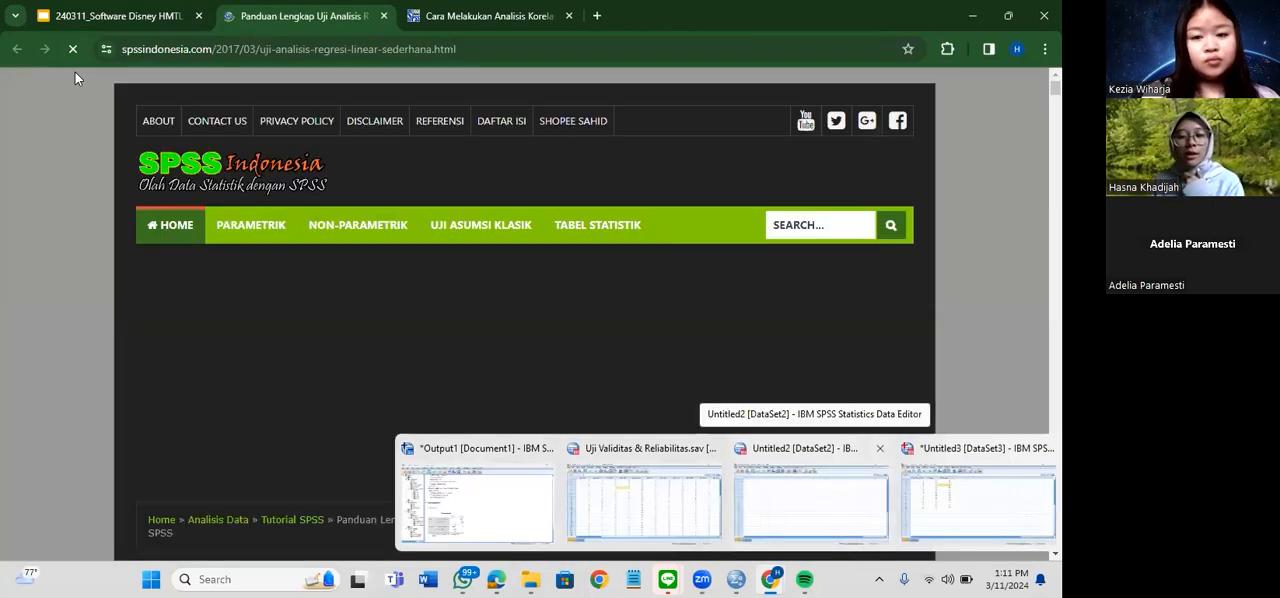
In the empty Untitled2 dataset in SPSS, open Data Regresi Linear Sederhana.xlsx for Excel import from the DATA Regresi Linear Sederhana BARU folder
left_click(835, 489)
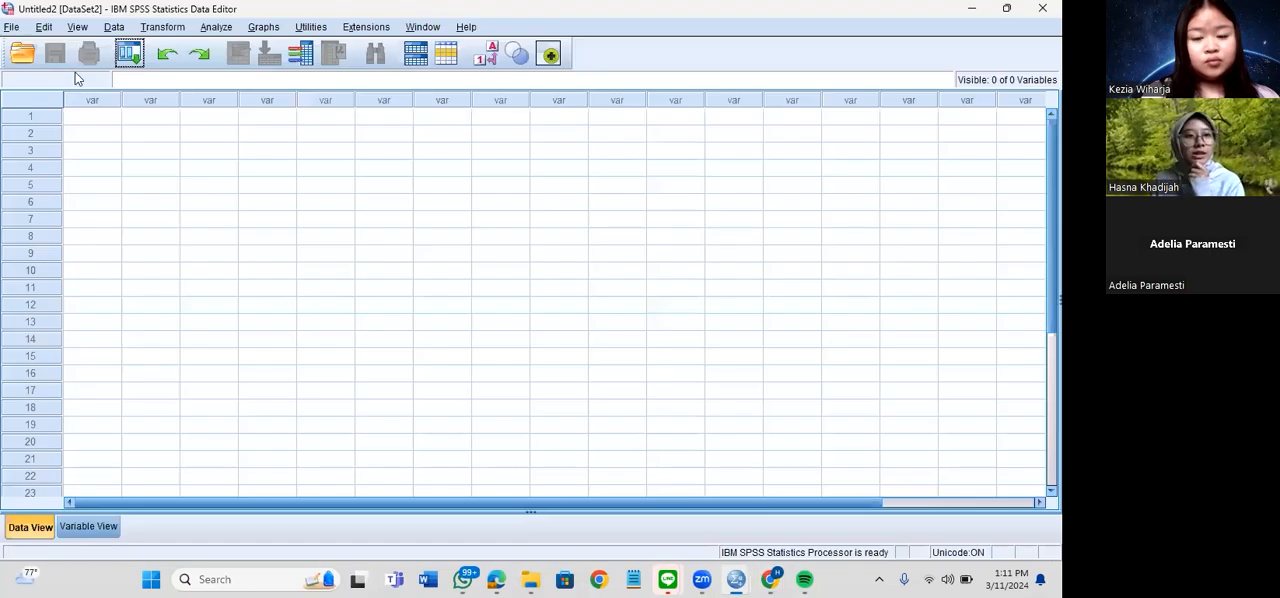
left_click(14, 27)
mouse_move(71, 88)
left_click(256, 106)
left_click(305, 163)
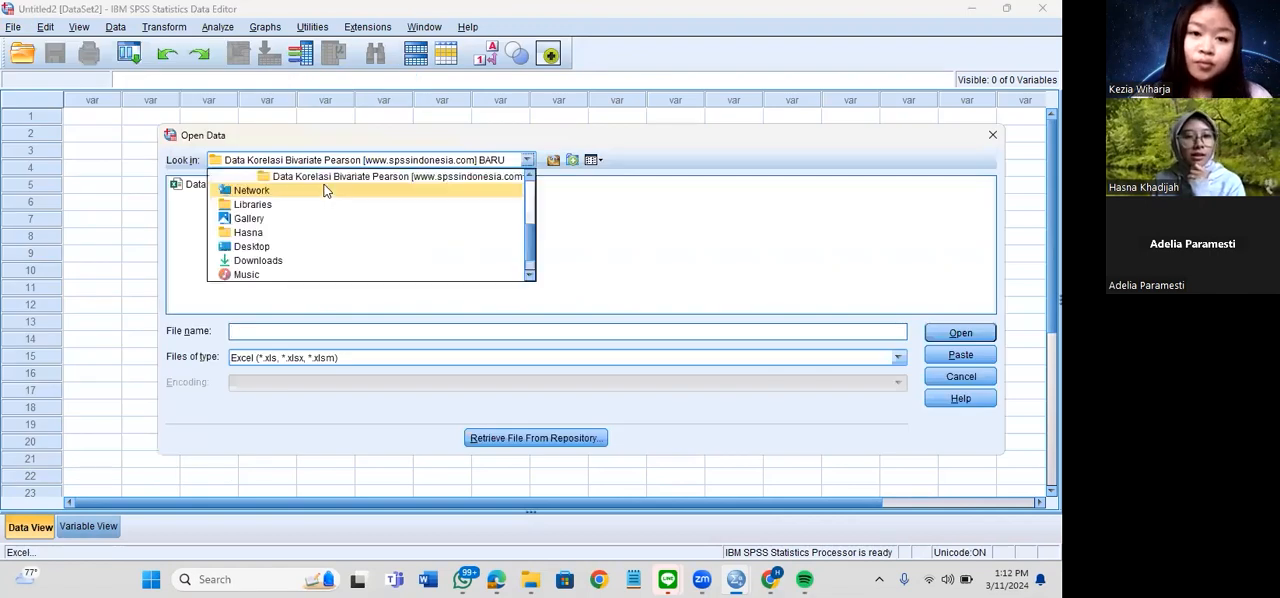
scroll(250, 200, "up", 2)
left_click(251, 203)
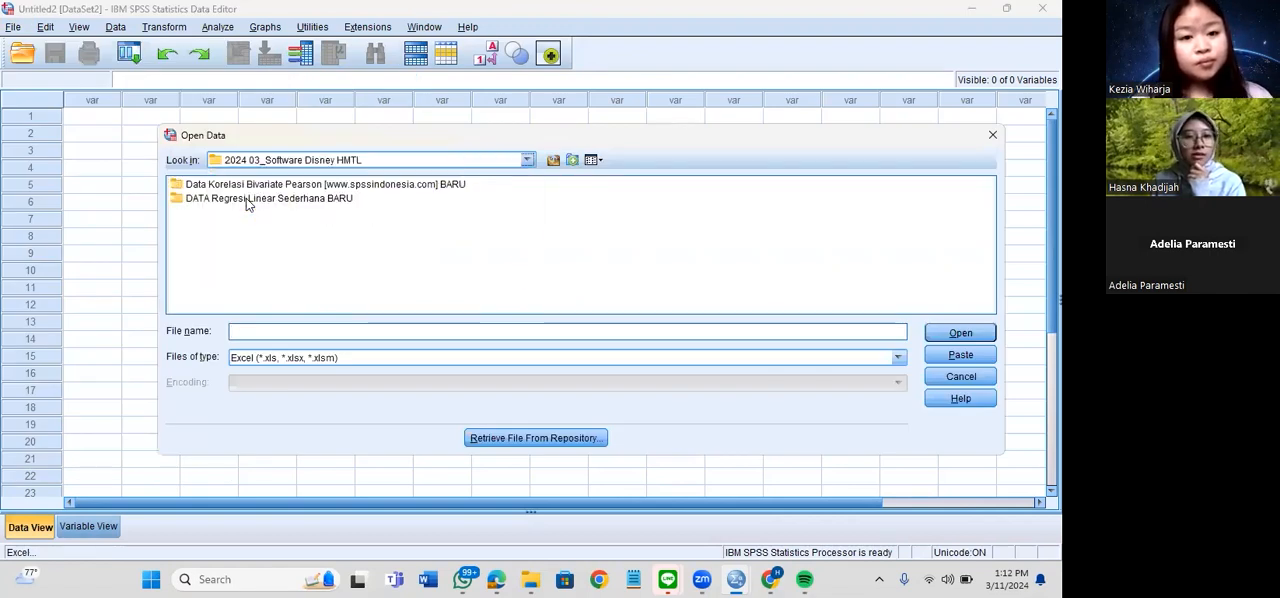
double_click(253, 197)
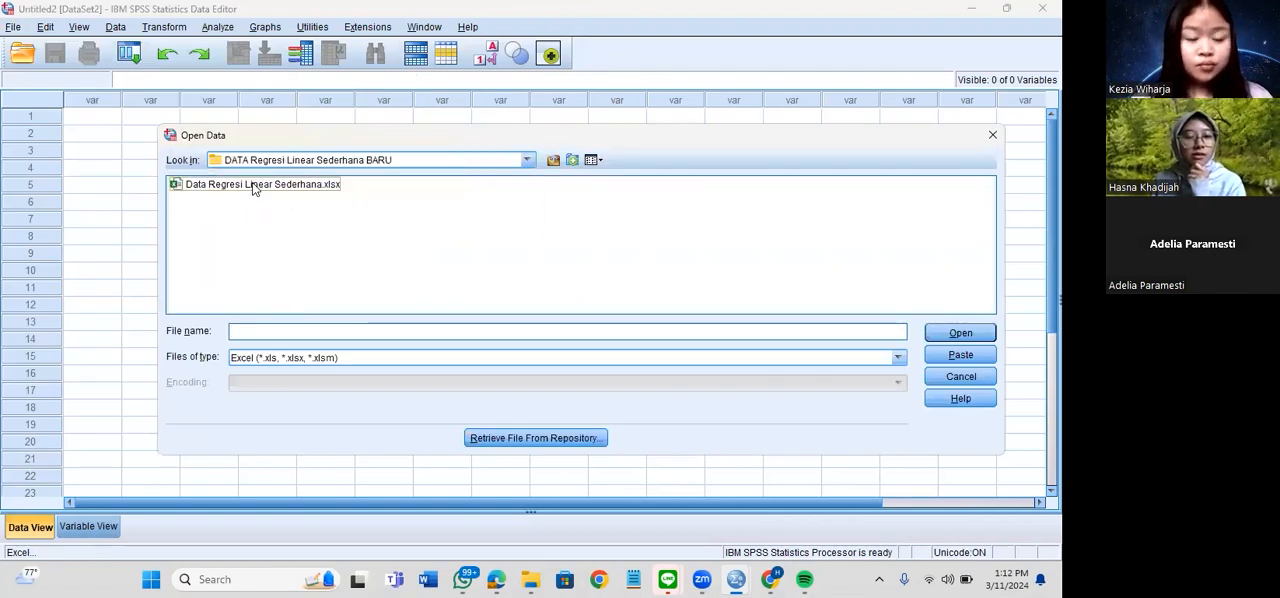
left_click(950, 335)
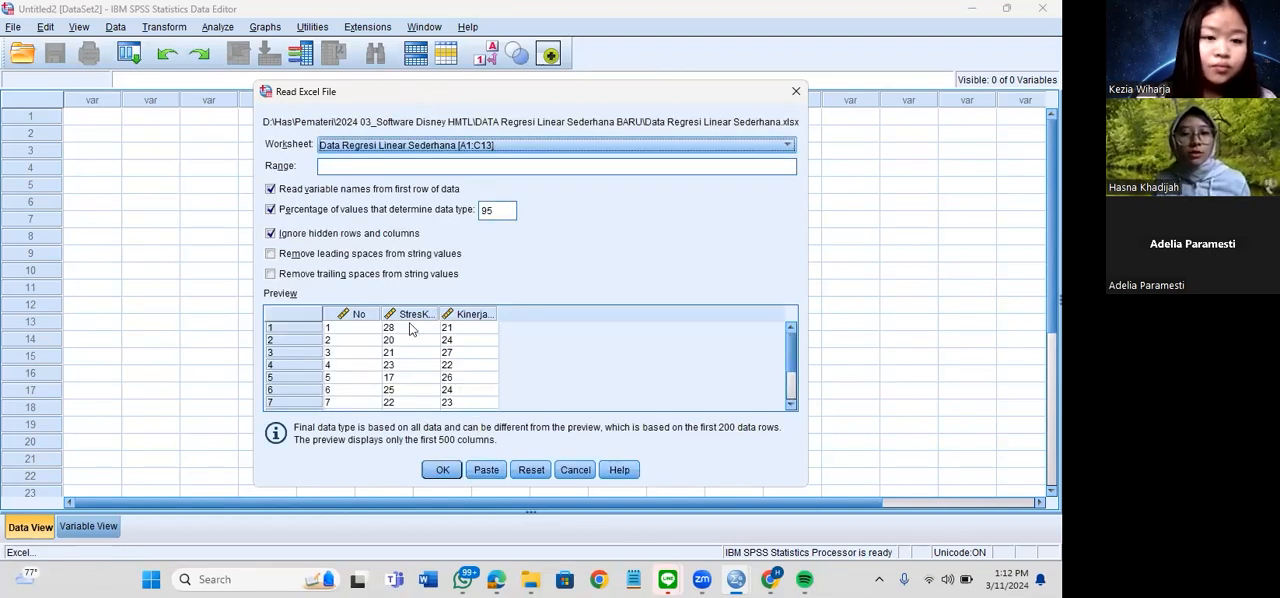
Import the Data Regresi Linear Sederhana [A1:C13] worksheet with variable names from the first row and review the imported variables' definitions
left_click(443, 471)
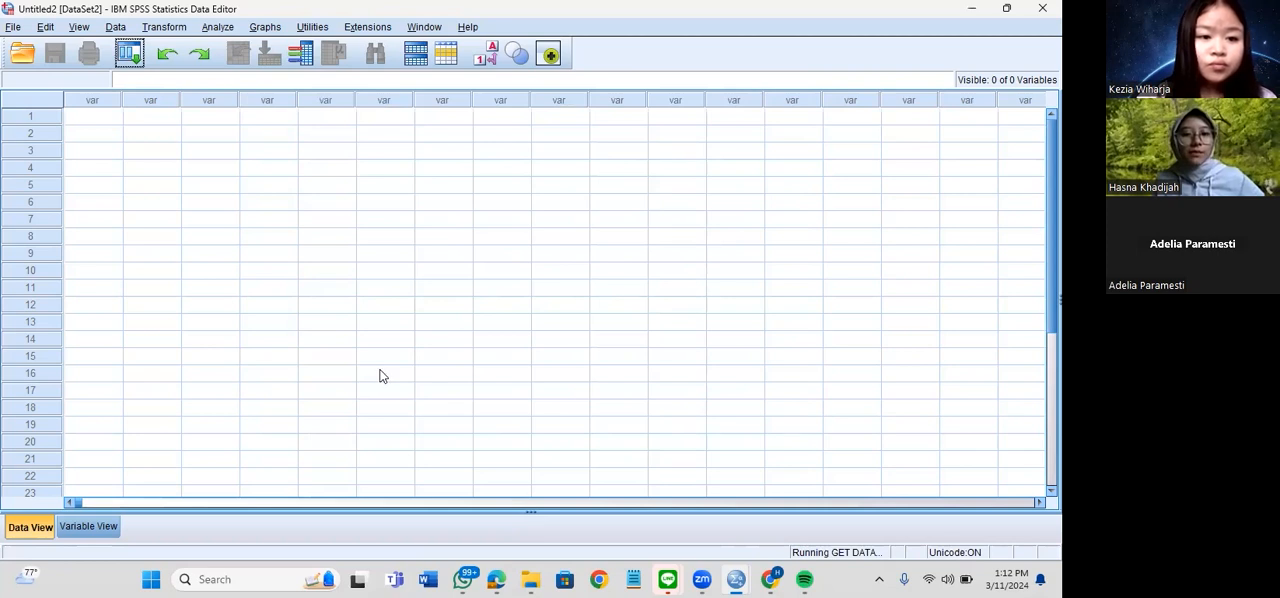
key("alt+Tab")
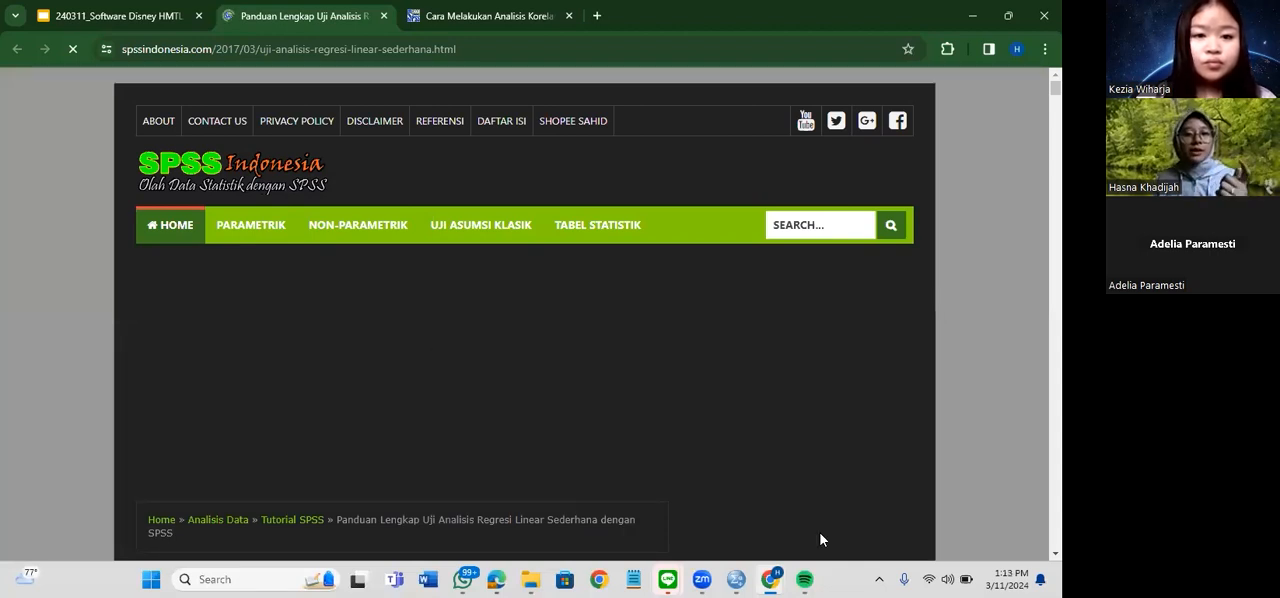
left_click(478, 30)
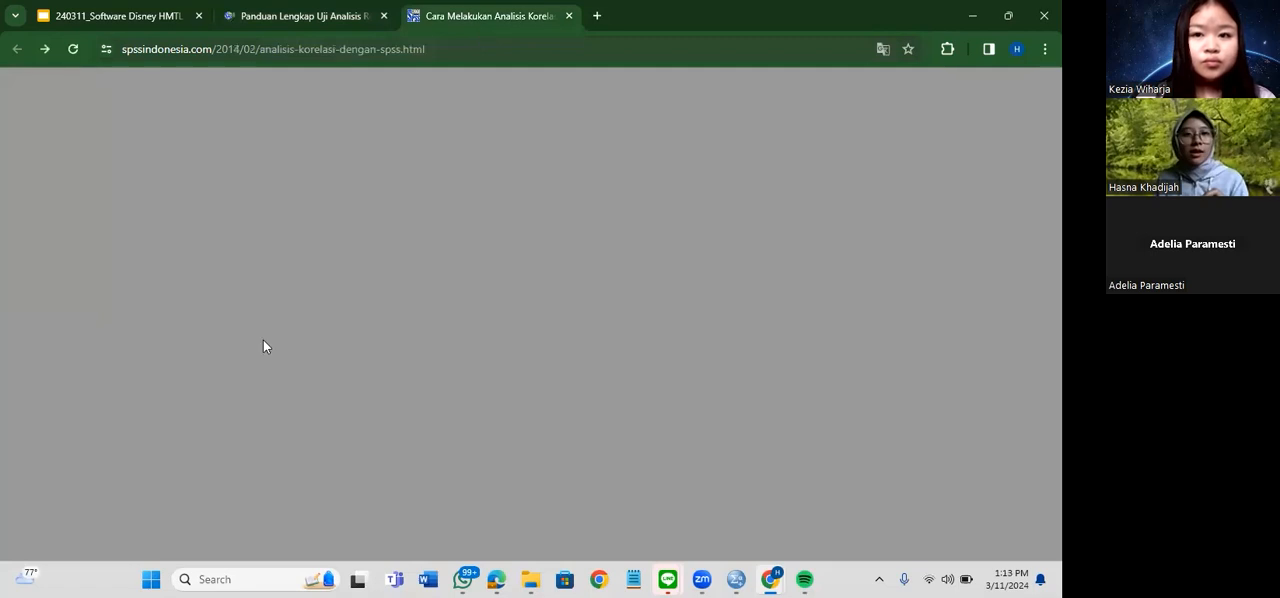
key("alt+Tab")
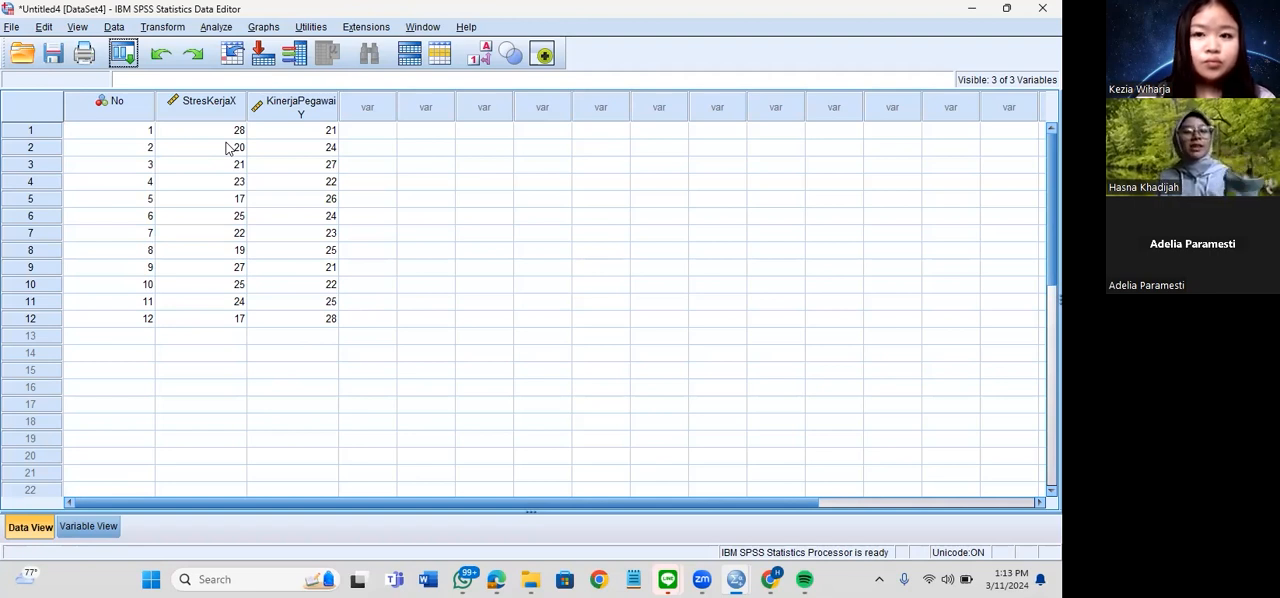
left_click(213, 107)
left_click(190, 370)
left_click(90, 527)
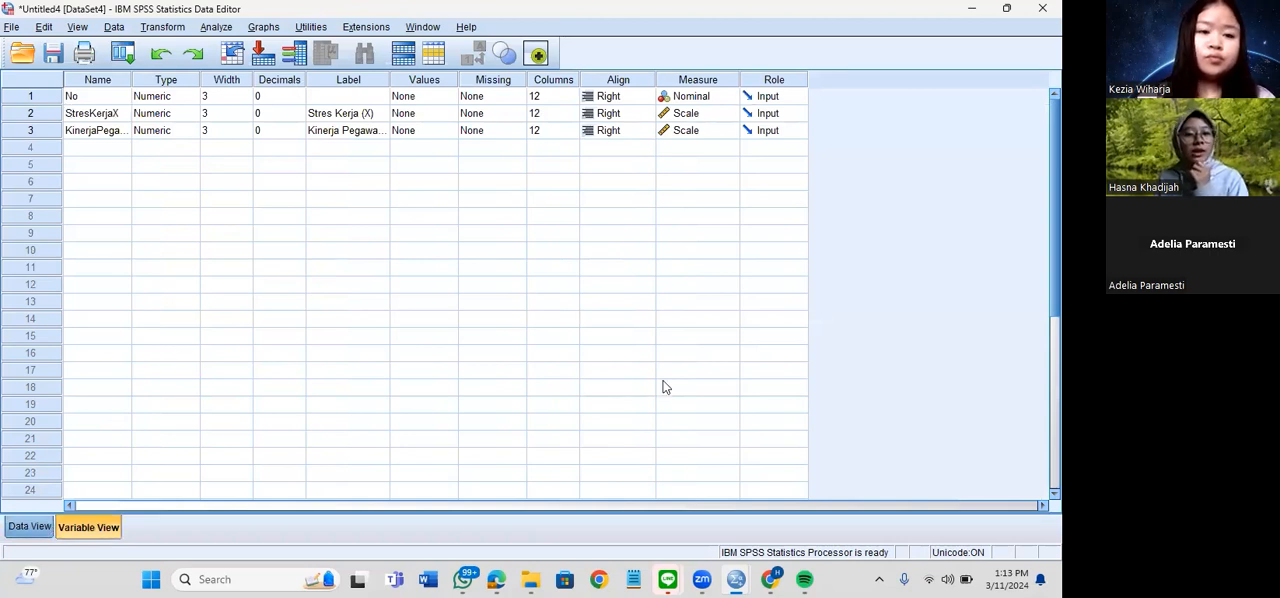
Switch to the simple linear regression guide in the browser and read its requirements, example case, sample data and research notes
mouse_move(771, 579)
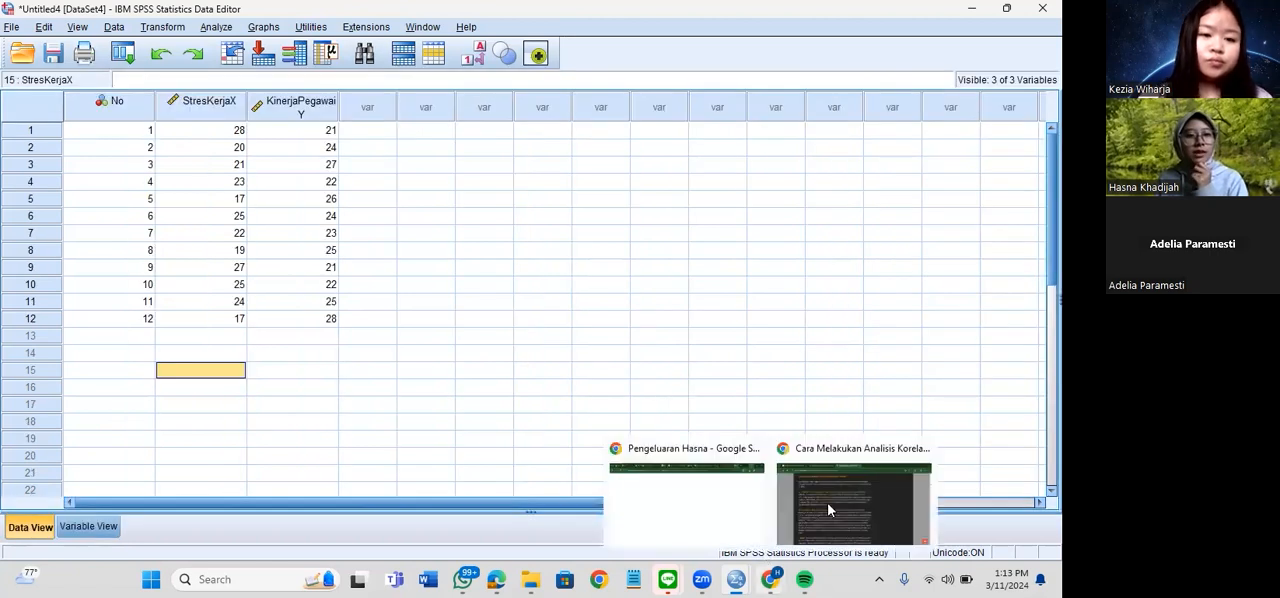
left_click(290, 32)
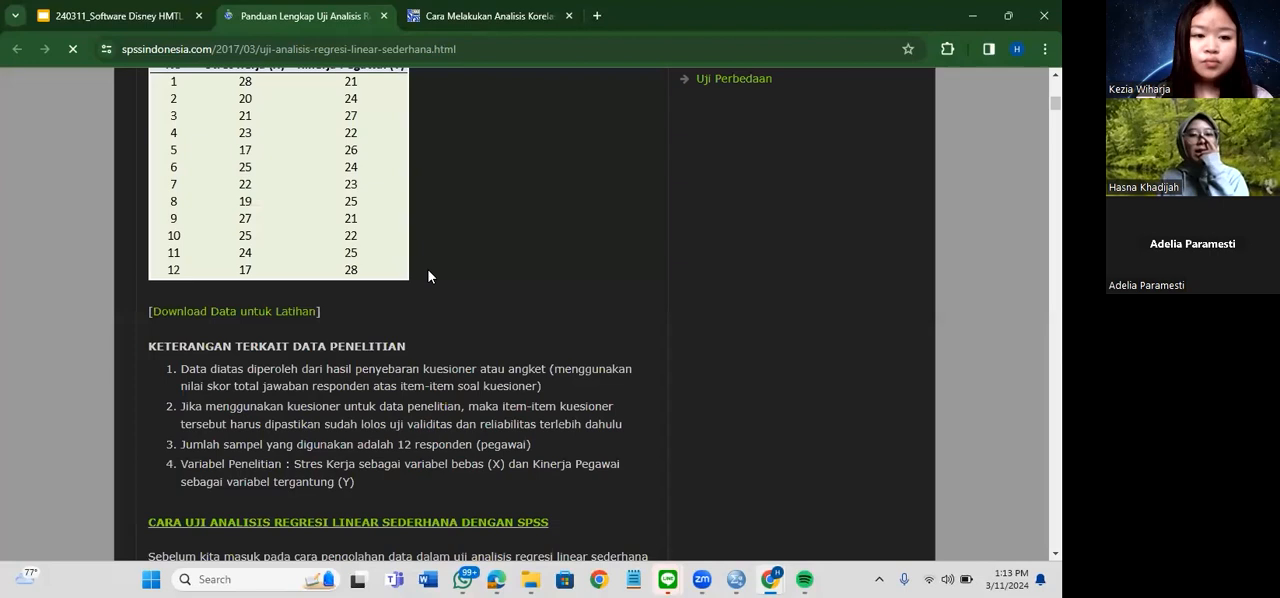
scroll(428, 277, "up", 5)
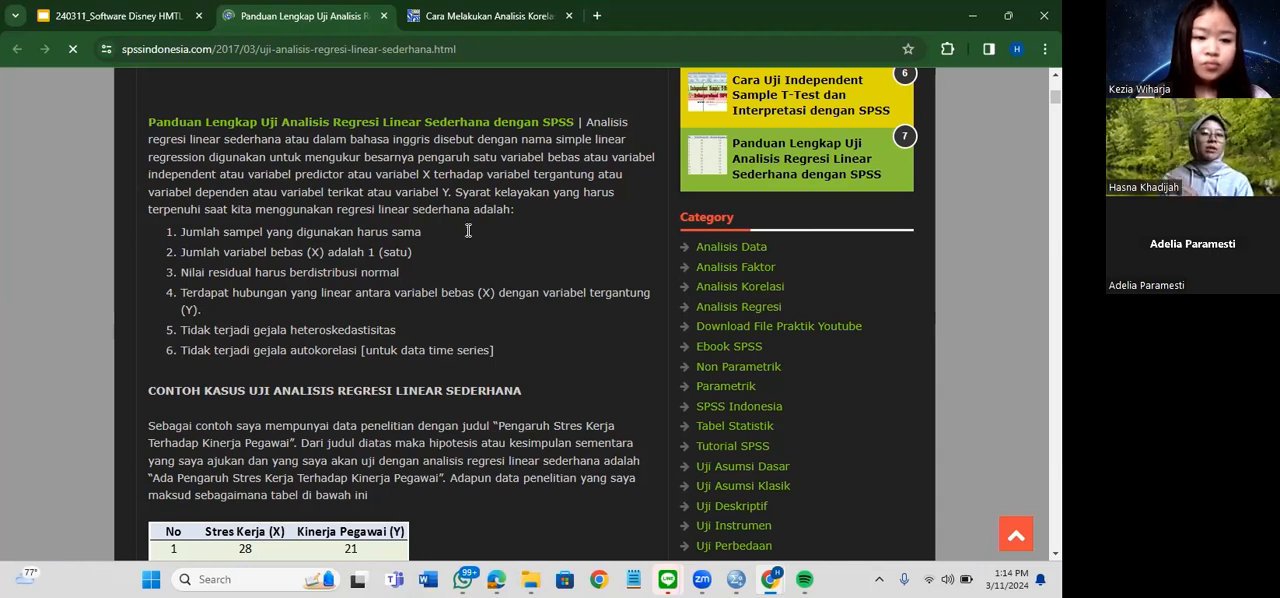
scroll(468, 231, "down", 3)
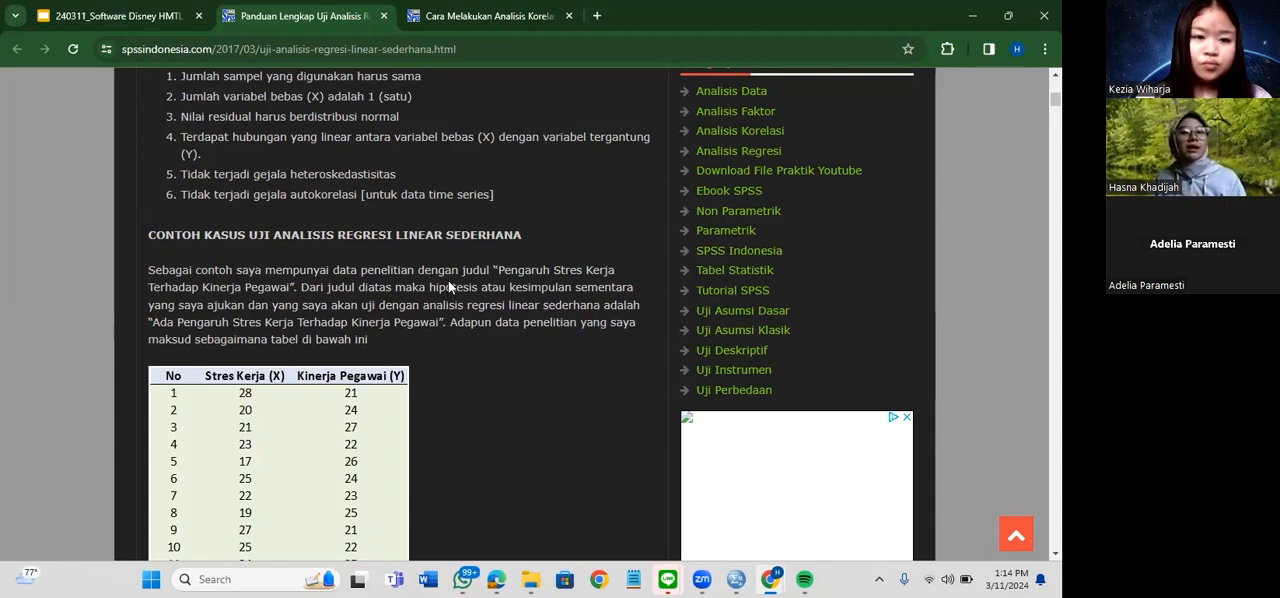
scroll(451, 277, "down", 2)
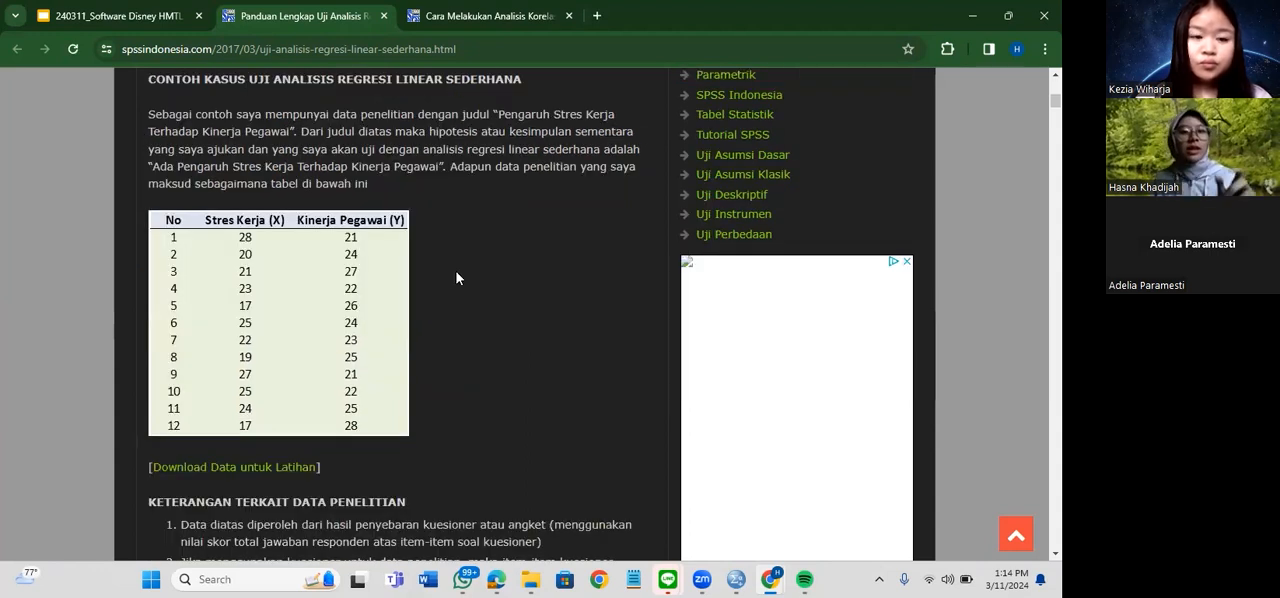
scroll(456, 271, "down", 2)
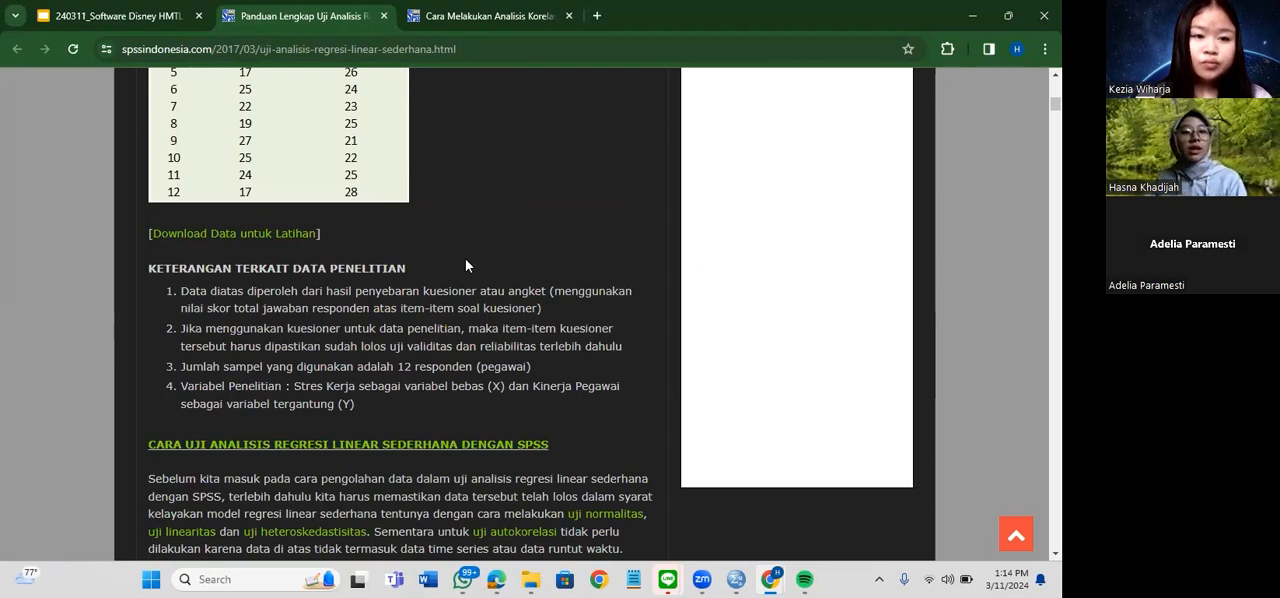
scroll(465, 258, "down", 3)
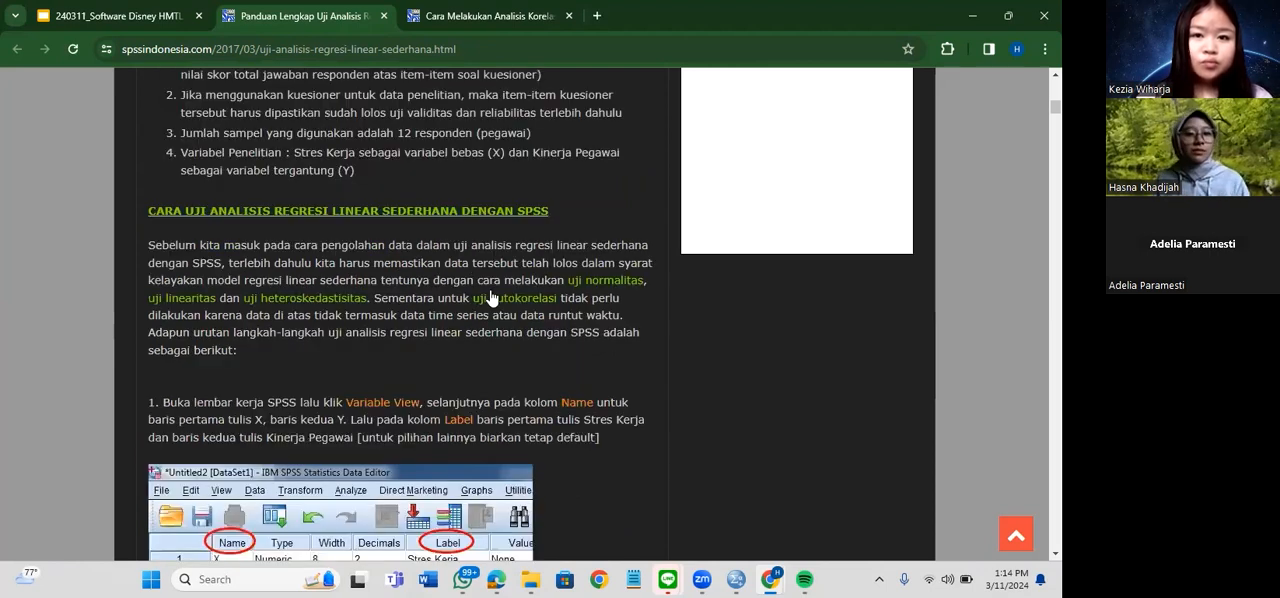
Read the guide's procedure for defining variables, choosing Linear regression and filling in the dependent, independent and method settings
scroll(380, 320, "down", 2)
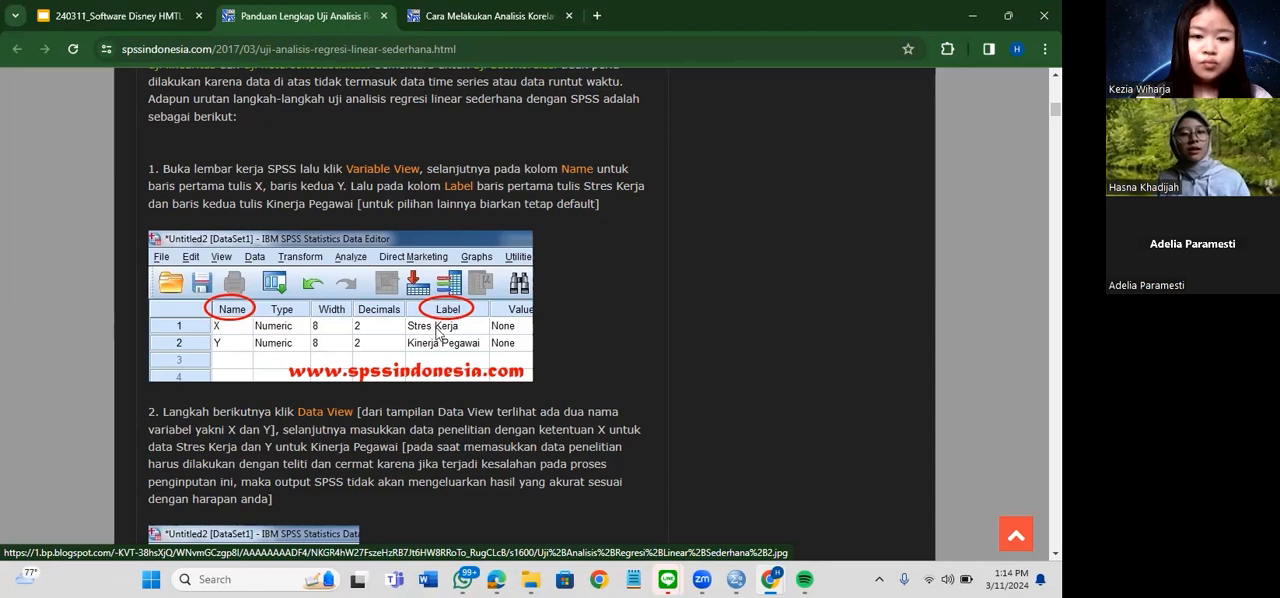
scroll(436, 332, "down", 3)
scroll(366, 243, "down", 5)
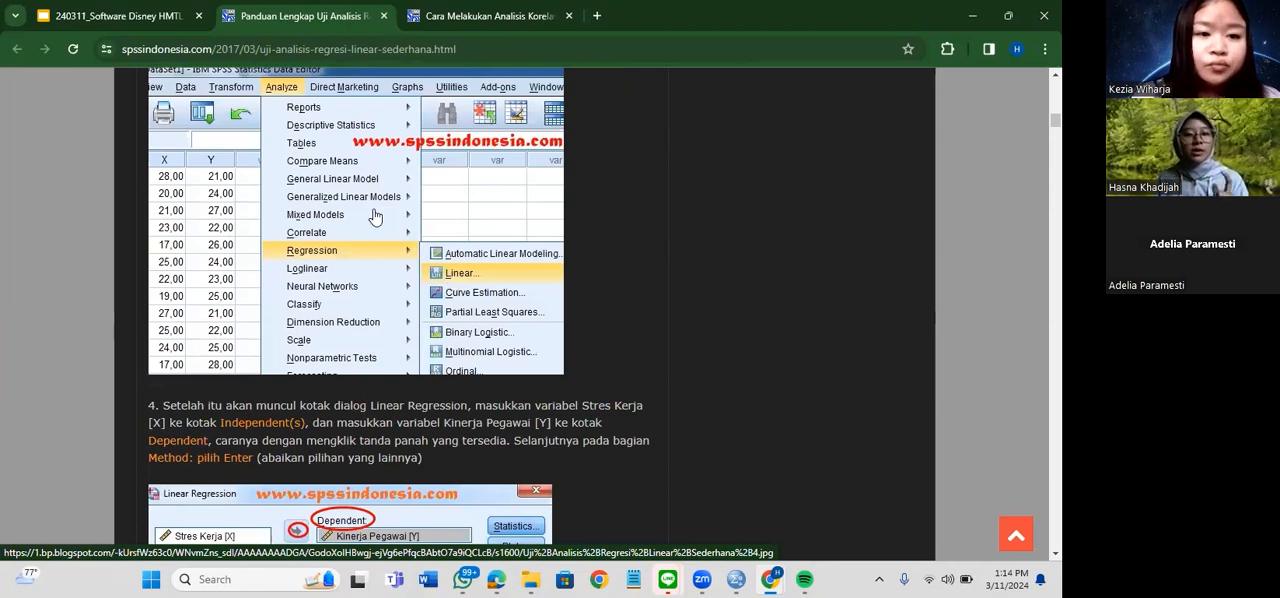
scroll(372, 212, "down", 3)
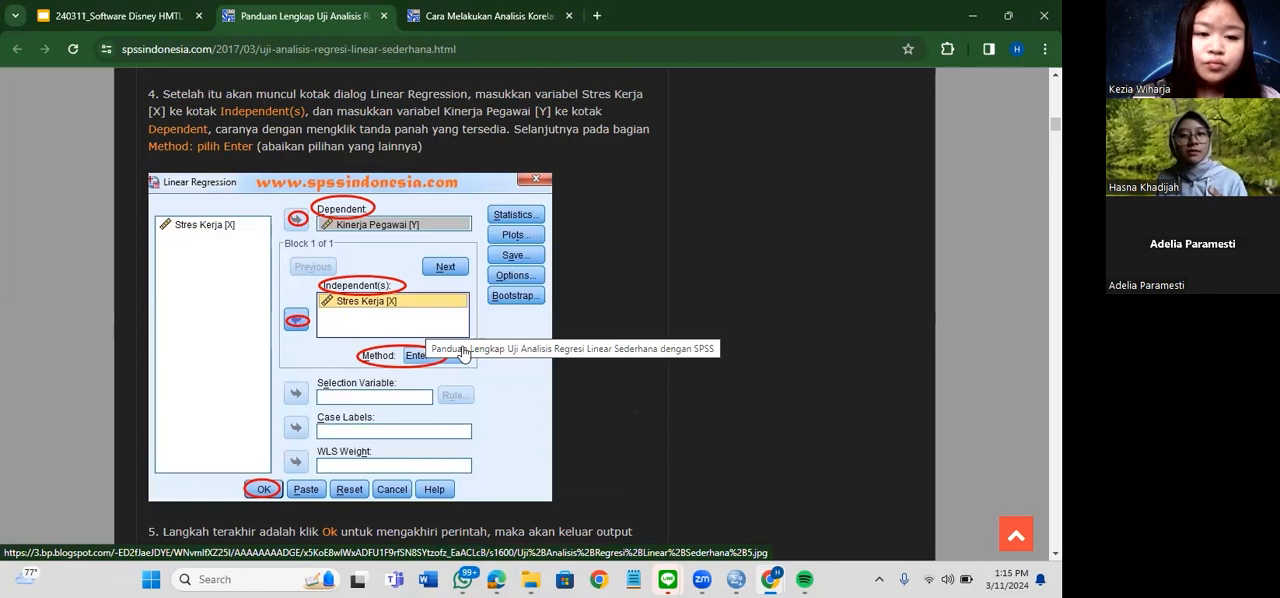
scroll(440, 340, "down", 2)
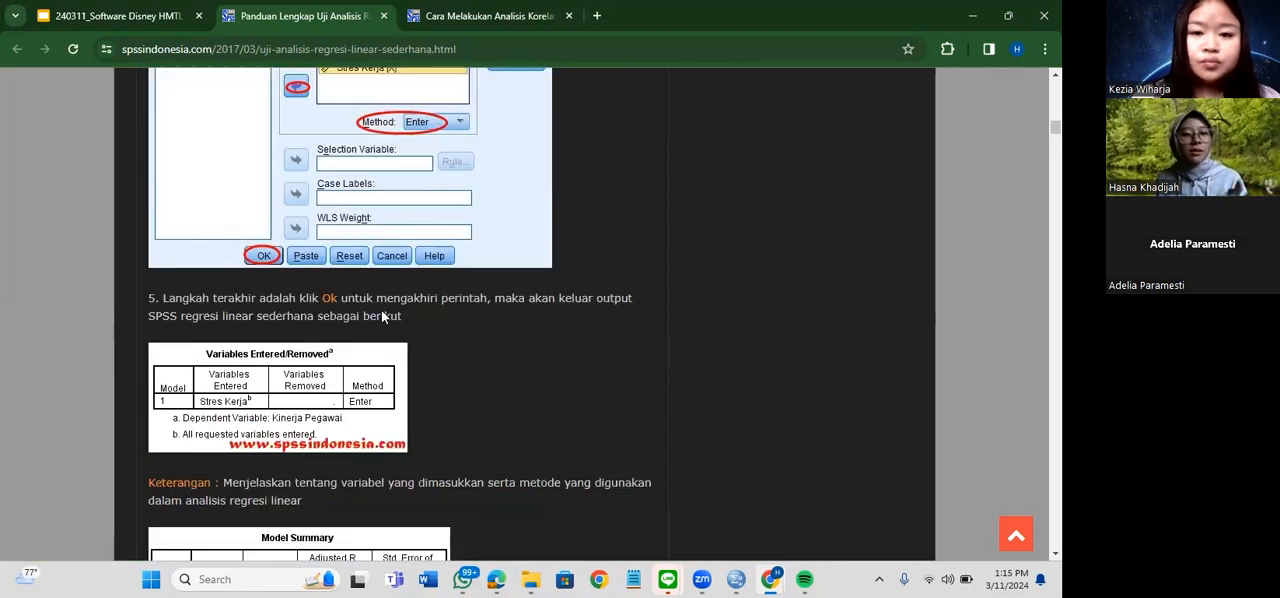
scroll(641, 452, "up", 1)
Switch to the Untitled4 dataset in SPSS and open the Linear Regression dialog
mouse_move(736, 579)
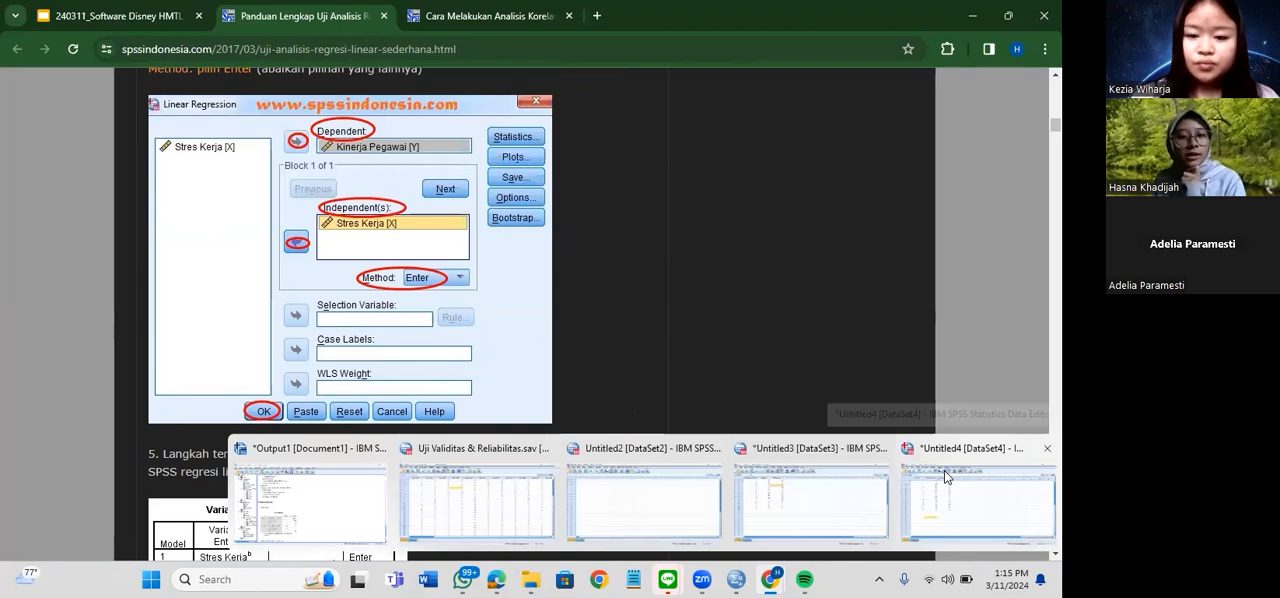
left_click(945, 477)
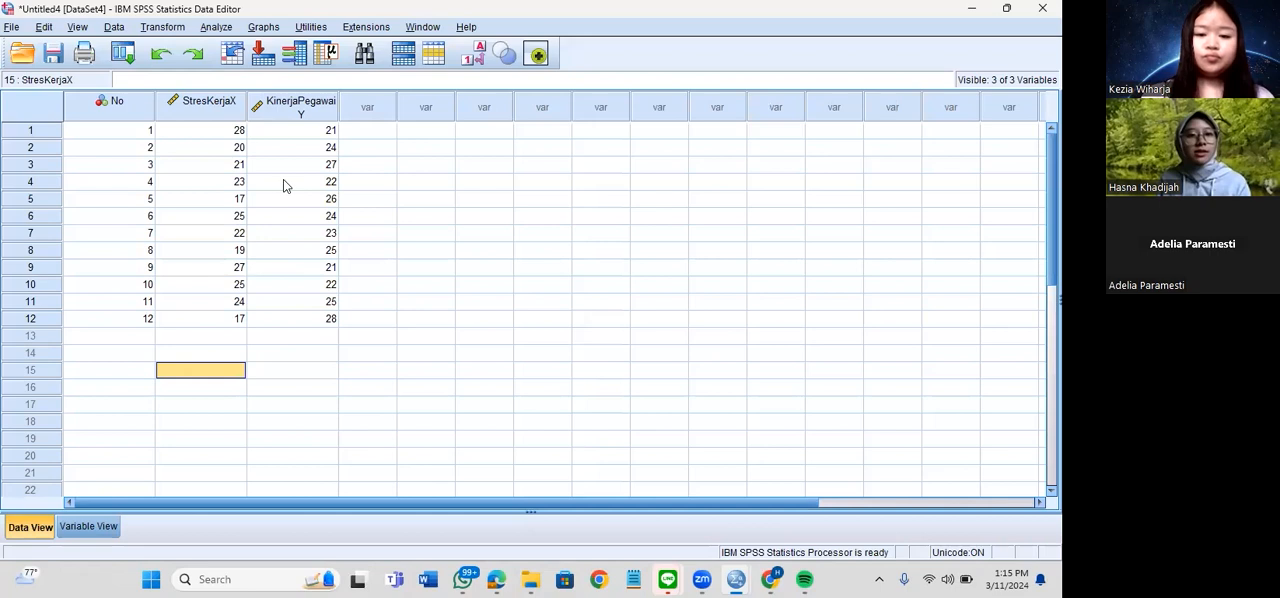
left_click(216, 27)
mouse_move(290, 211)
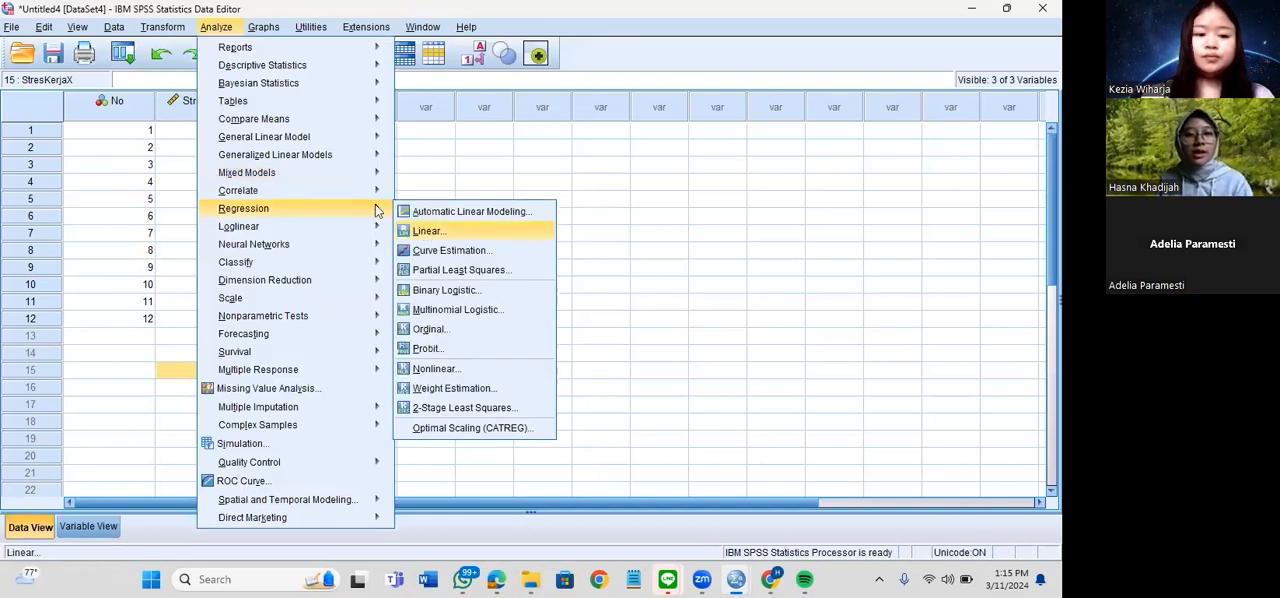
left_click(427, 232)
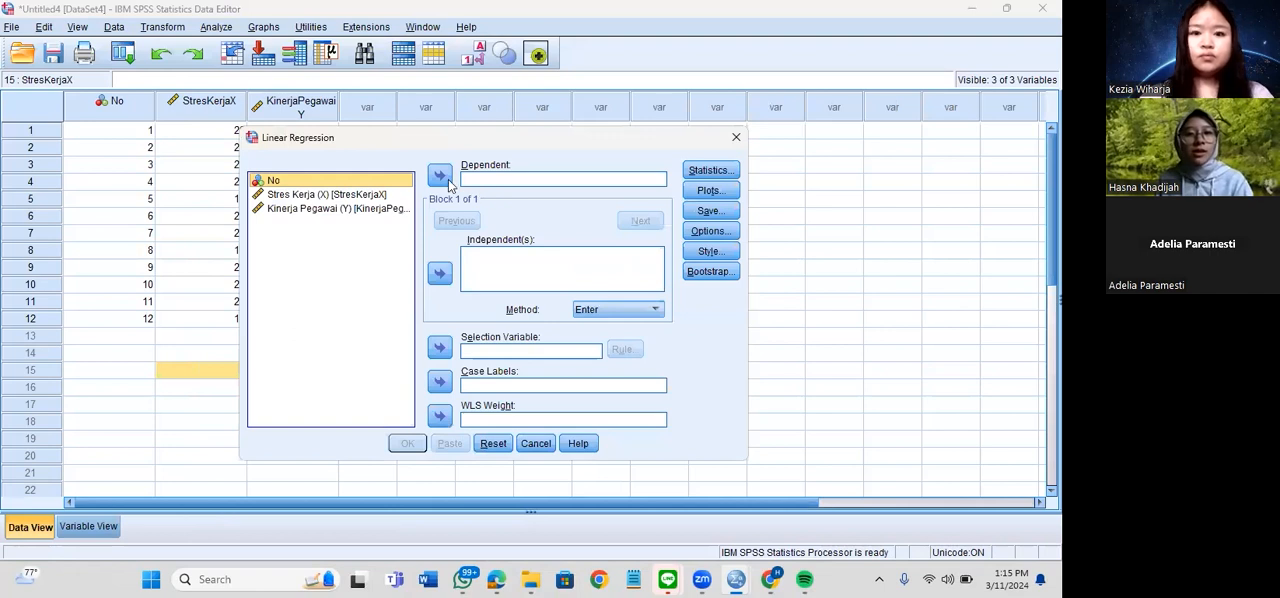
key("Down")
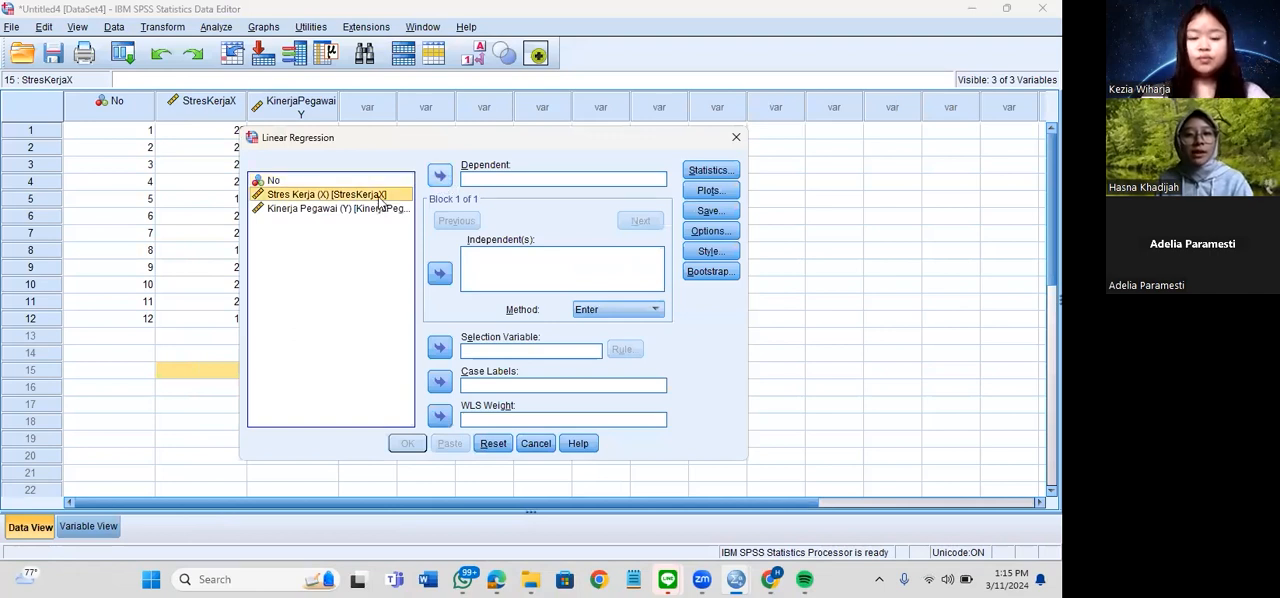
left_click(442, 180)
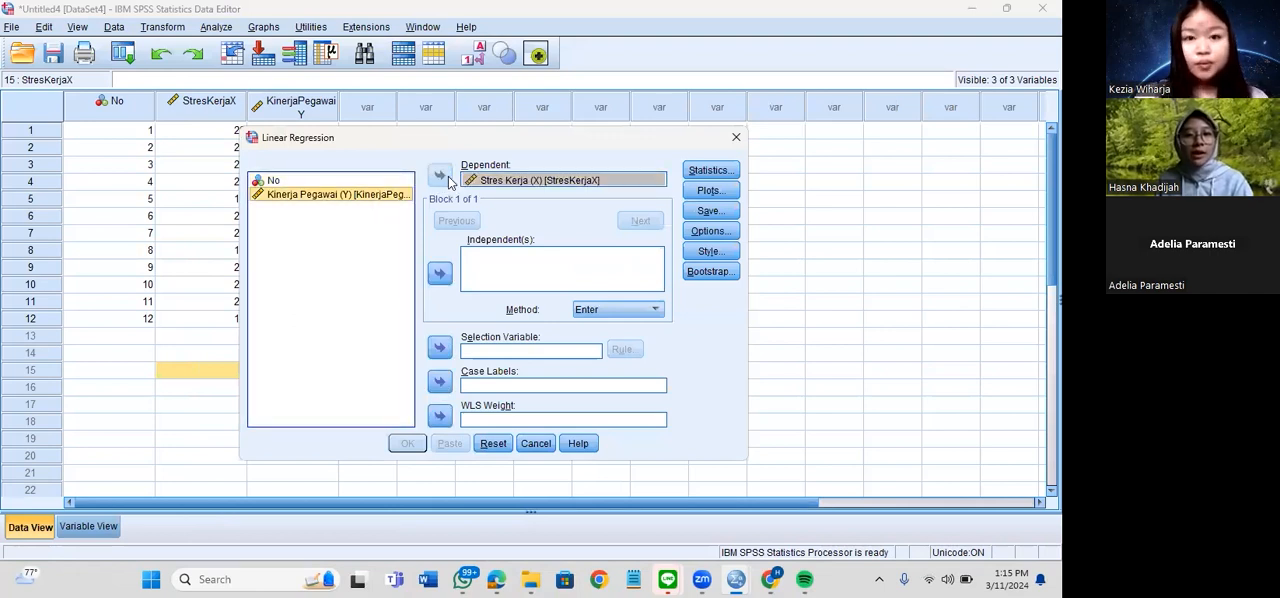
left_click(381, 196)
left_click(440, 176)
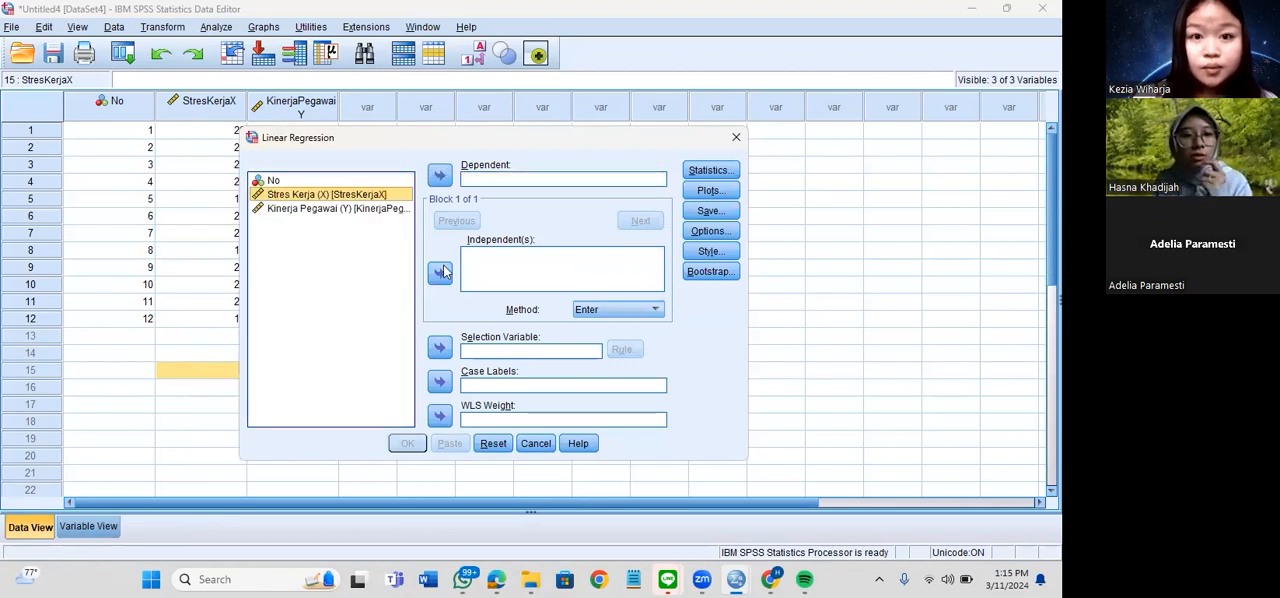
Assign Stres Kerja (X) as the independent variable and Kinerja Pegawai (Y) as the dependent variable
left_click(440, 273)
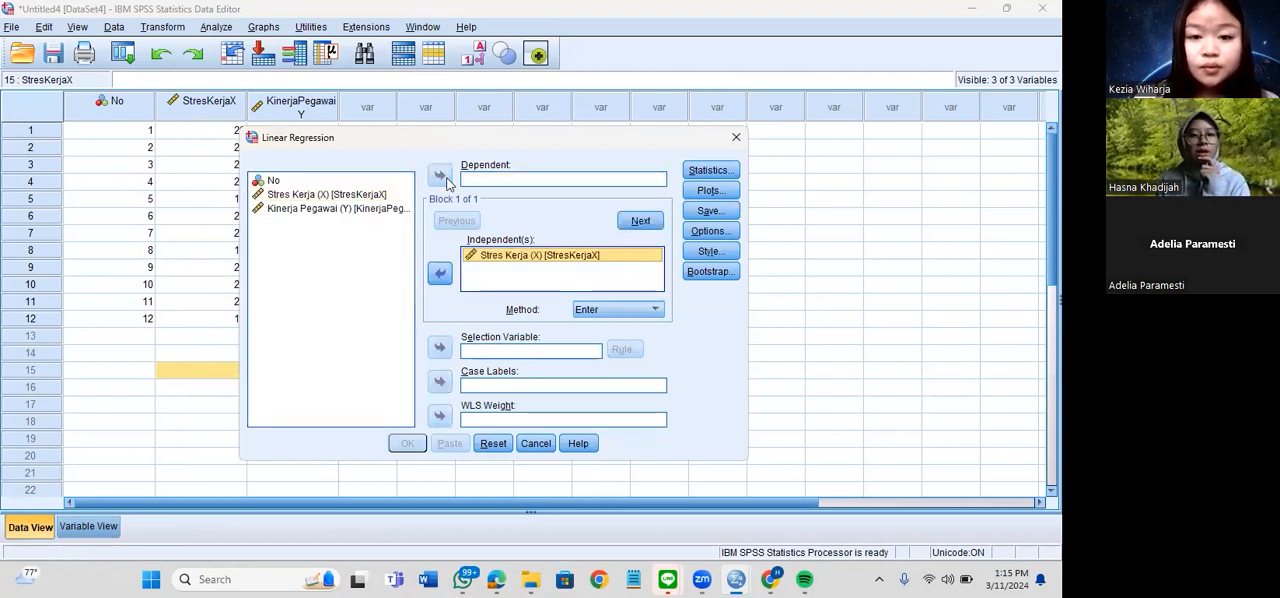
left_click(345, 210)
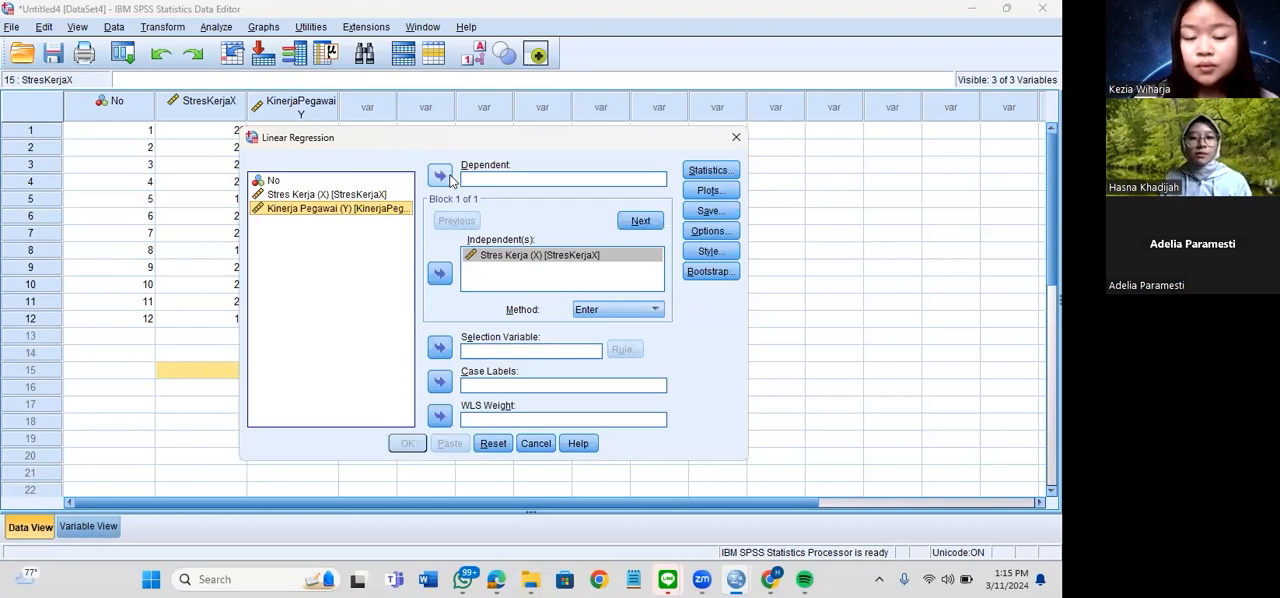
left_click(446, 177)
Review the Linear Regression Statistics options, toggling confidence intervals on and off, and close them without changes
left_click(703, 172)
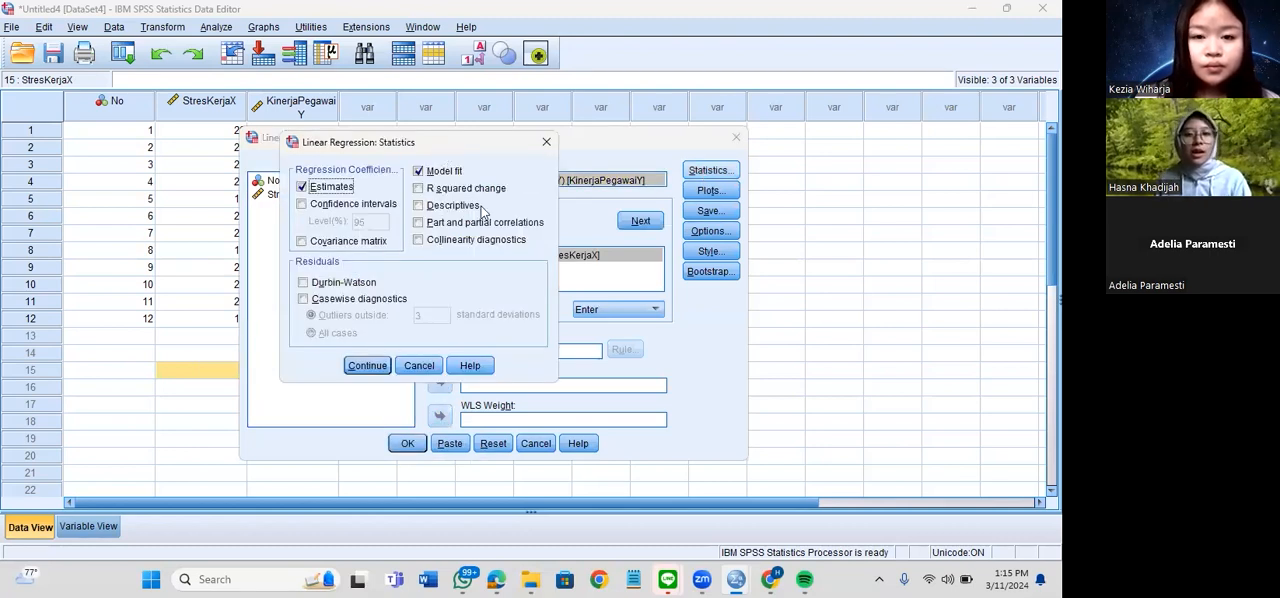
left_click_drag(450, 144, 582, 153)
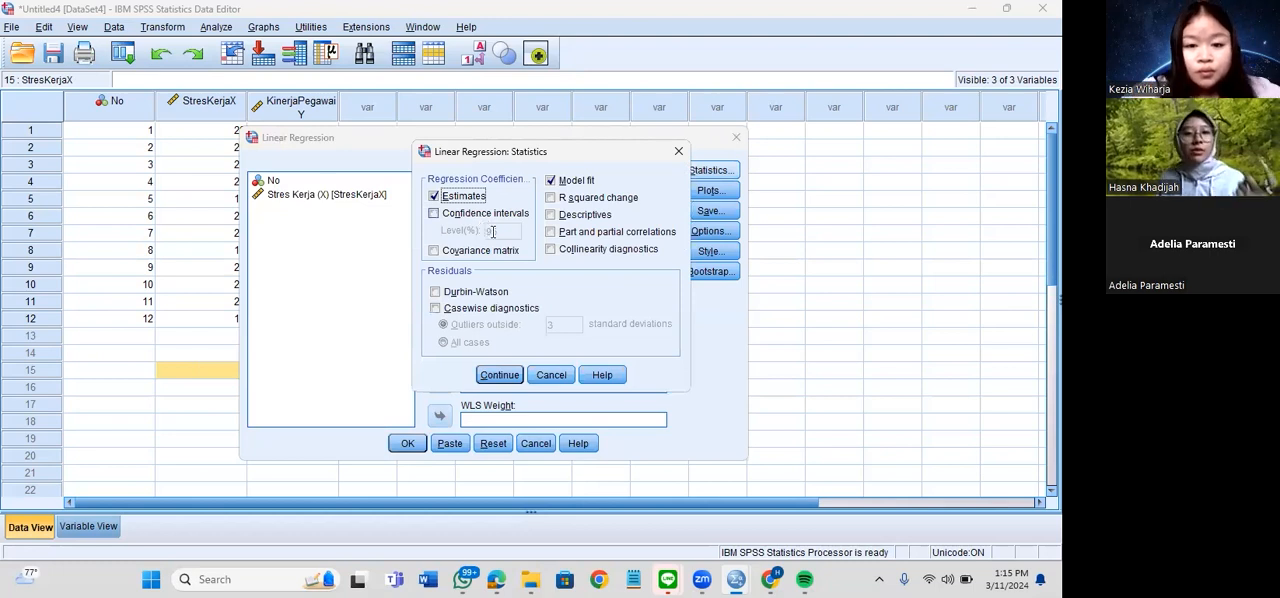
left_click(434, 214)
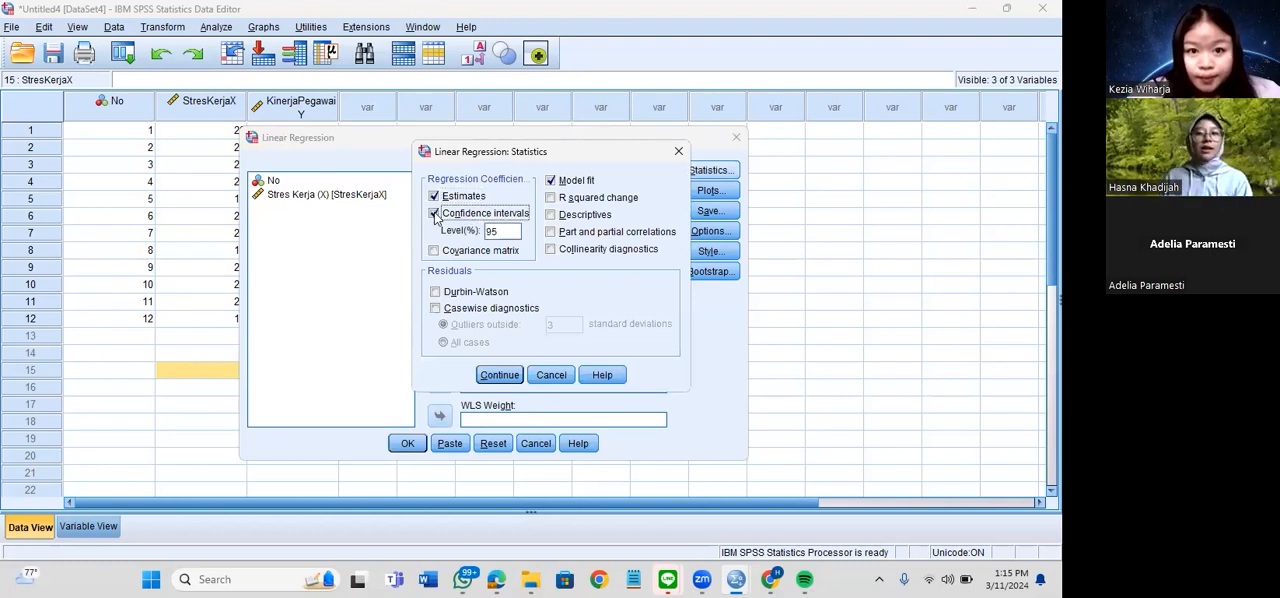
left_click(471, 209)
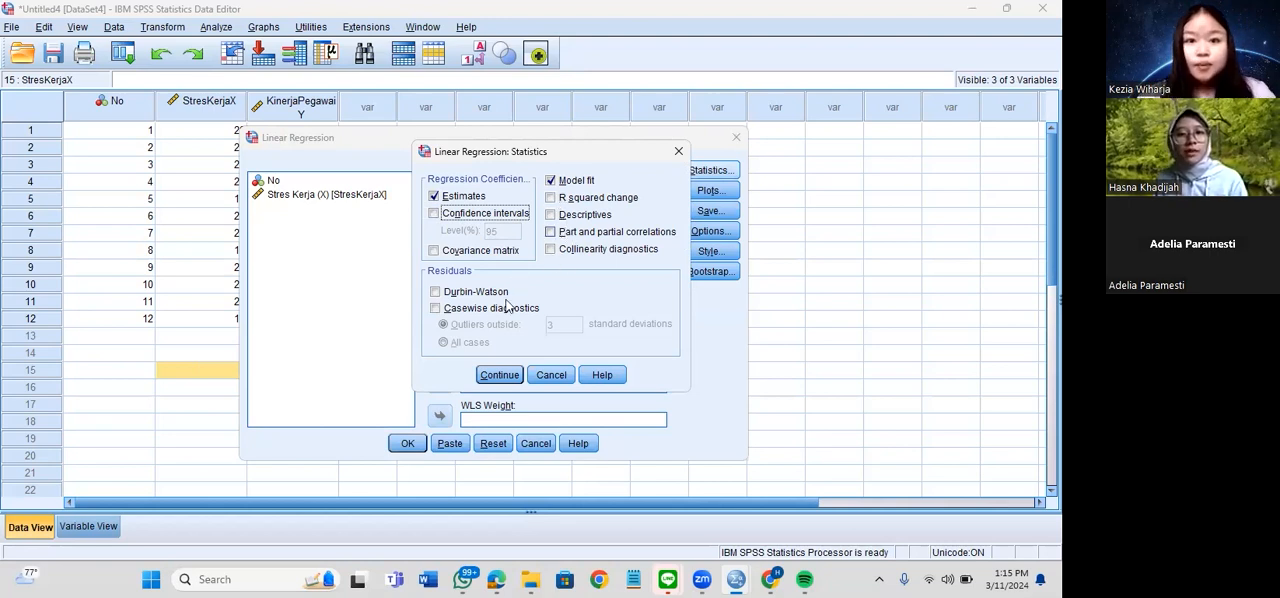
left_click(679, 155)
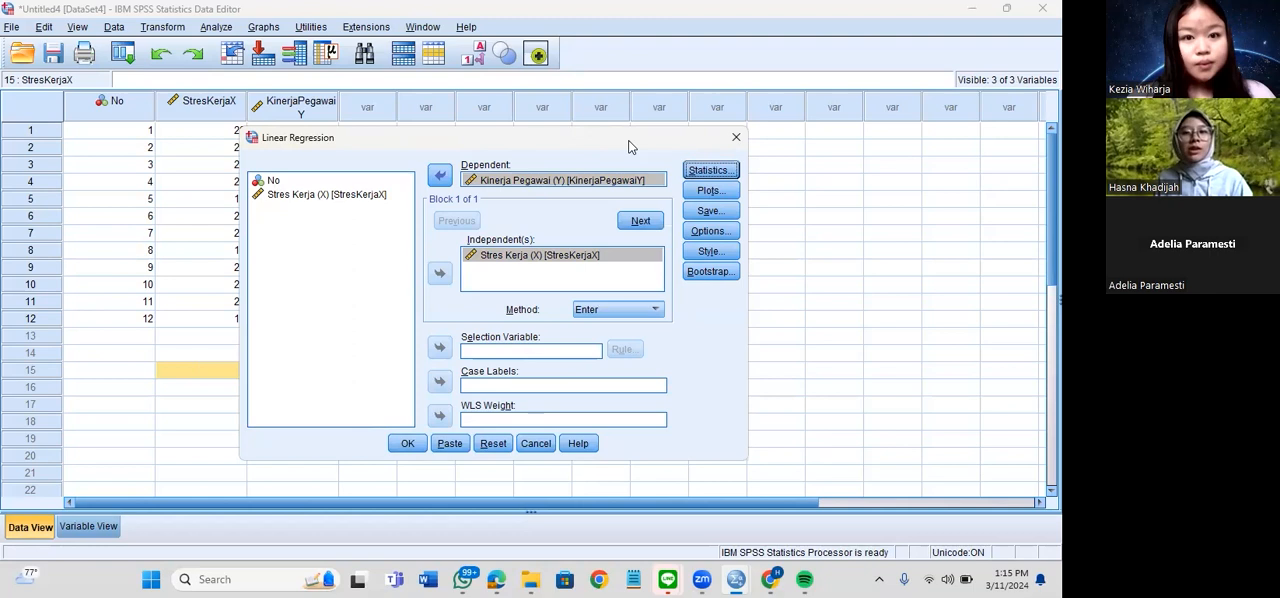
Run the linear regression with the Enter method and collapse the Frequencies, Reliability and both Correlations groups in the output outline
left_click_drag(528, 150, 629, 147)
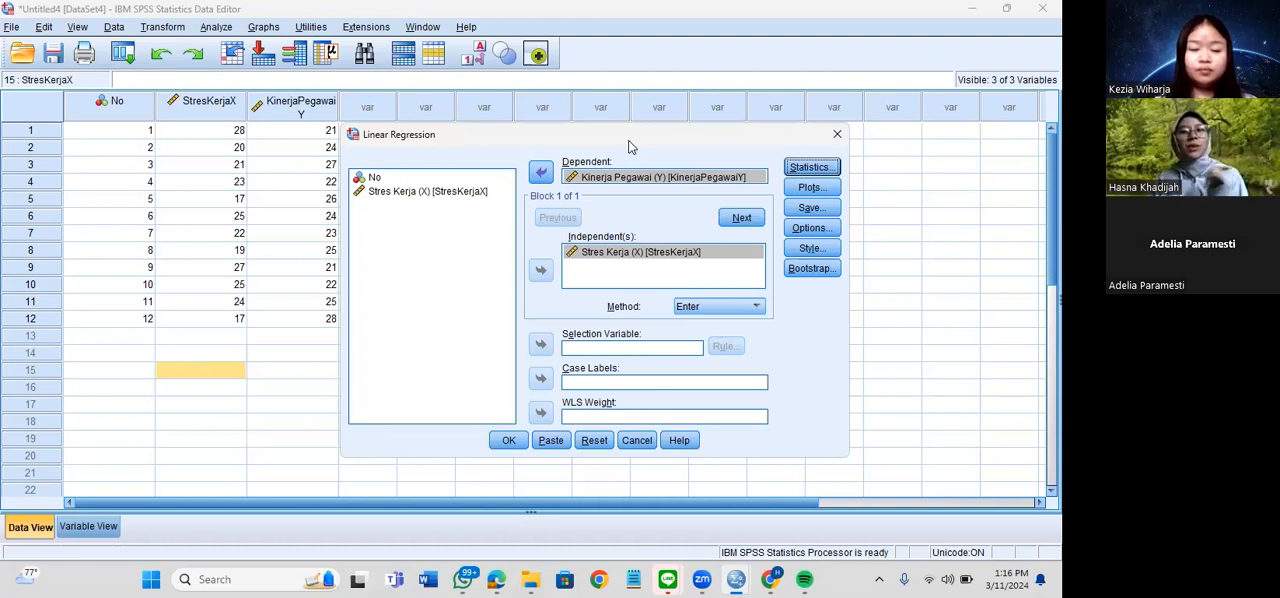
left_click(510, 440)
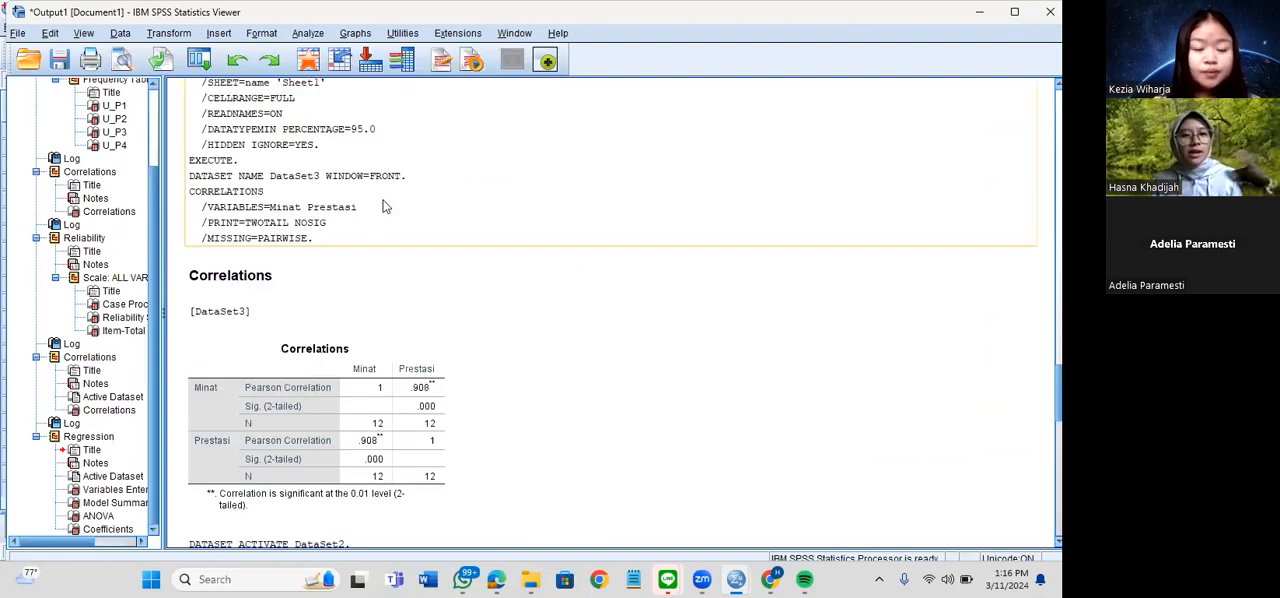
left_click(37, 111)
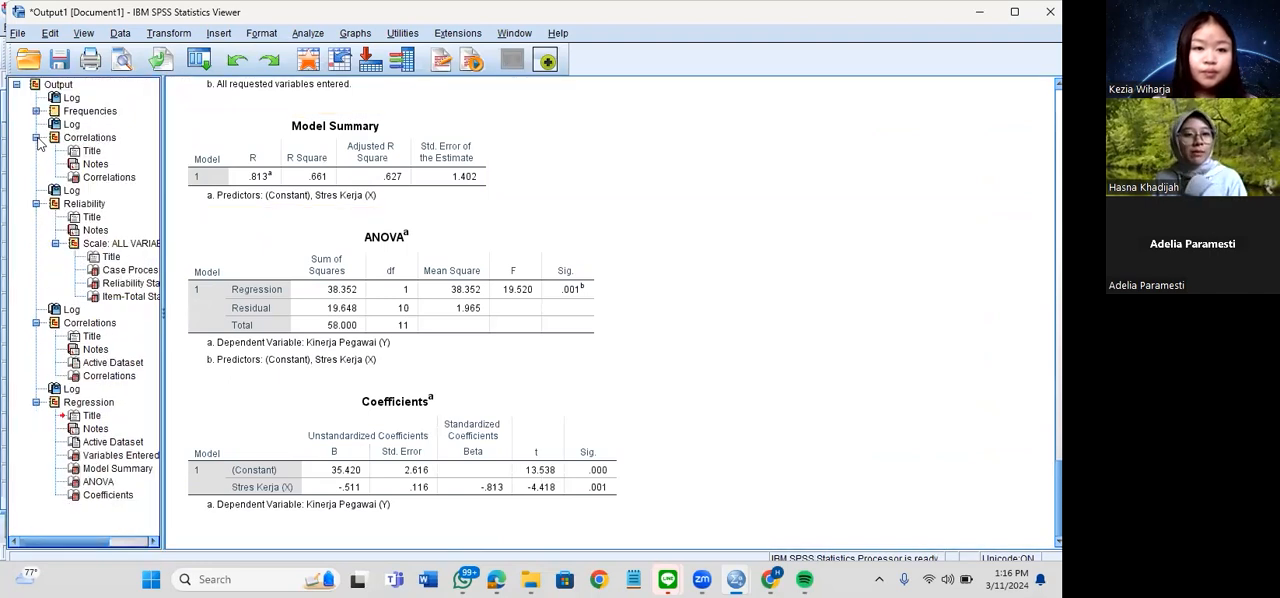
left_click(36, 138)
left_click(36, 164)
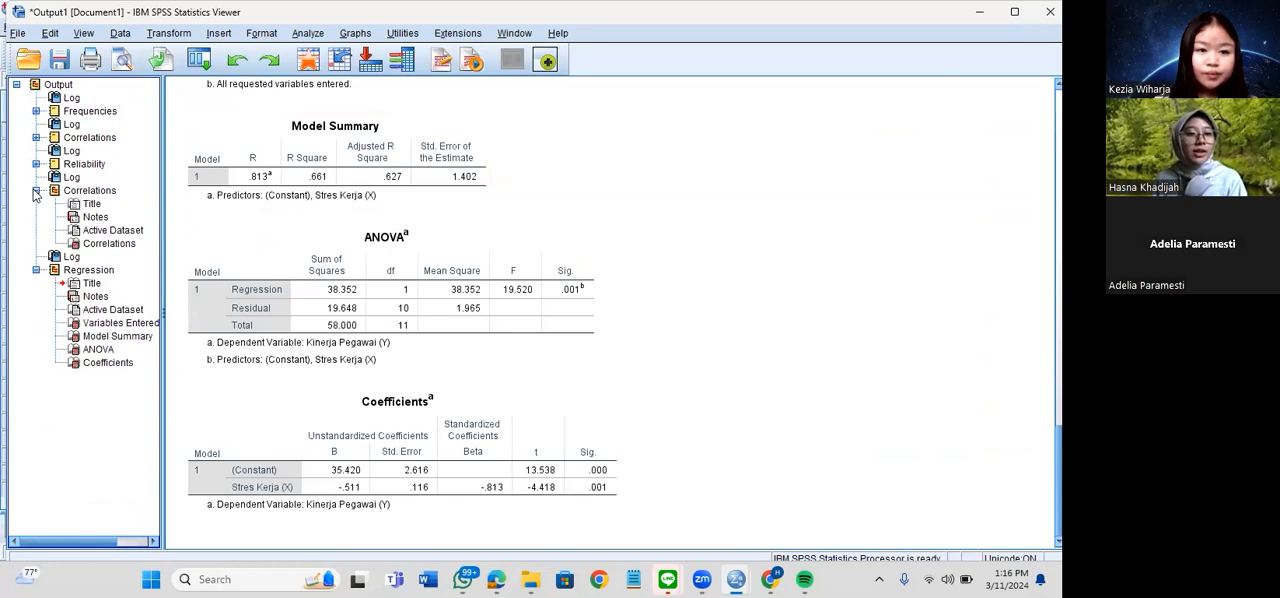
left_click(36, 191)
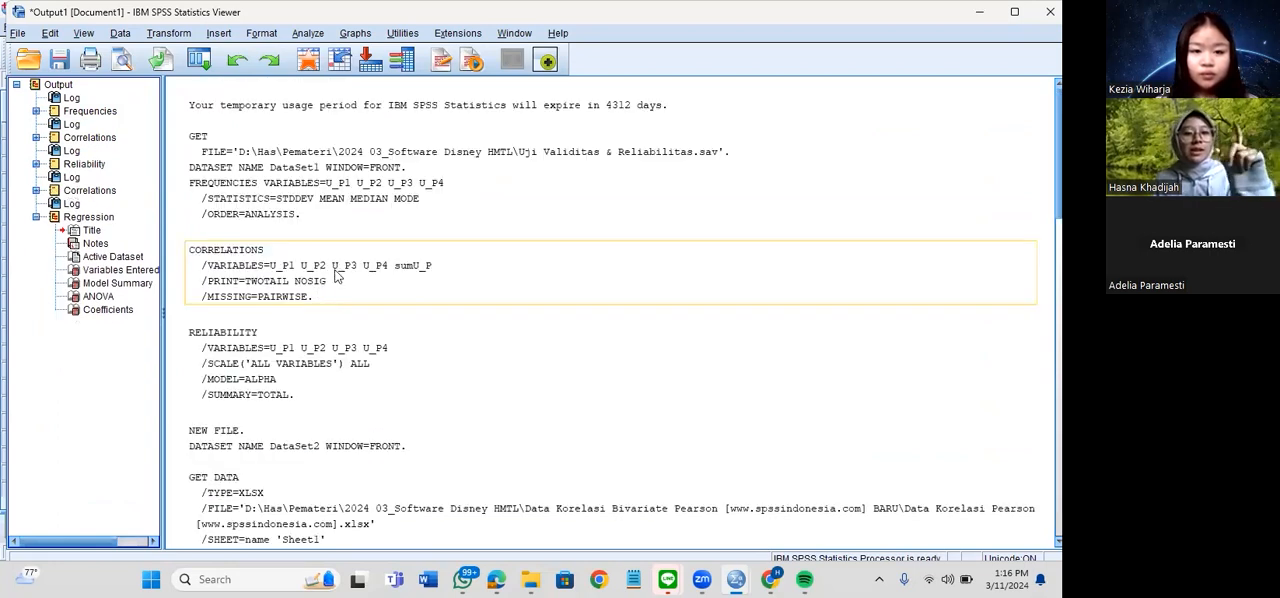
Examine the regression output: the Variables Entered/Removed, Model Summary, ANOVA and Coefficients tables
scroll(346, 278, "down", 4)
scroll(347, 270, "down", 5)
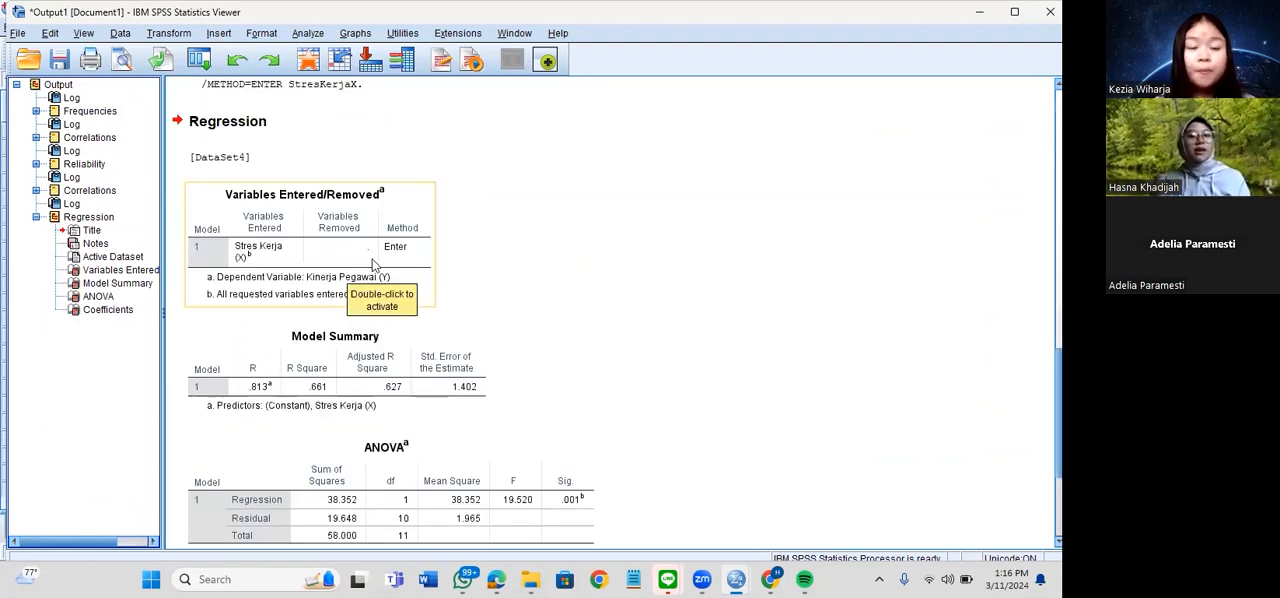
scroll(486, 218, "down", 2)
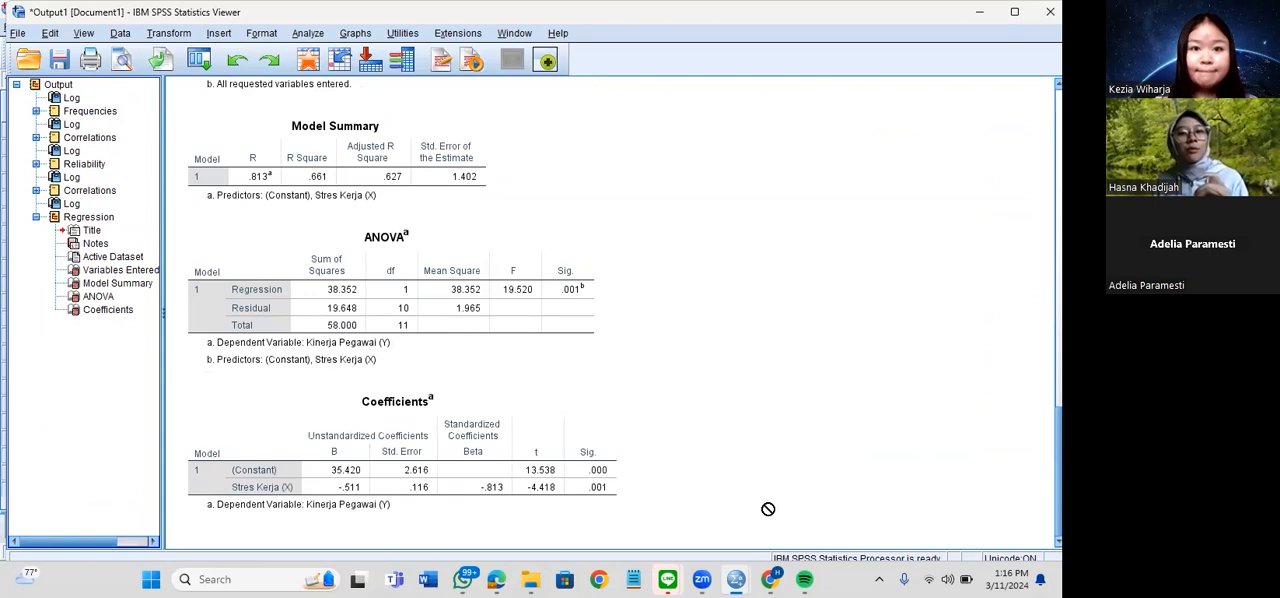
mouse_move(737, 580)
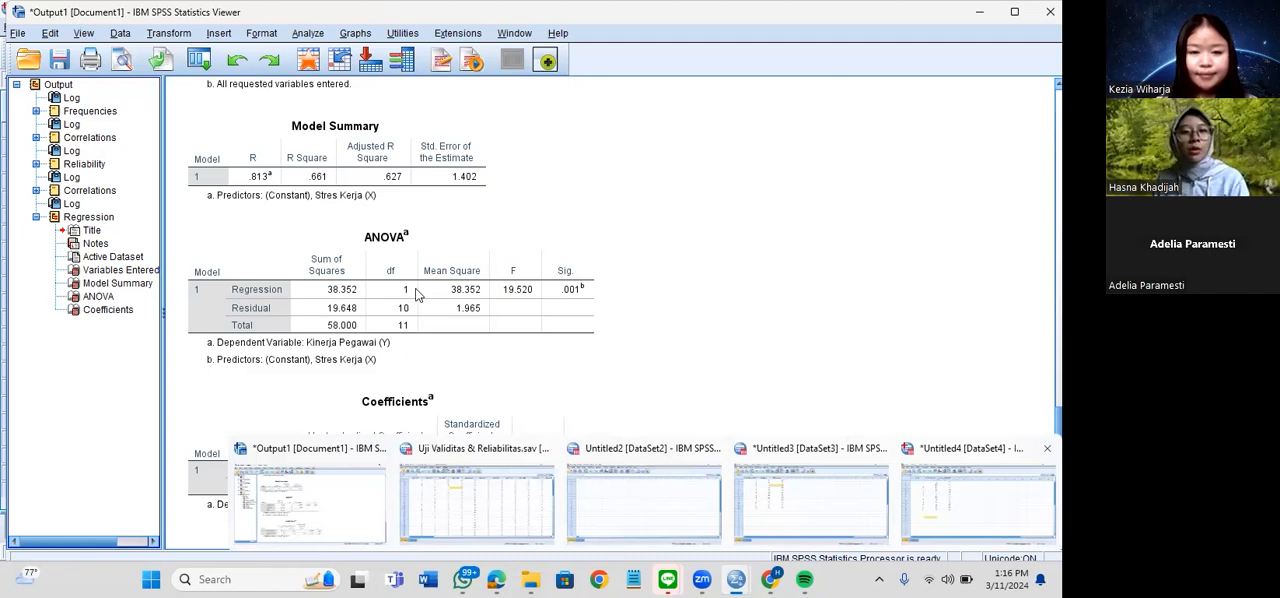
left_click(563, 299)
scroll(558, 276, "up", 8)
scroll(558, 276, "down", 7)
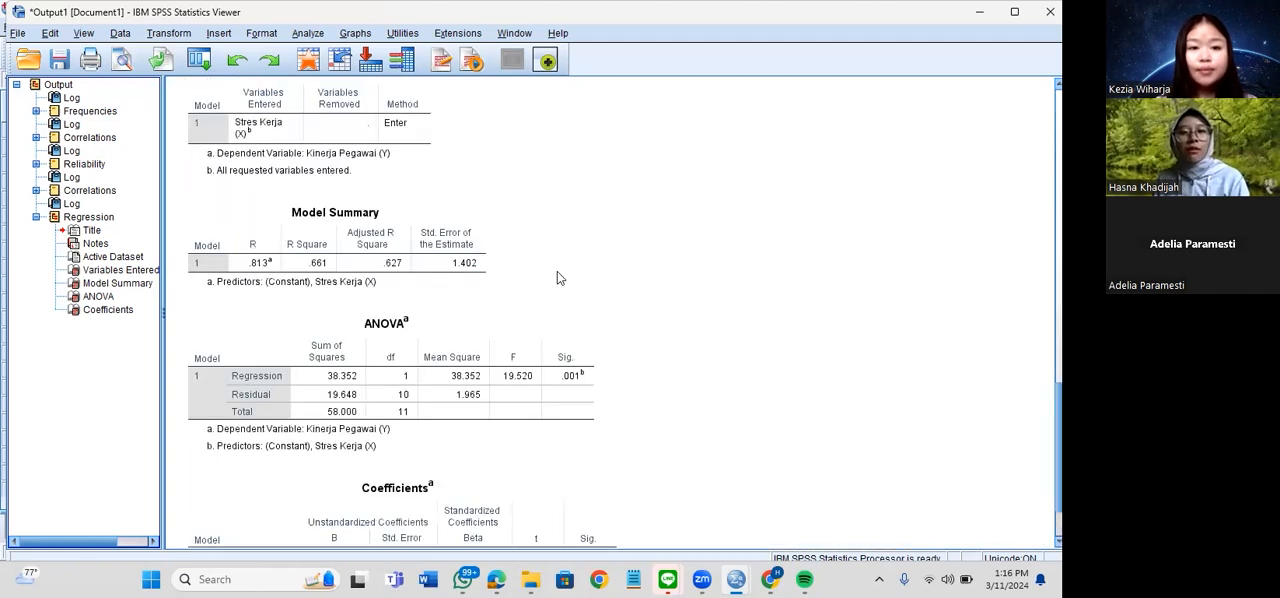
scroll(557, 272, "down", 2)
left_click_drag(568, 321, 570, 326)
scroll(392, 244, "up", 2)
scroll(362, 228, "up", 3)
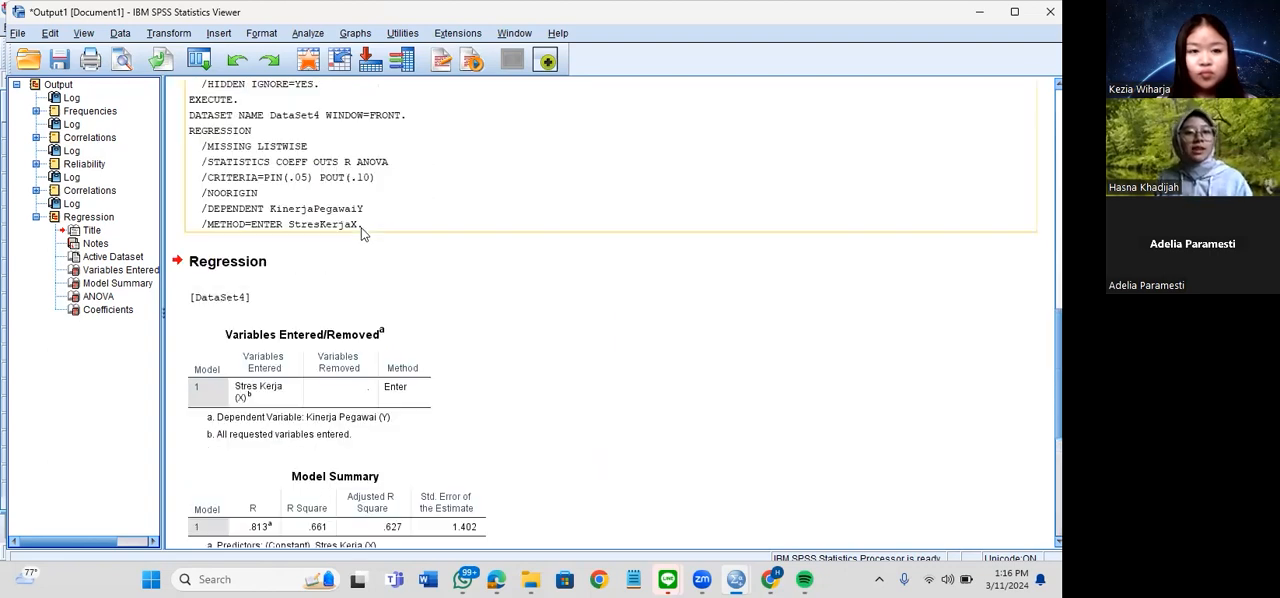
scroll(322, 231, "down", 1)
scroll(305, 232, "down", 1)
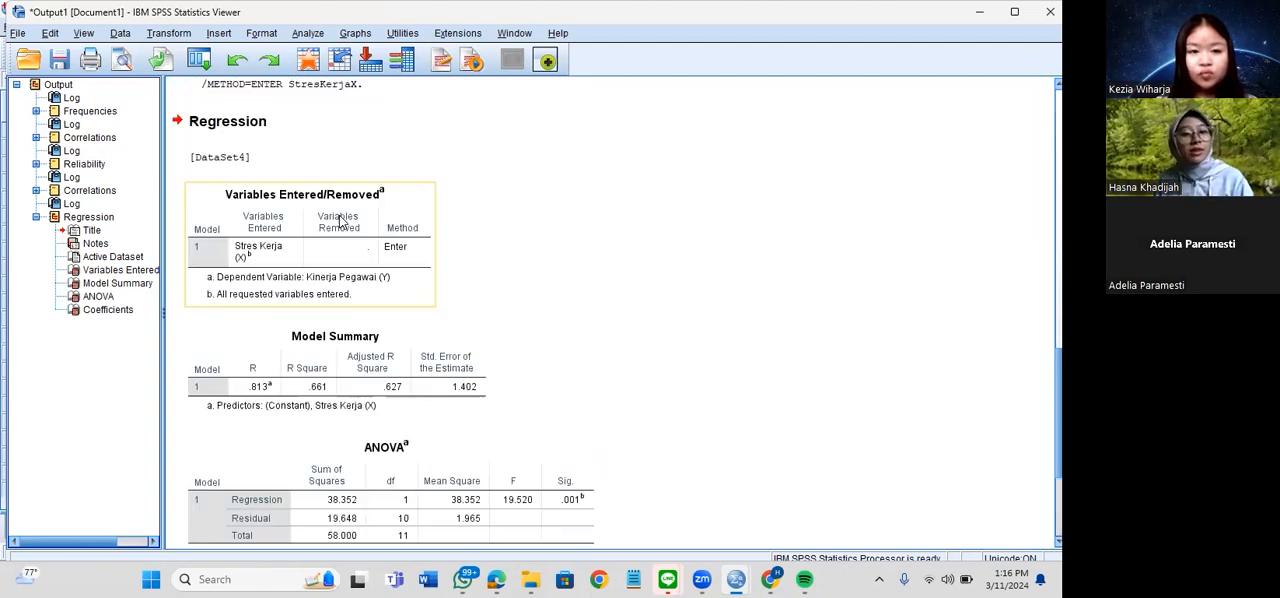
scroll(356, 226, "down", 2)
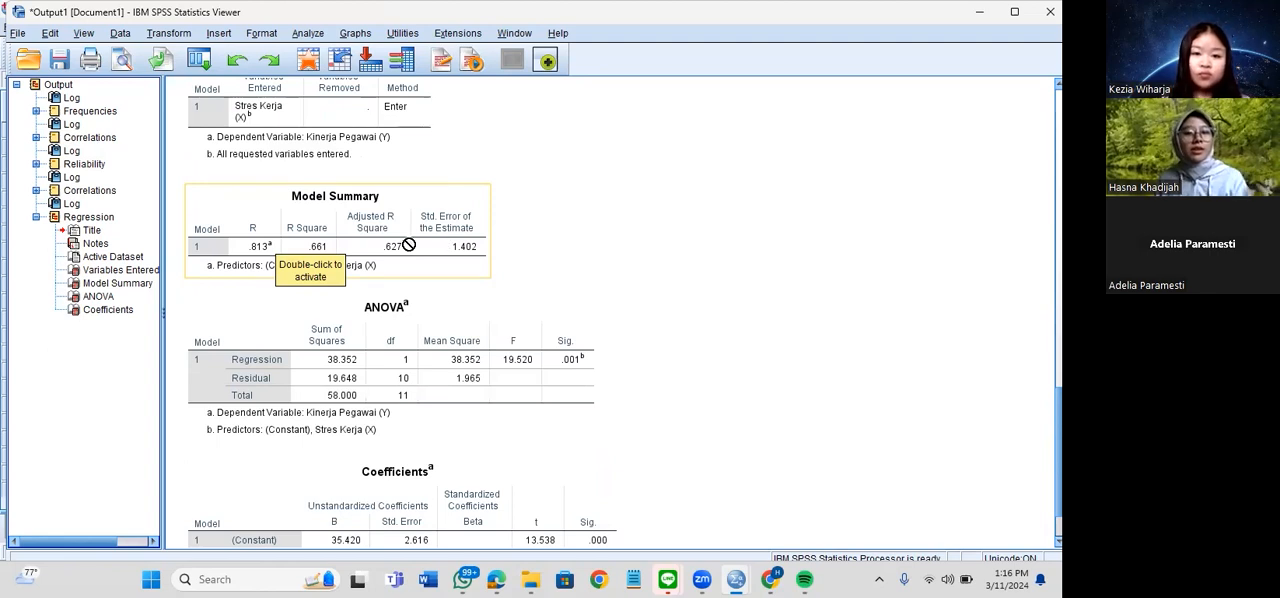
scroll(580, 299, "down", 1)
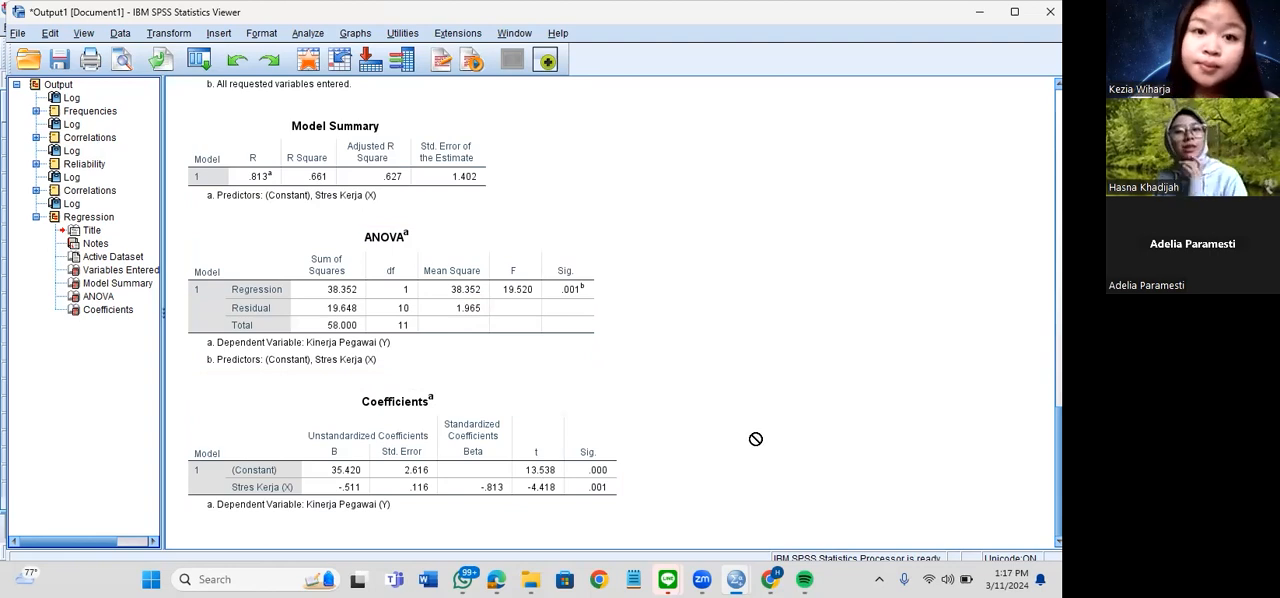
Collapse the Regression group in the output outline and look over the available analysis types
left_click(36, 218)
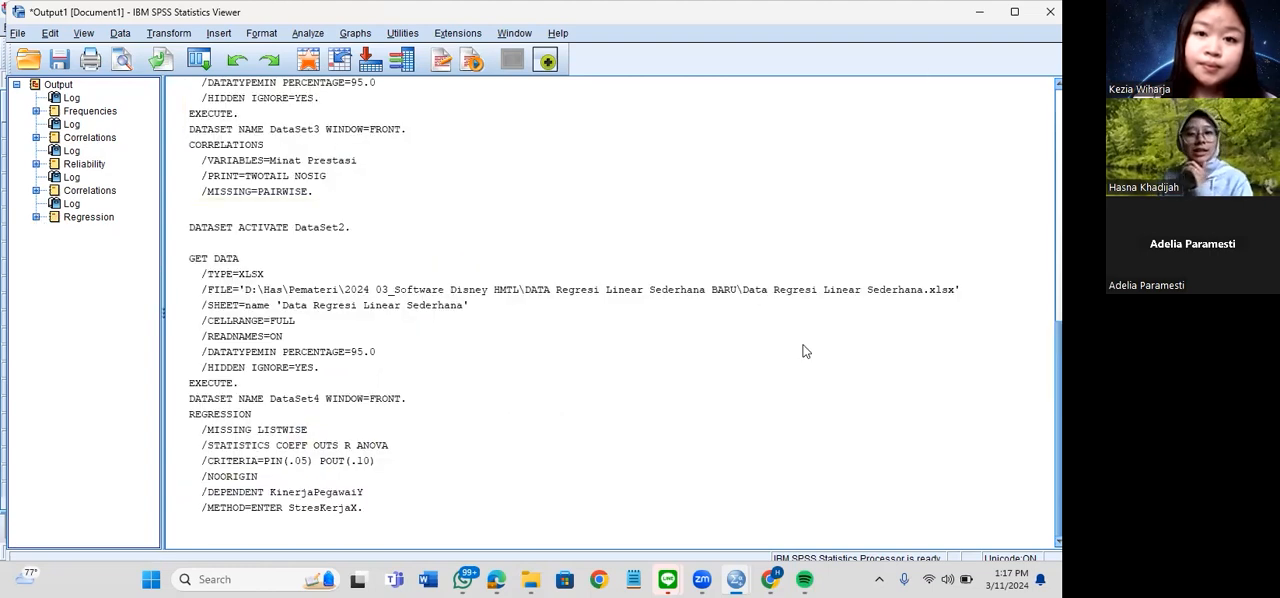
left_click(319, 36)
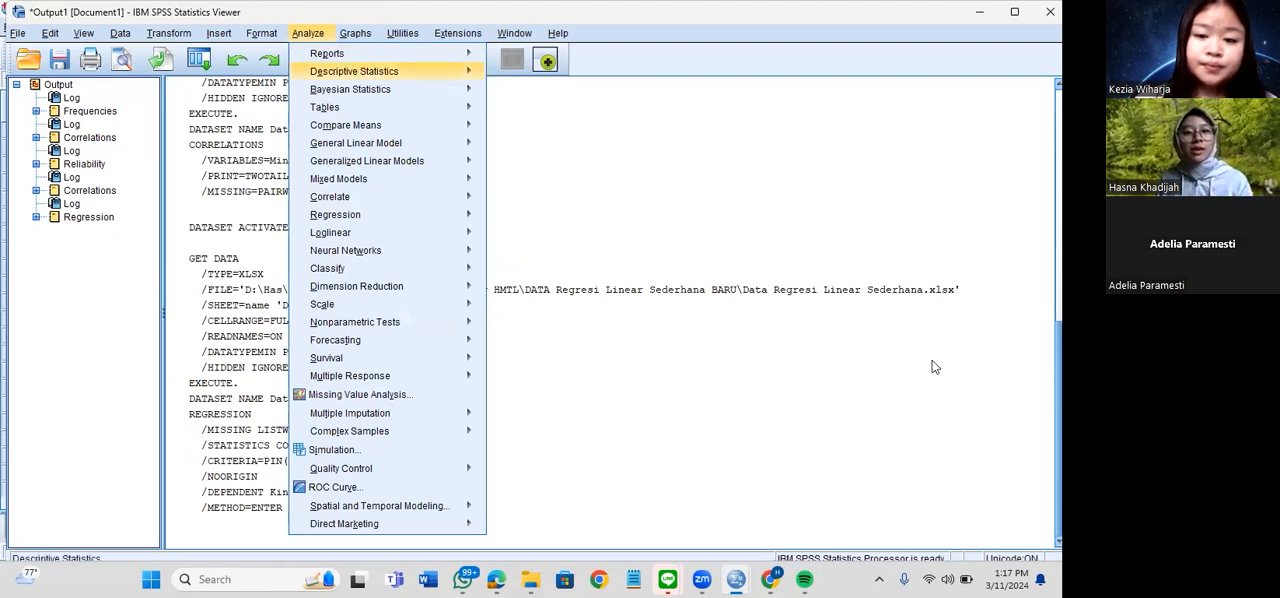
left_click(65, 65)
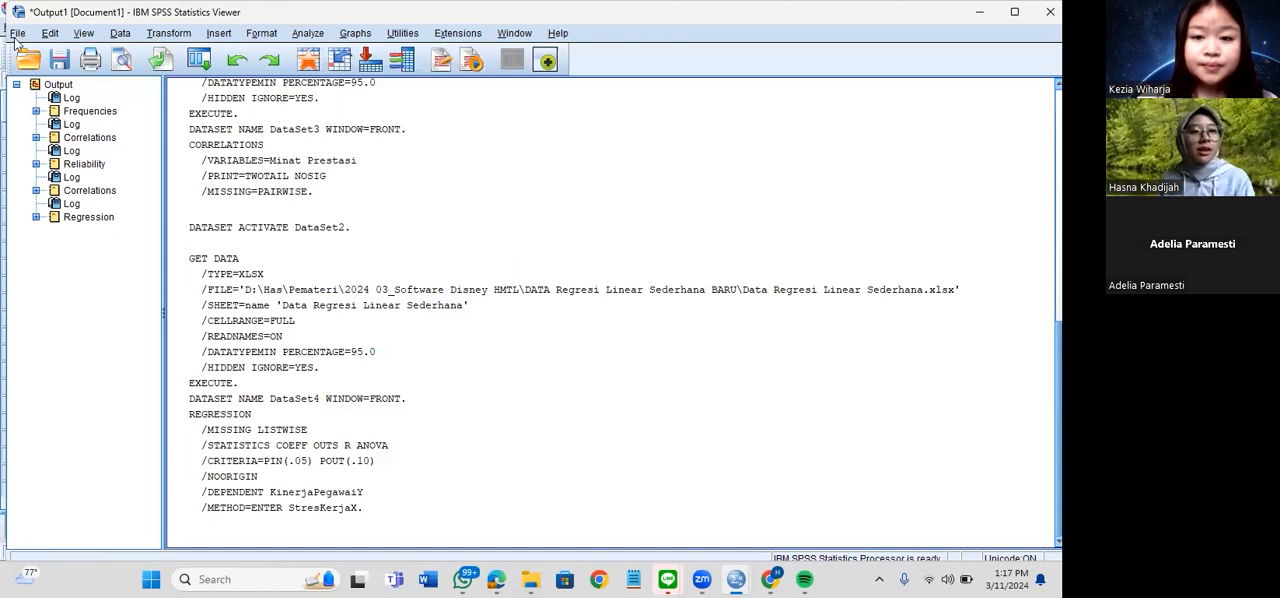
Open the output export settings and review the document types, keeping Excel 2007 and Higher (*.xlsx)
left_click(17, 33)
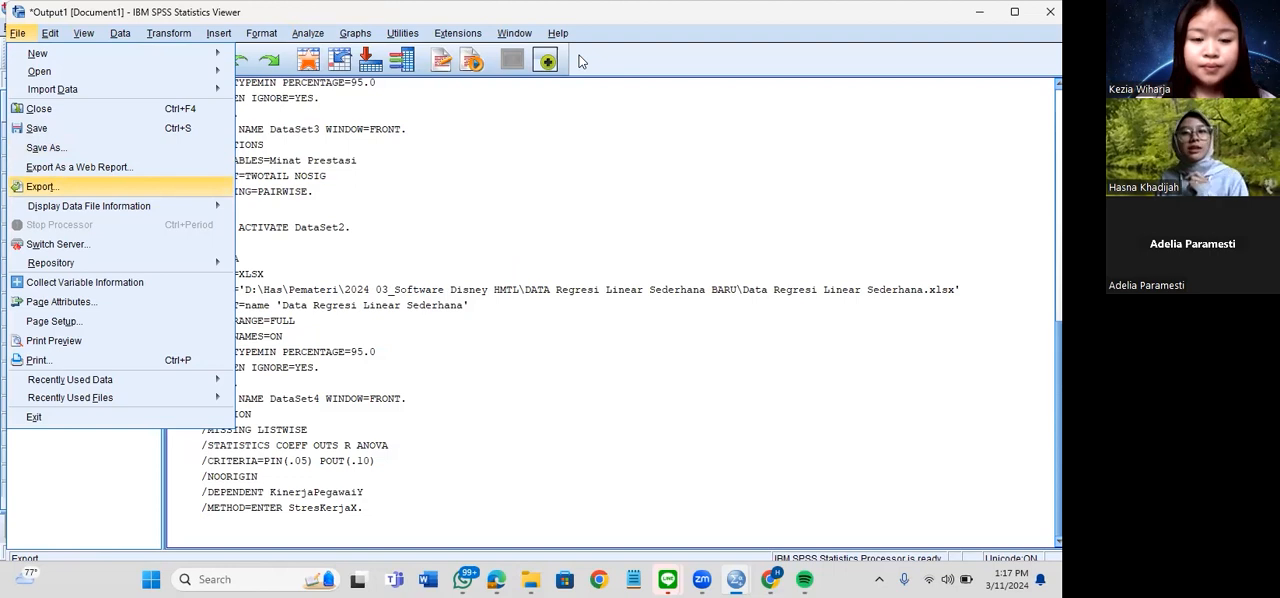
key("Return")
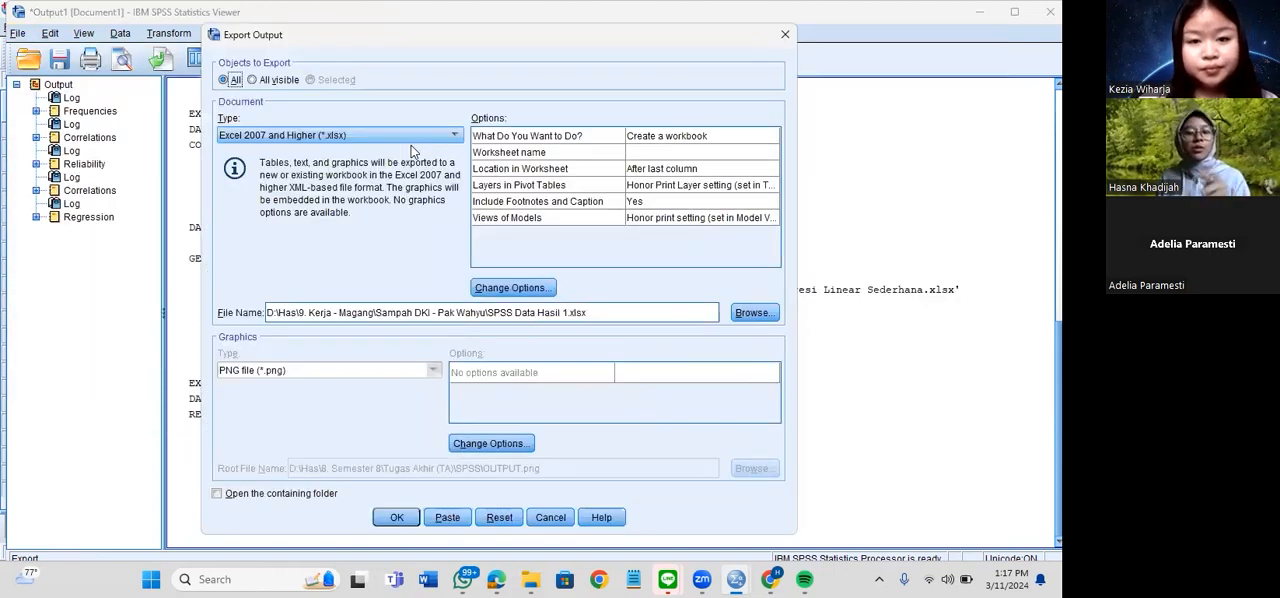
left_click(453, 135)
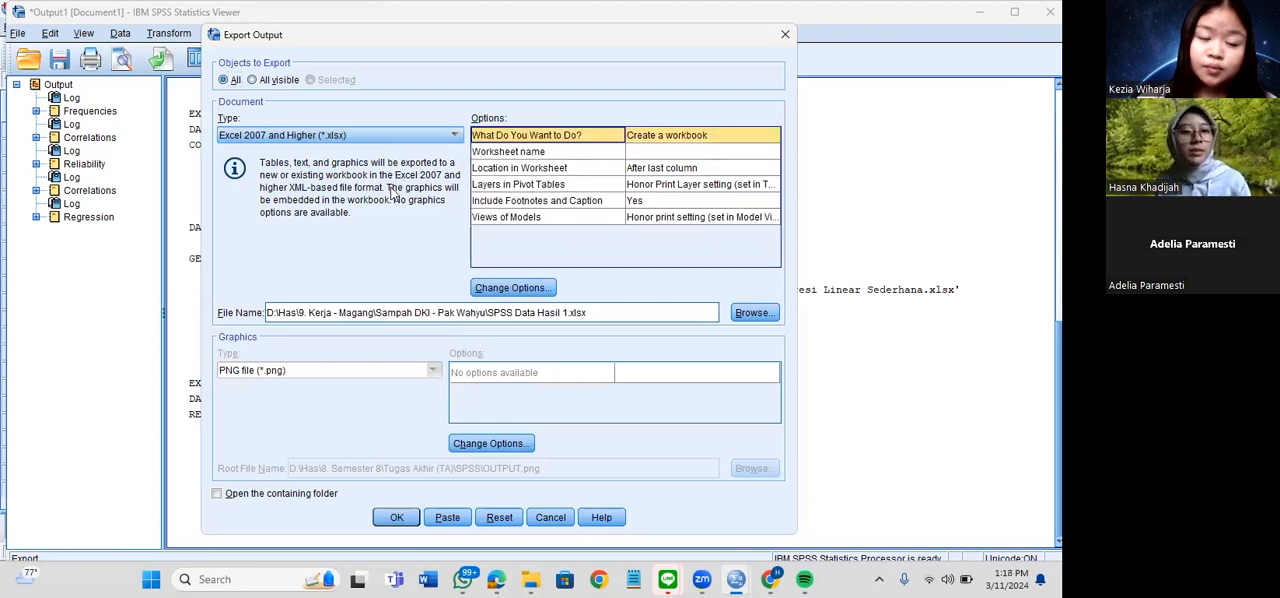
left_click(405, 138)
scroll(330, 220, "down", 1)
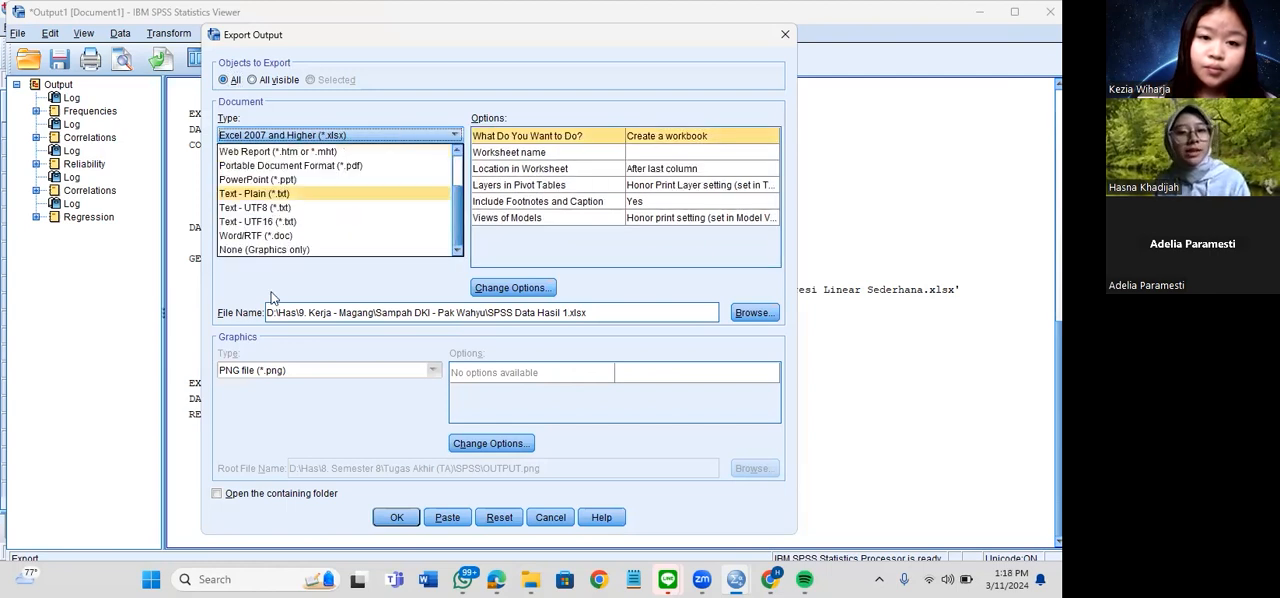
left_click(554, 313)
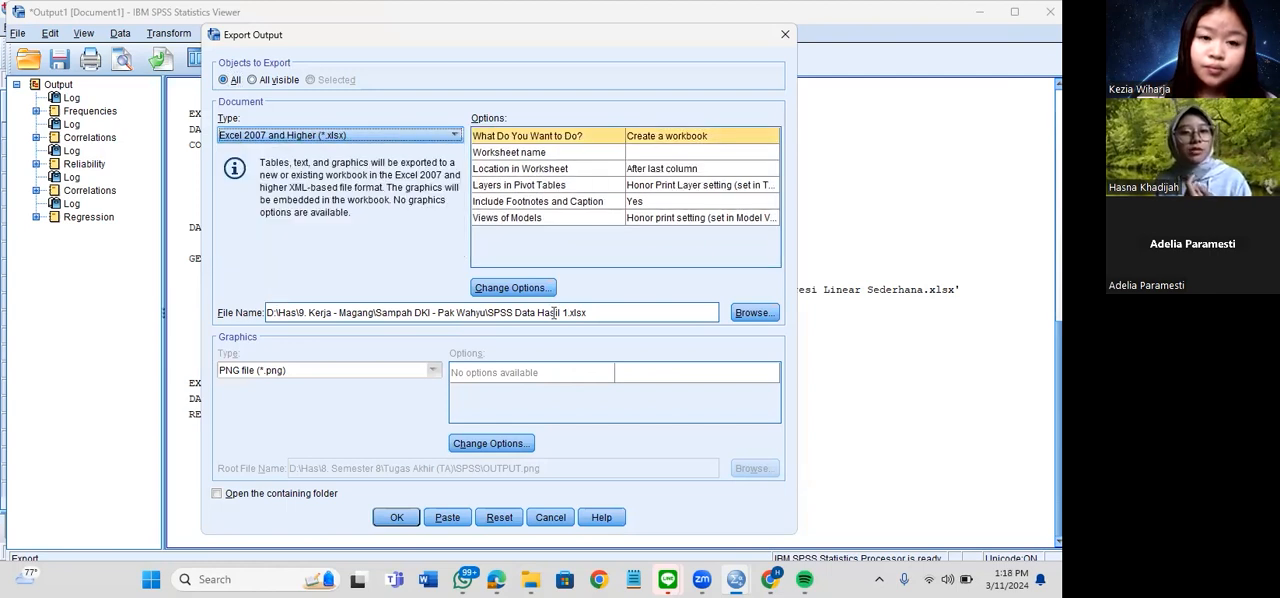
Export all output to an Excel workbook named "Disney HMTL Document SPSS Output" in the 2024 03_Software Disney HMTL folder
left_click(742, 320)
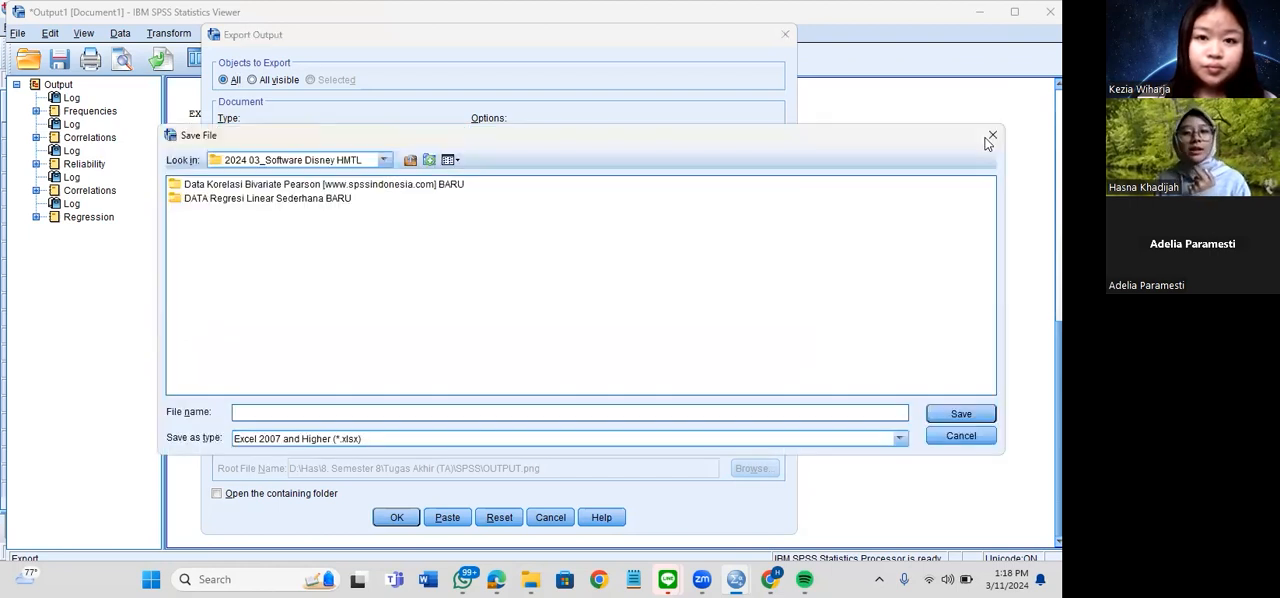
left_click(297, 407)
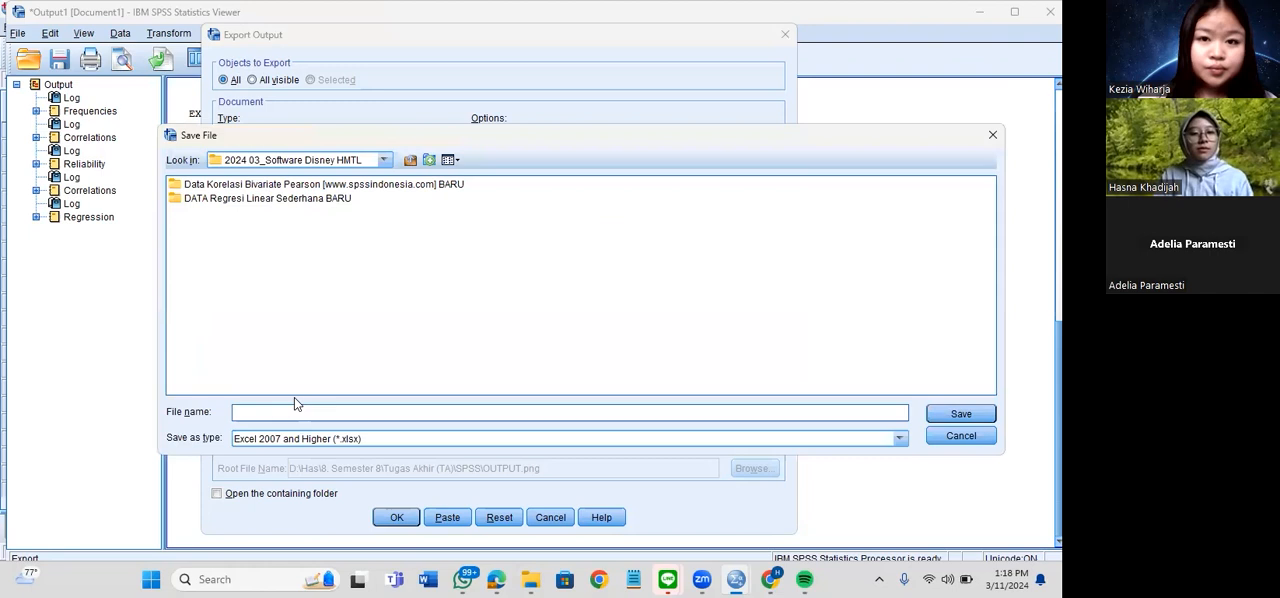
type("Disney")
key("BackSpace")
key("BackSpace")
key("BackSpace")
key("BackSpace")
key("BackSpace")
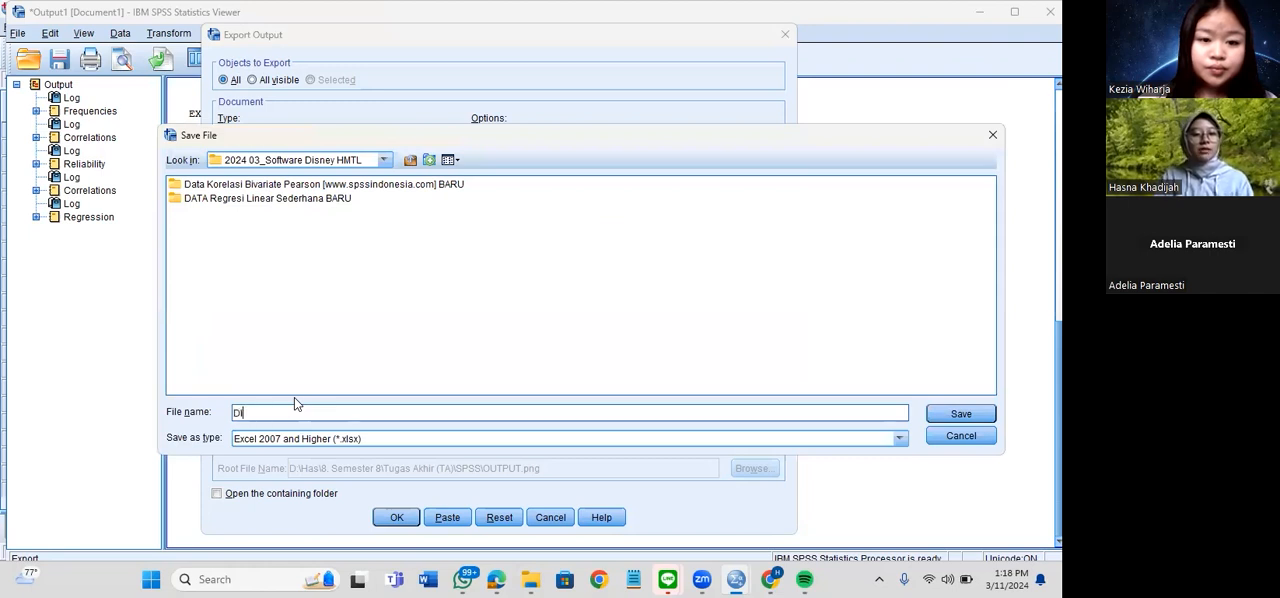
type("nsye")
key("BackSpace")
key("BackSpace")
key("BackSpace")
key("BackSpace")
type("sney H")
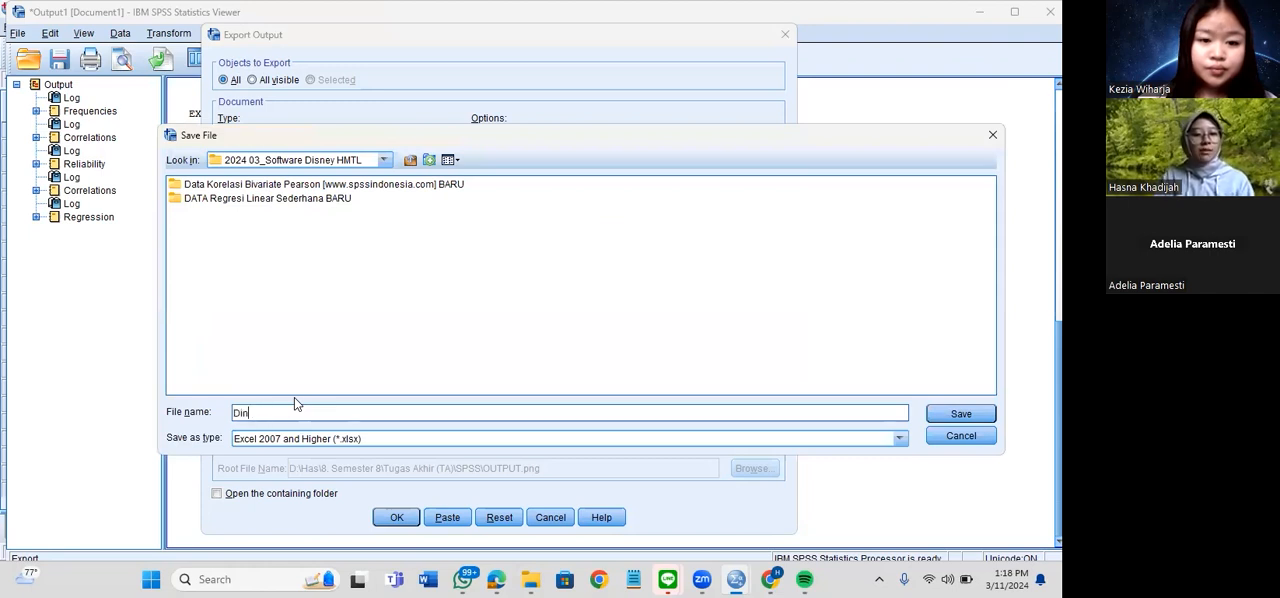
type("MTL ")
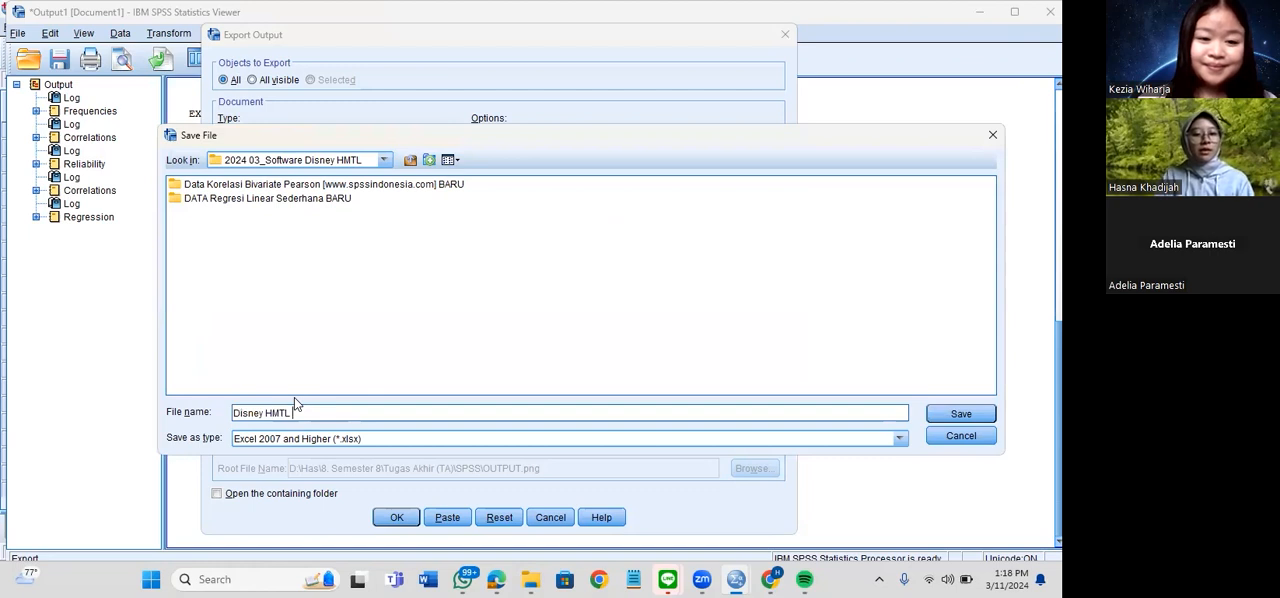
type("Document SPS")
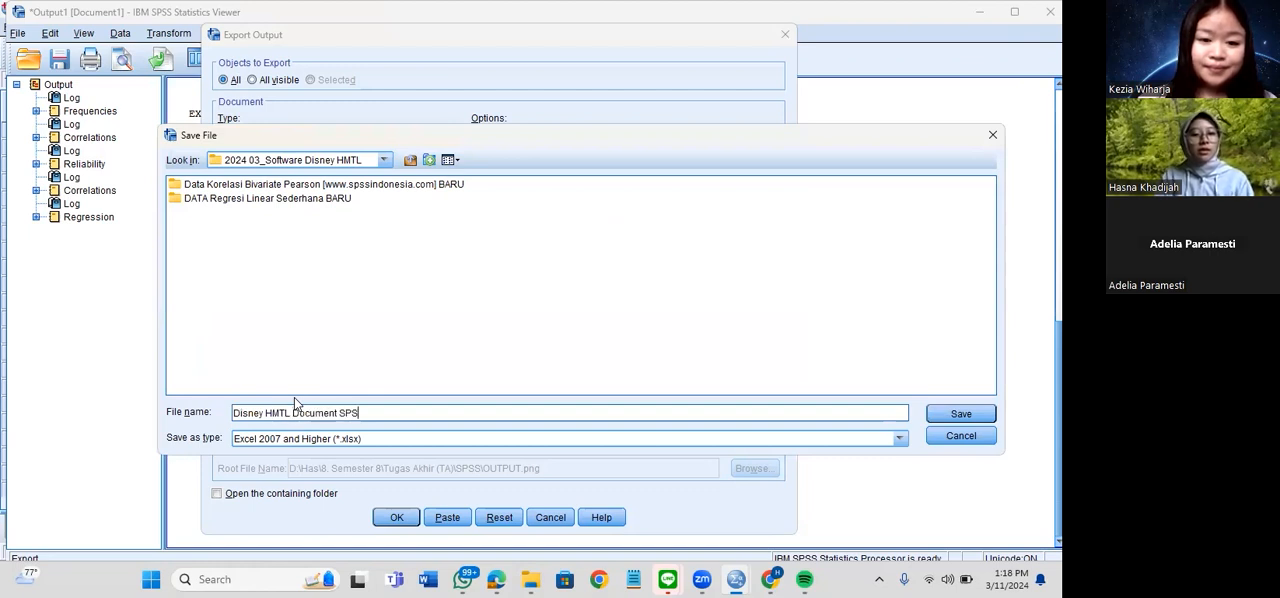
type("S Output")
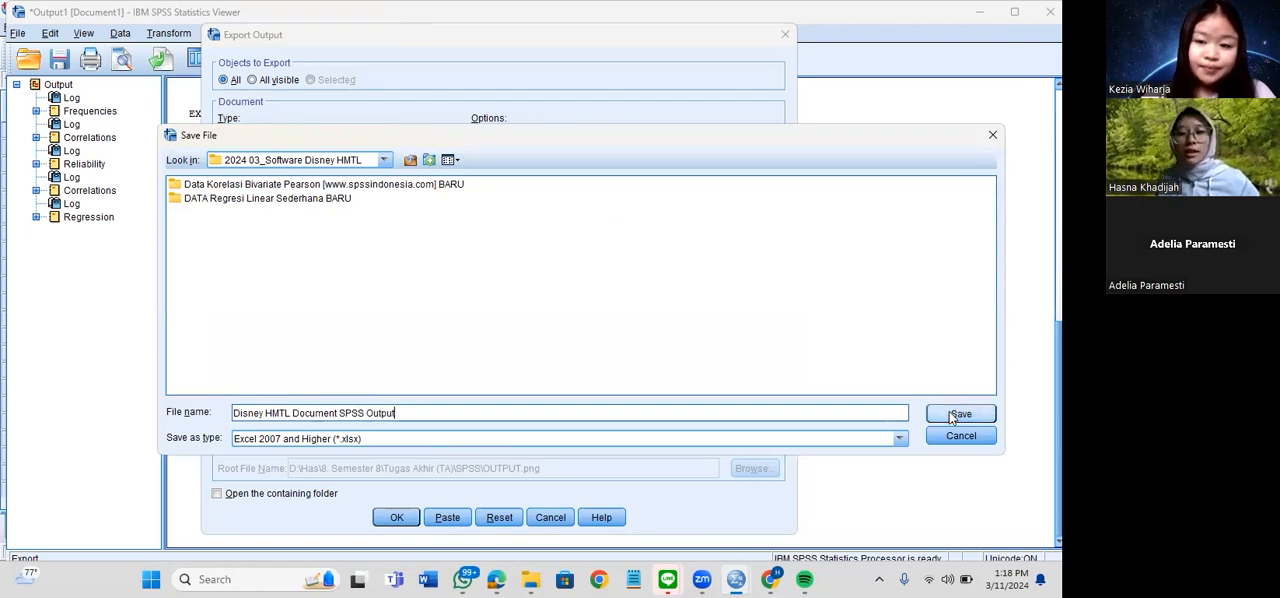
key("Return")
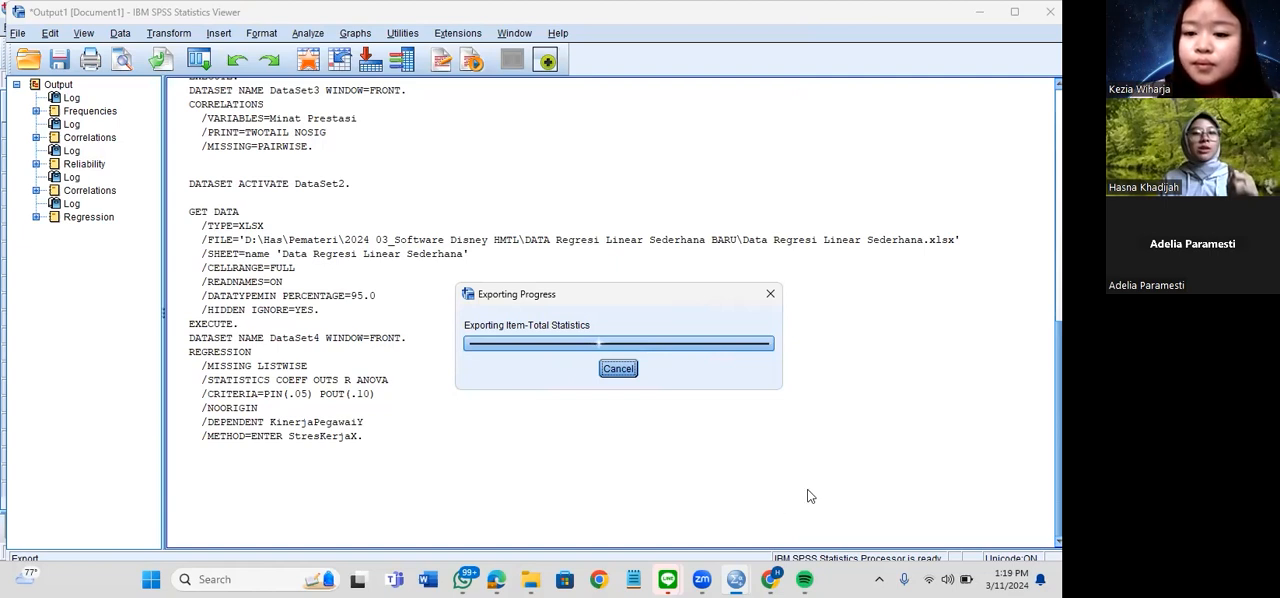
Switch to the Google Slides presentation, present the Risk Perception diagram full screen and advance to the closing thank-you slide
left_click(771, 579)
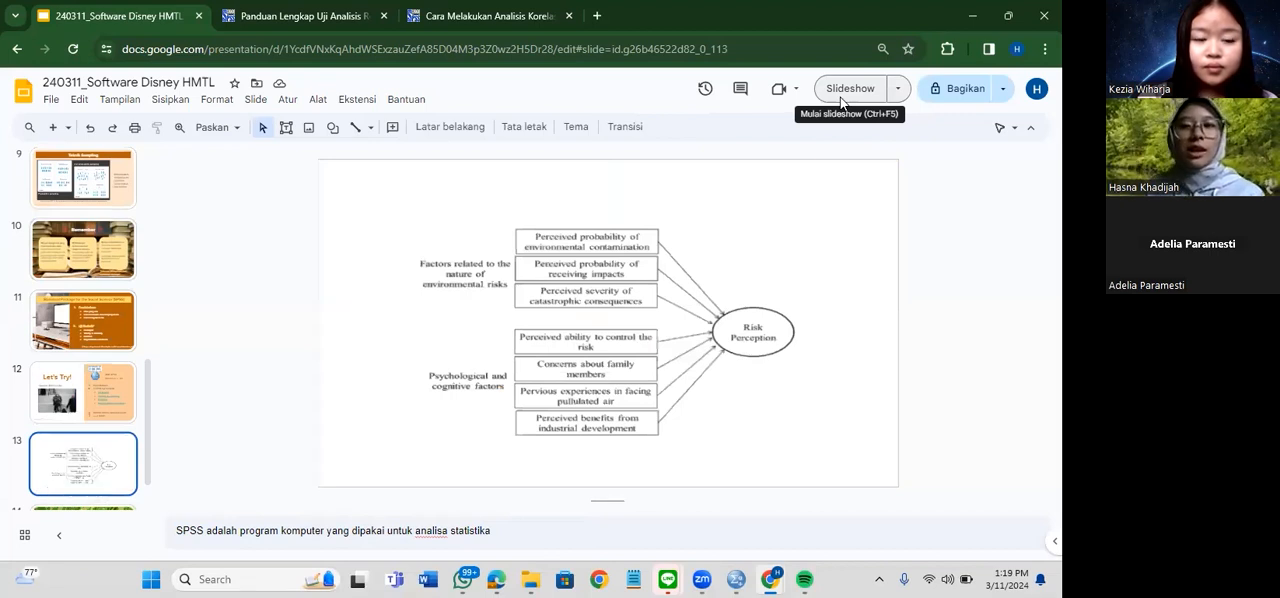
left_click(841, 99)
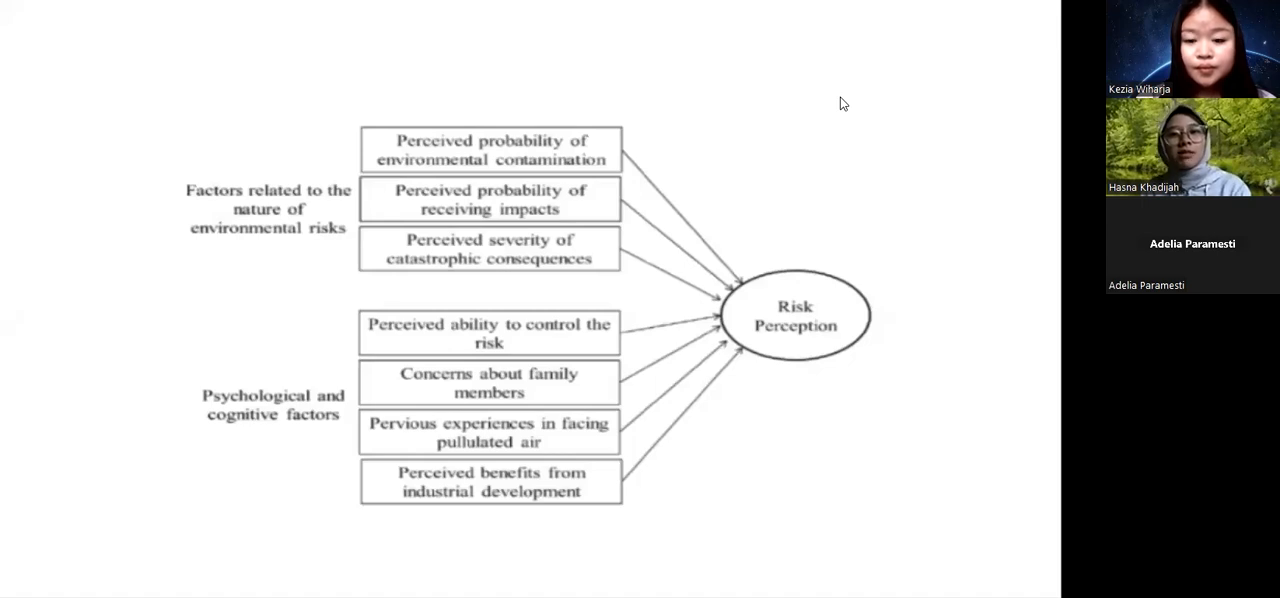
key("Right")
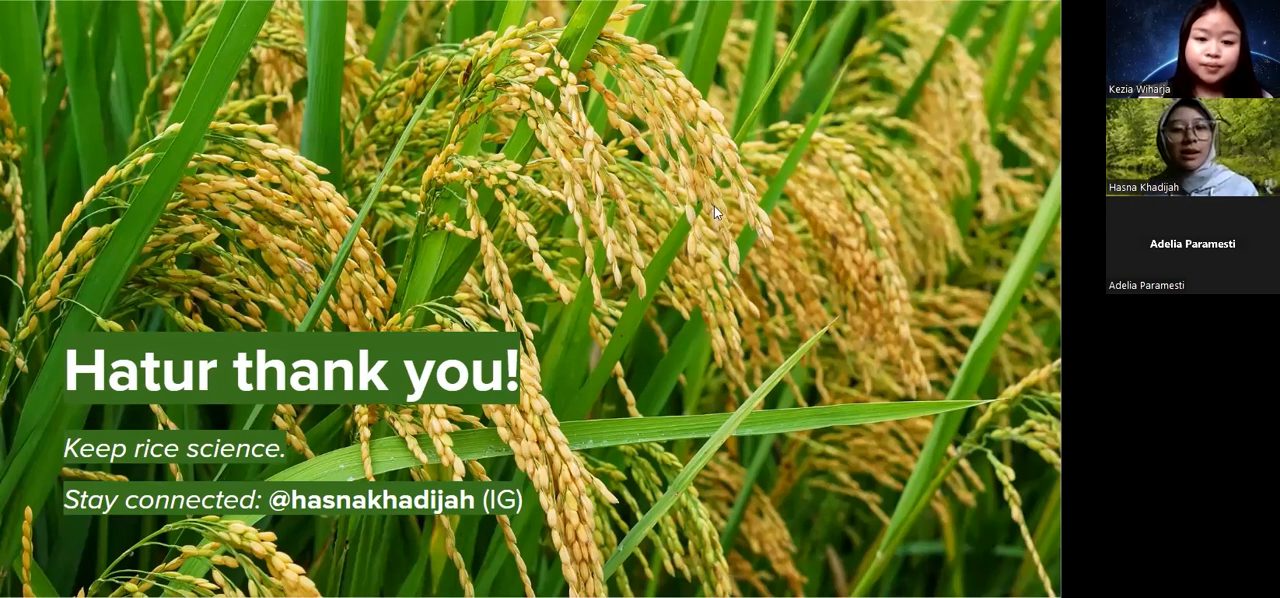
Open the exported "Disney HMTL Document SPSS Output" workbook from File Explorer in Excel, check its sheet and close it
left_click(532, 580)
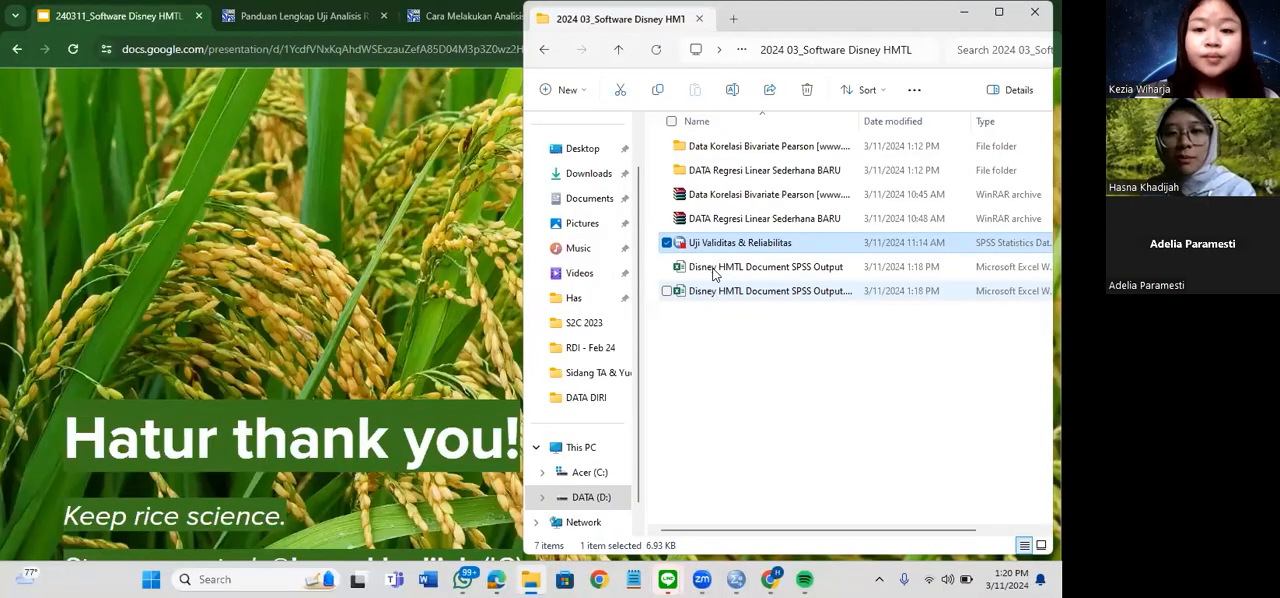
double_click(713, 268)
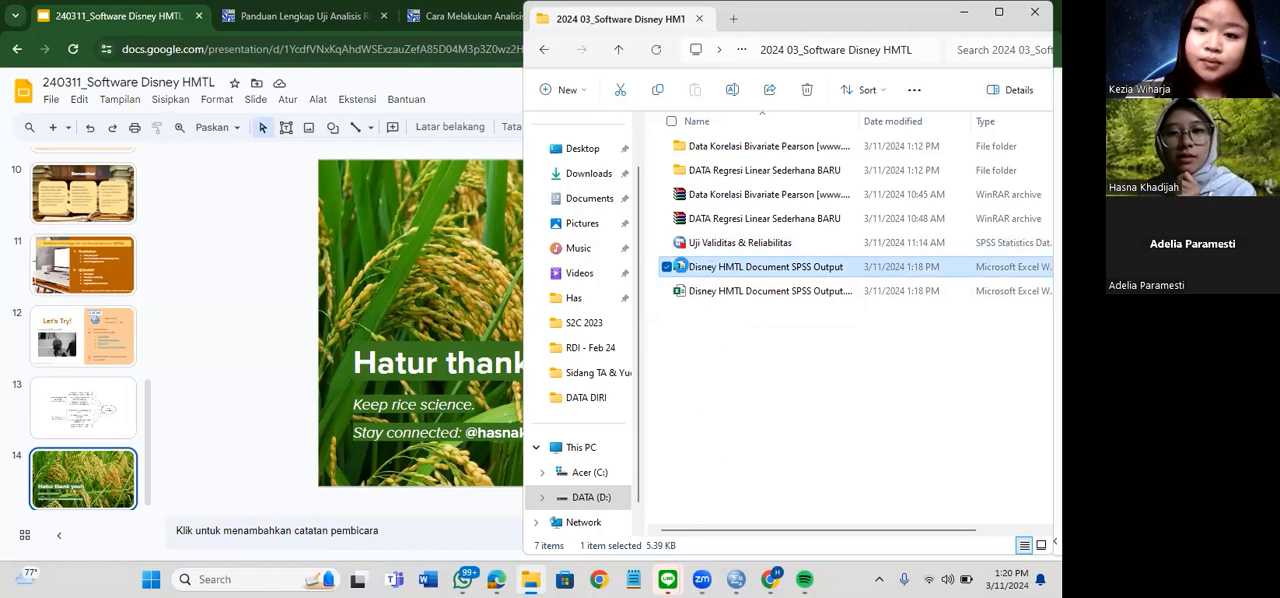
key("F2")
left_click(682, 270)
double_click(682, 268)
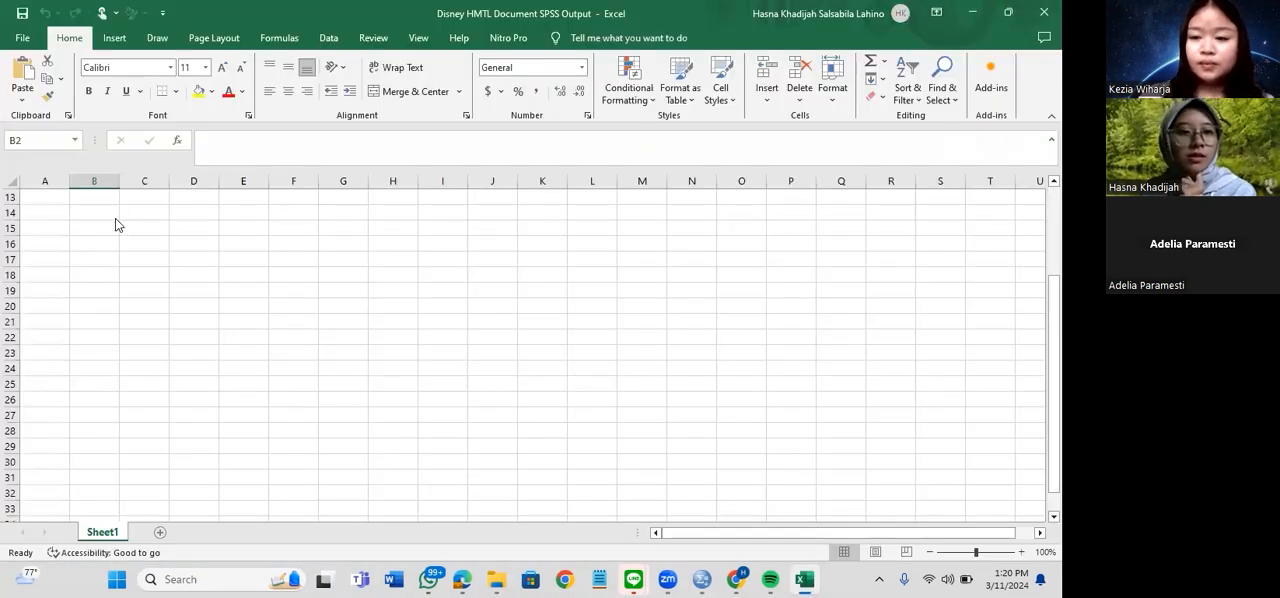
left_click(115, 218)
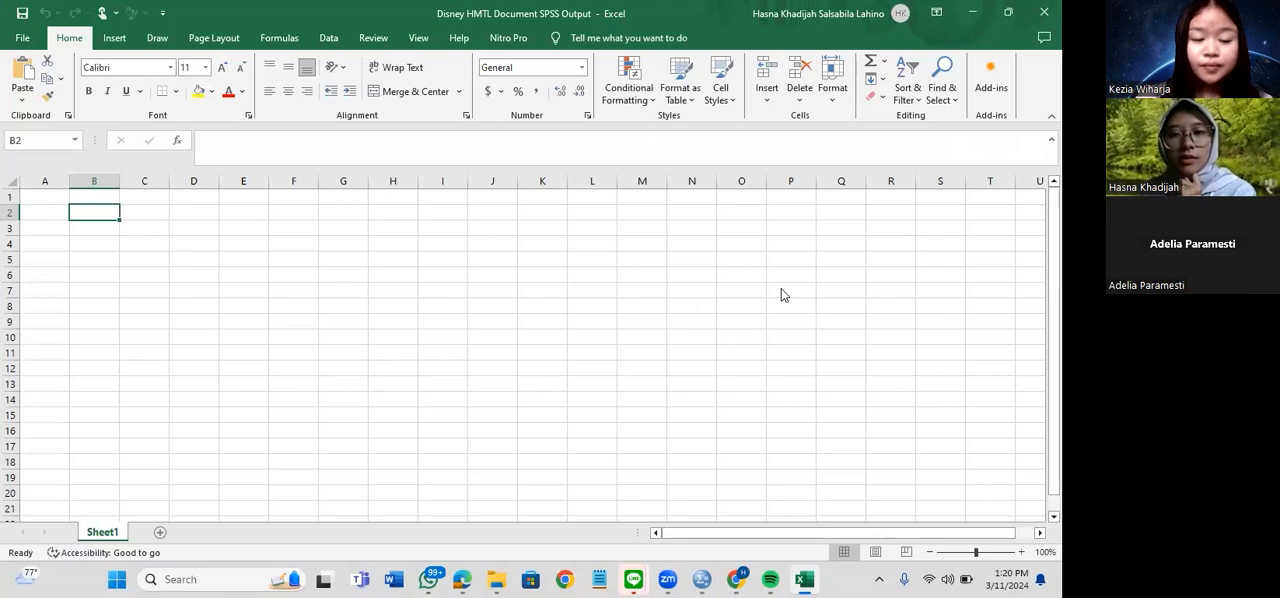
key("alt+F4")
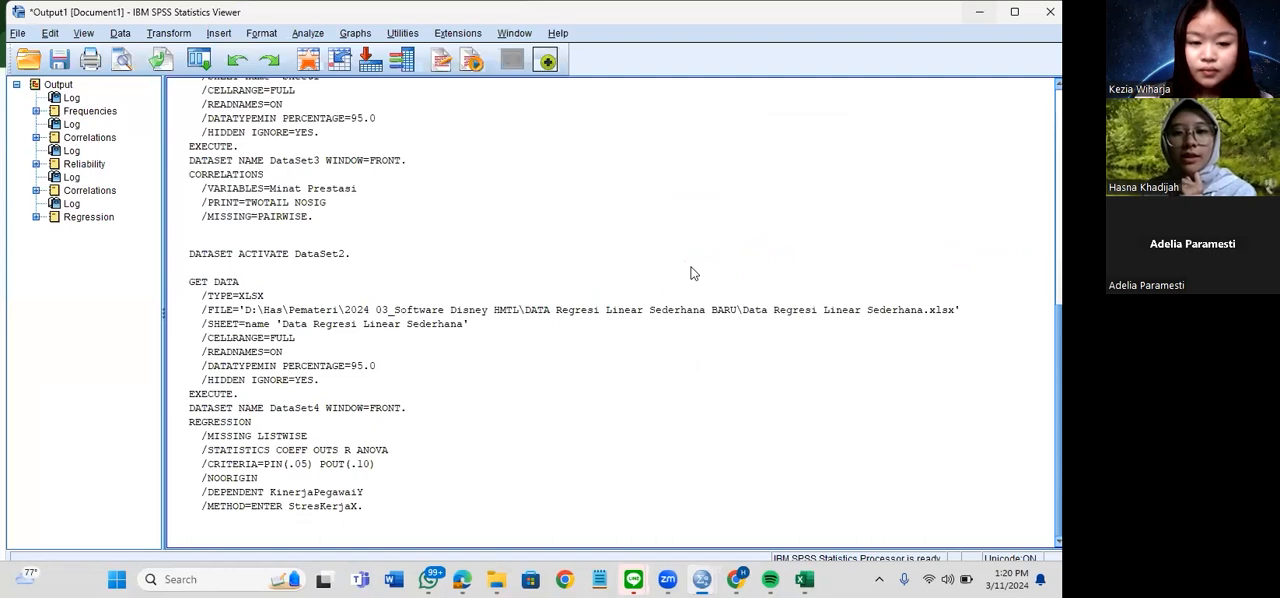
Try reopening the "Disney HMTL Document SPSS Output" workbook from its folder, and switch back to the SPSS output viewer
left_click(692, 272)
left_click(692, 272)
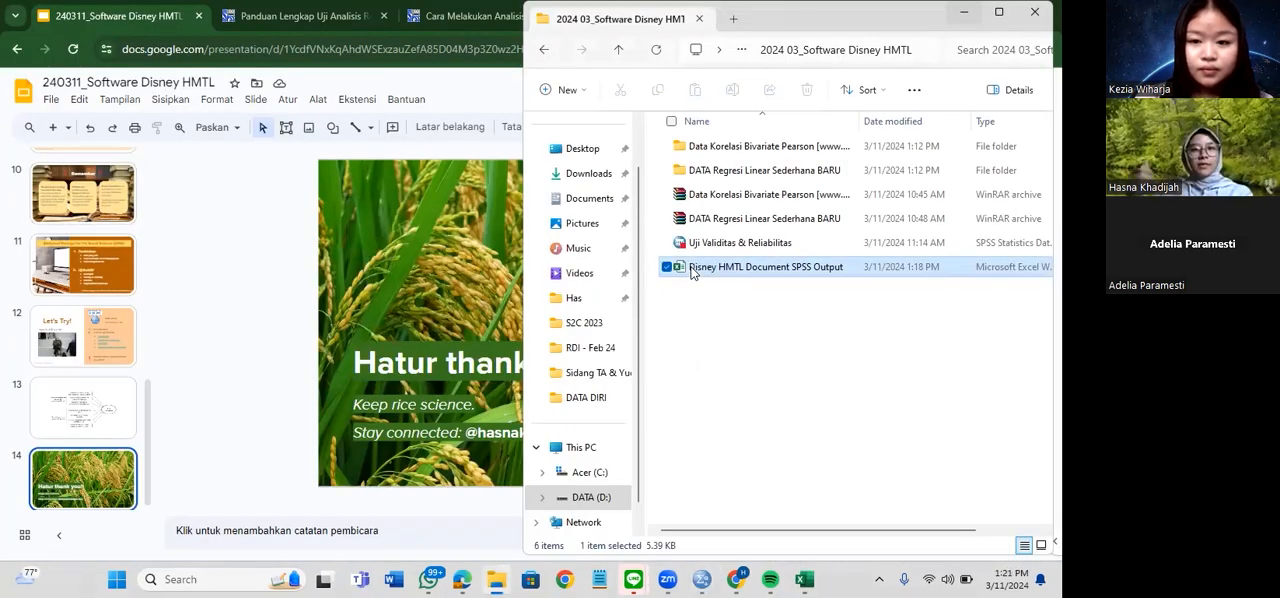
double_click(694, 274)
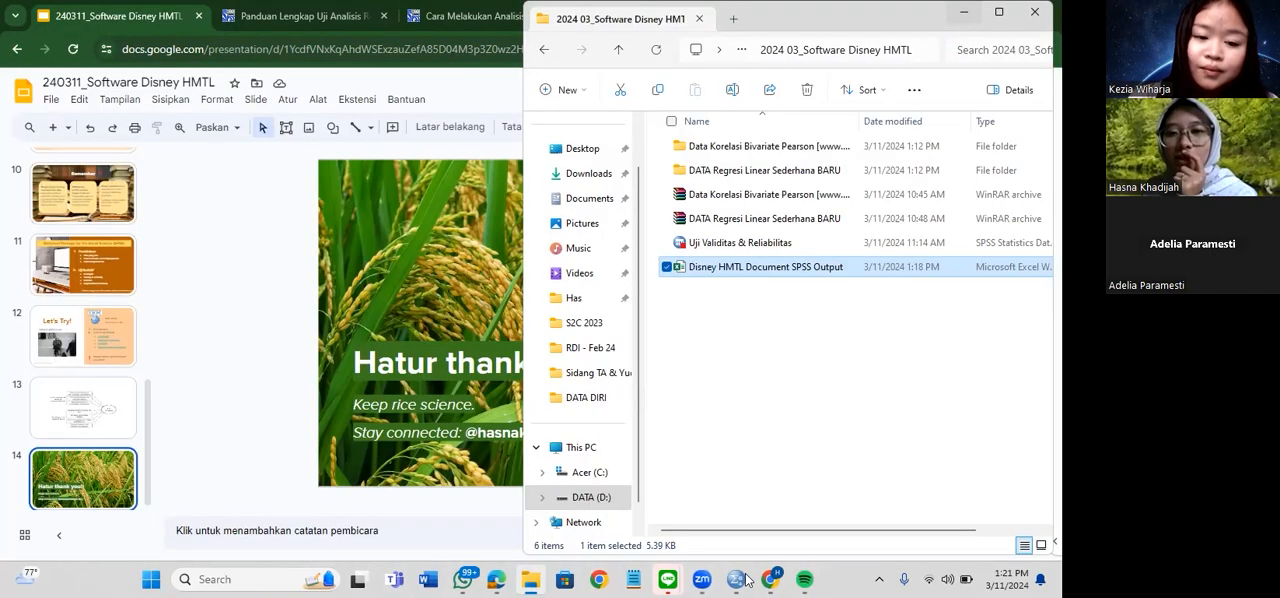
mouse_move(746, 574)
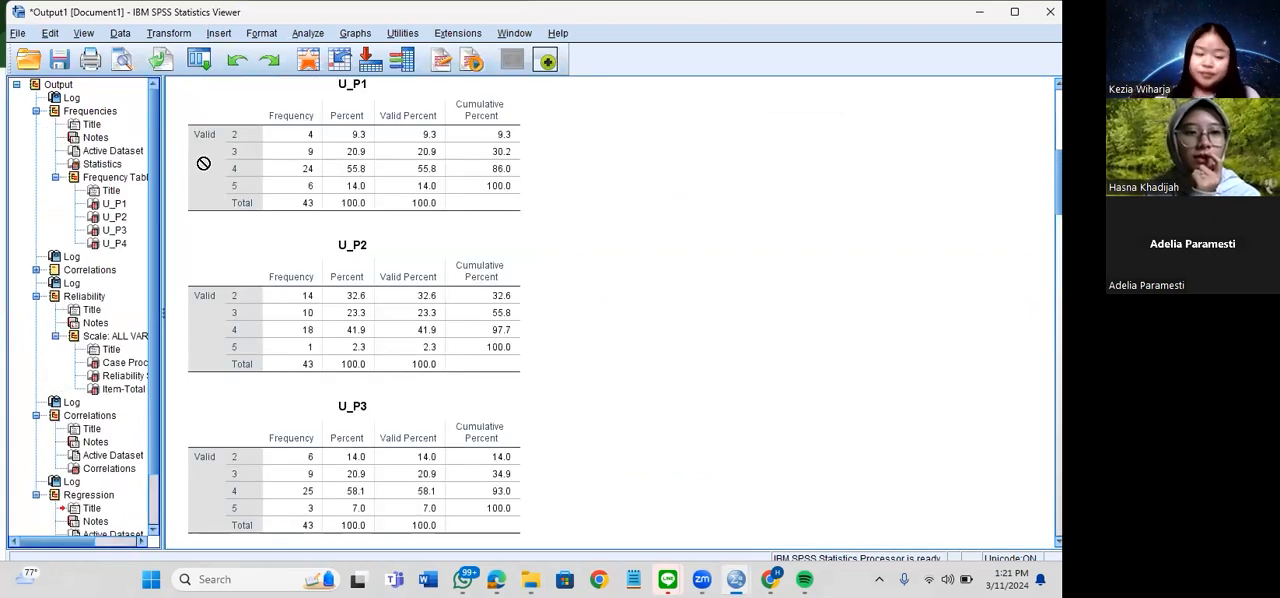
Export all output again as an Excel 2007 and Higher workbook, replacing the existing "Disney HMTL Document SPSS Output.xlsx"
left_click(18, 33)
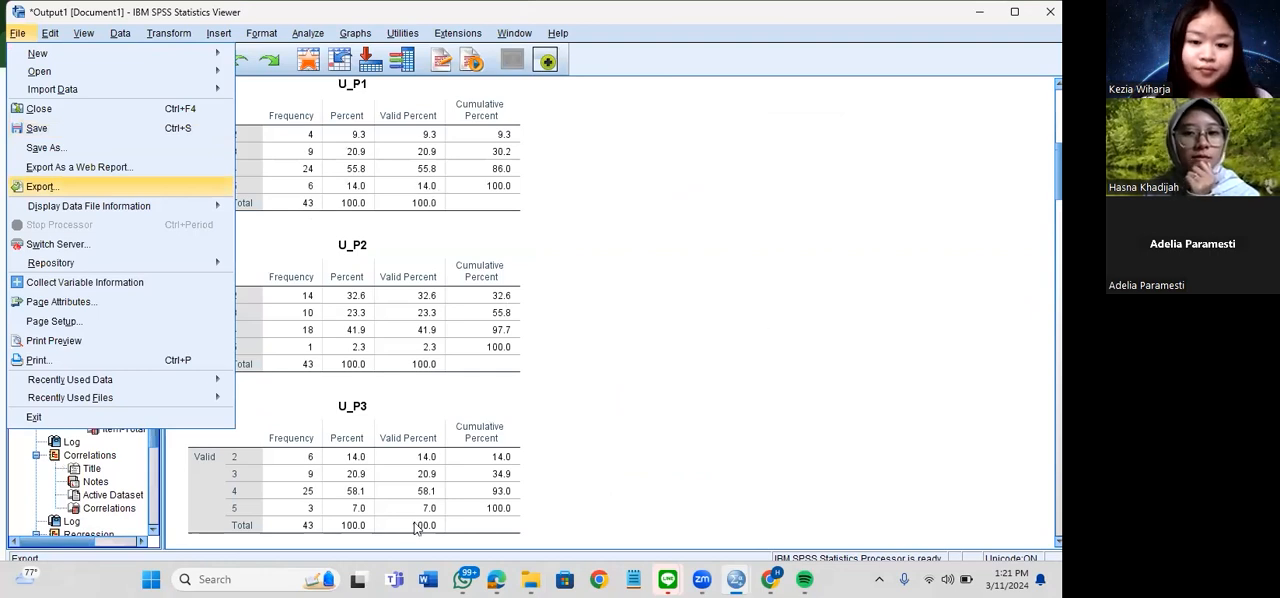
key("Return")
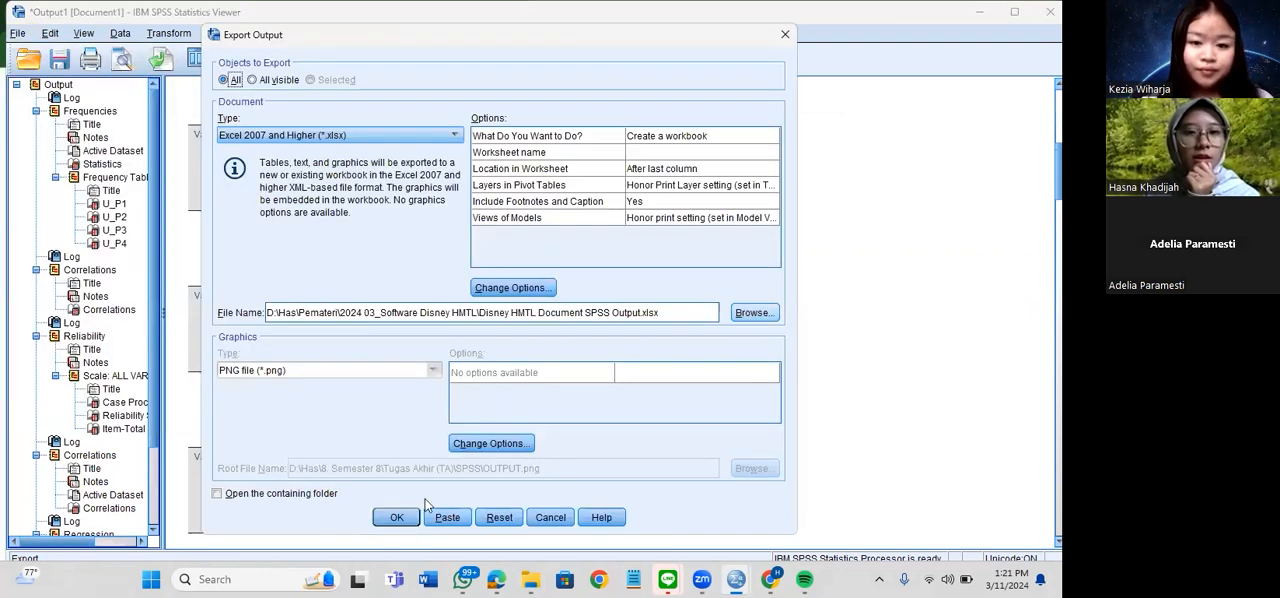
key("Return")
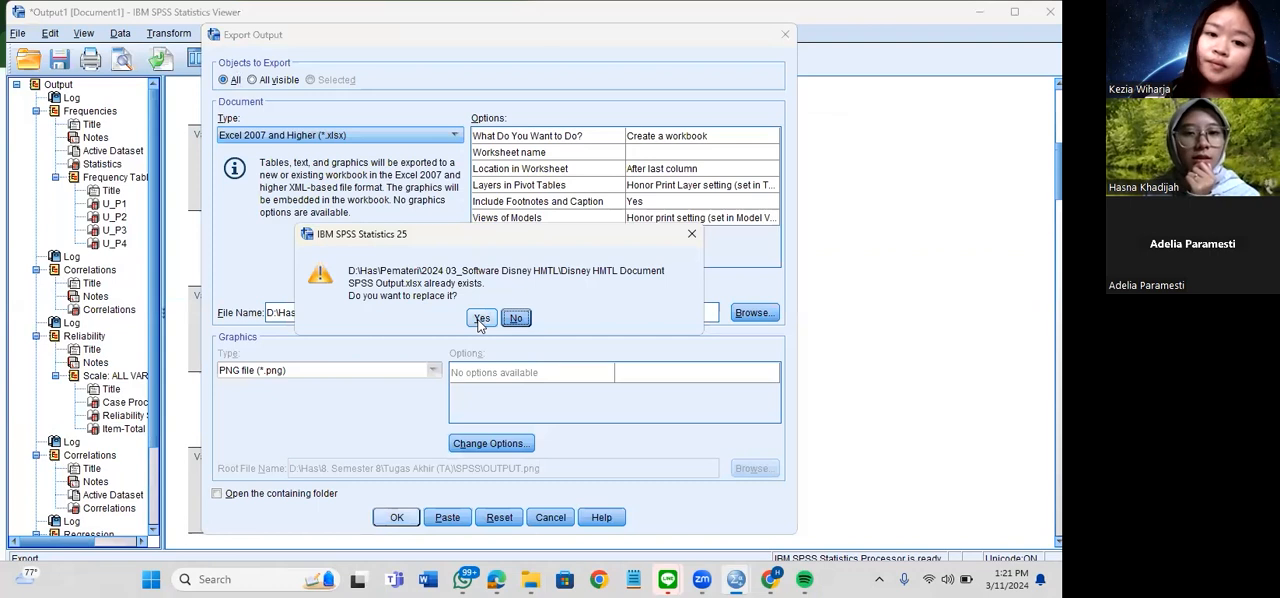
left_click(480, 320)
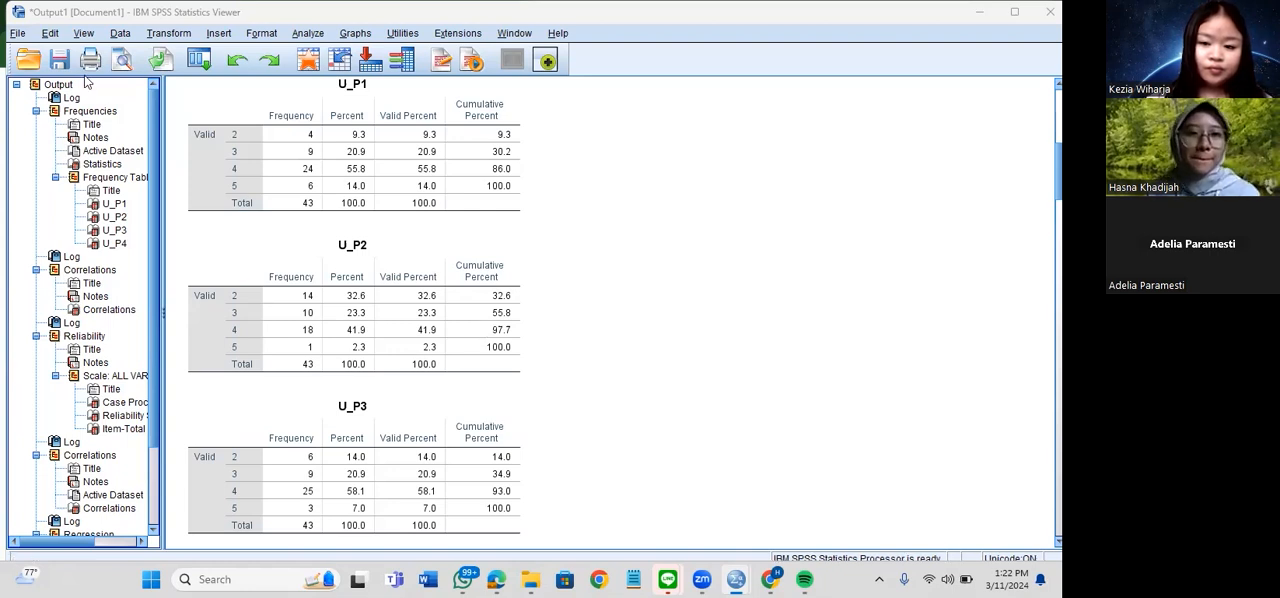
Open the re-exported "Disney HMTL Document SPSS Output" workbook from the 2024 03_Software Disney HMTL folder in Excel and select cell A3
left_click(529, 489)
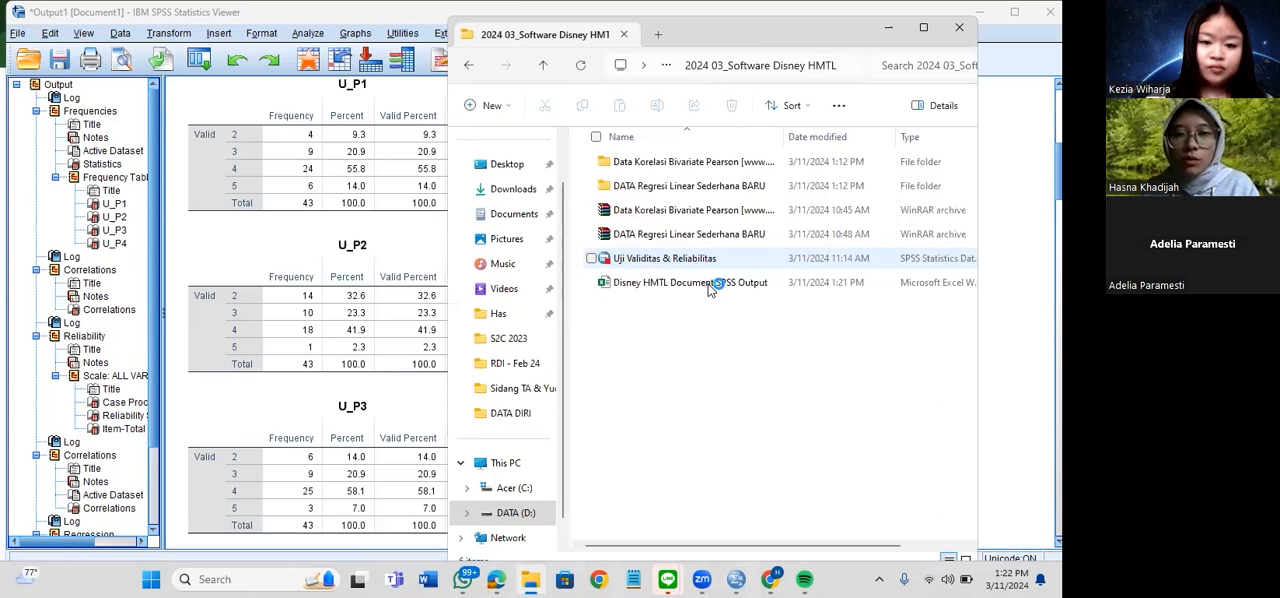
left_click(707, 283)
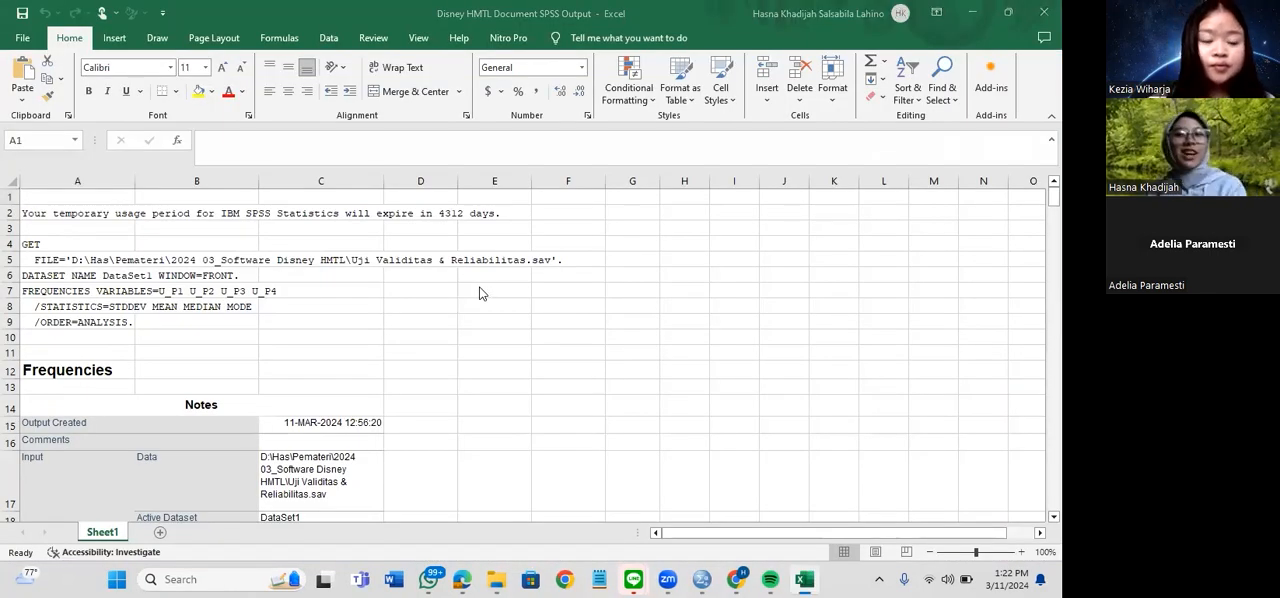
left_click(137, 230)
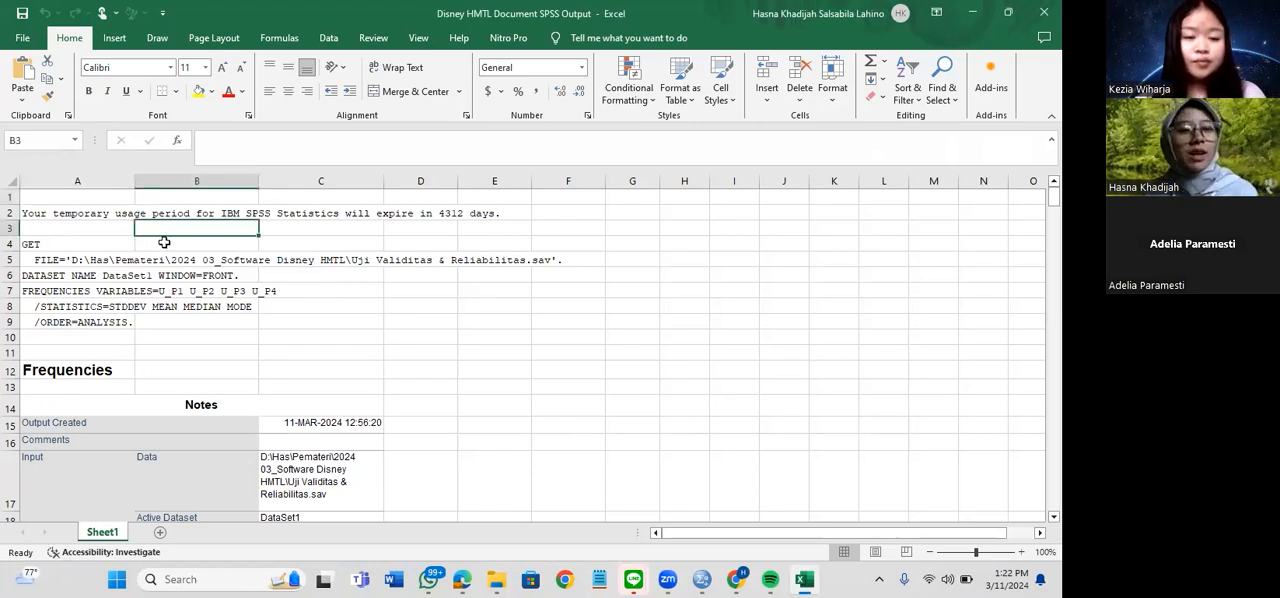
key("Left")
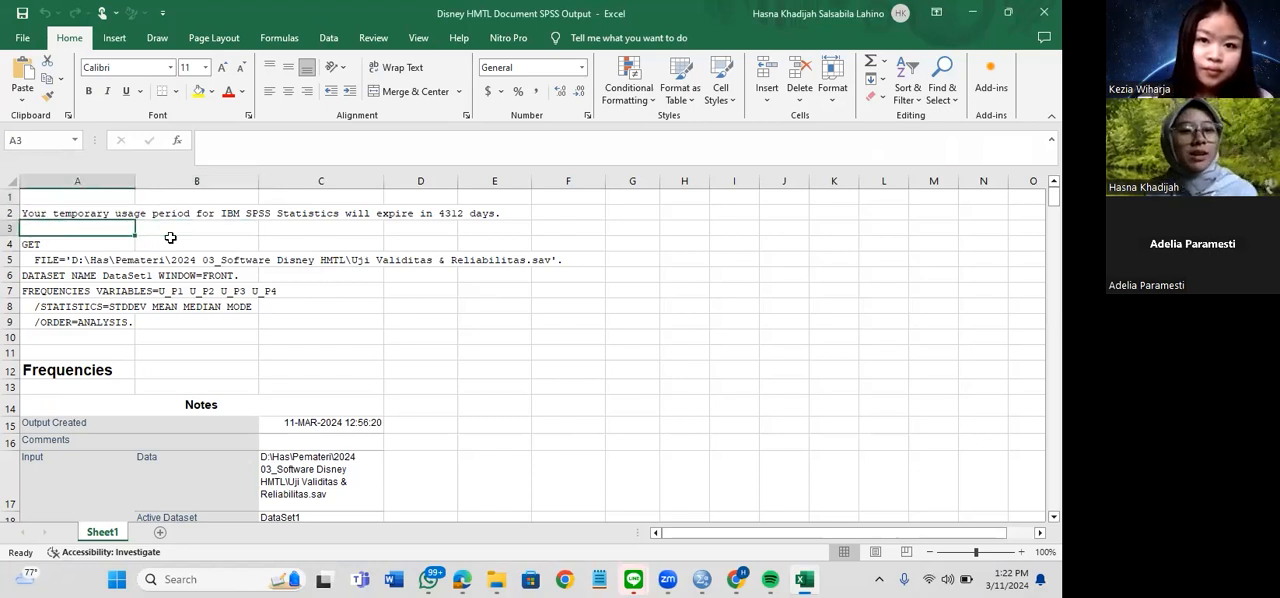
Review the exported frequency and correlation tables down to the significance note in row 117, and switch to the Google Slides presentation
scroll(170, 237, "down", 20)
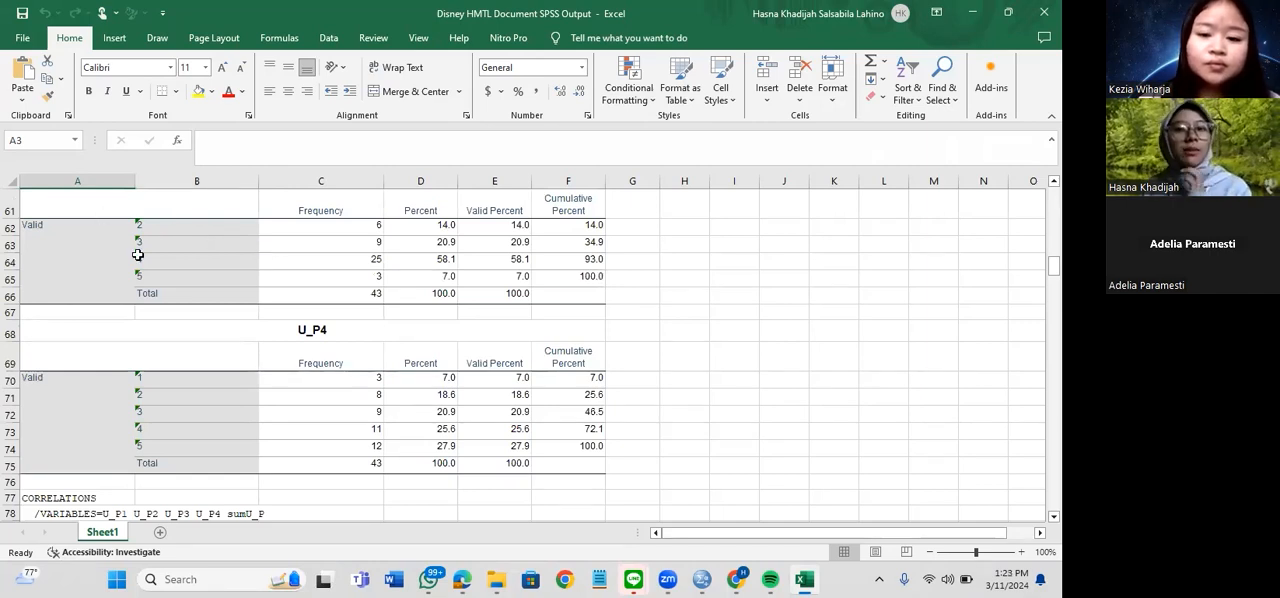
scroll(138, 255, "down", 15)
left_click(200, 388)
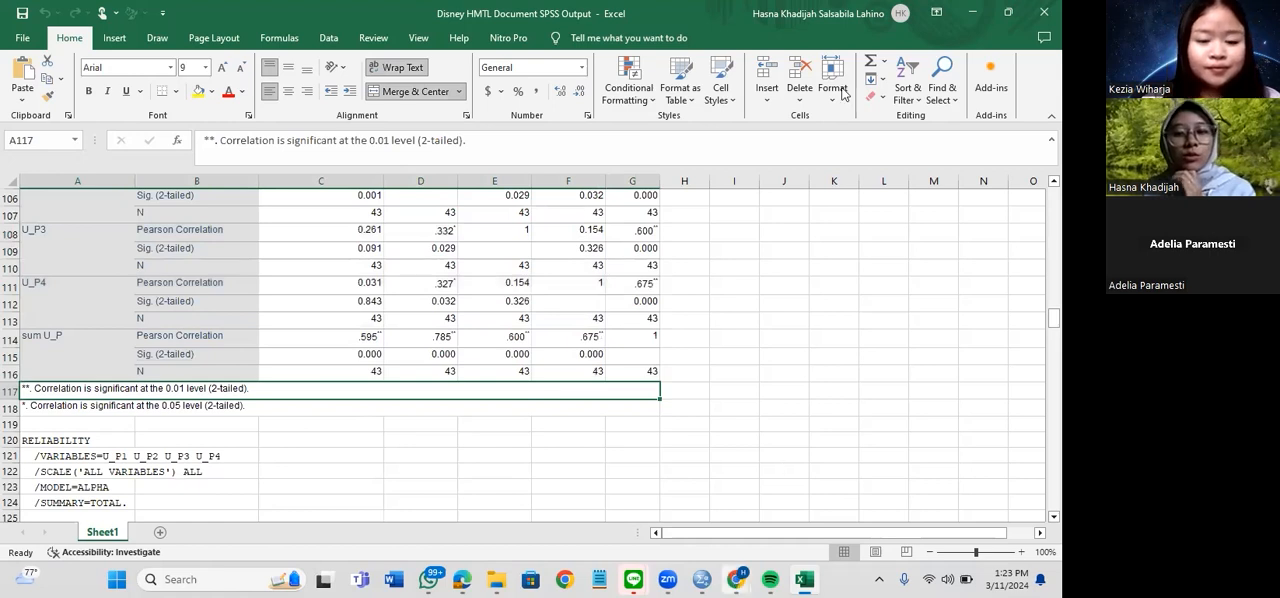
key("alt+Tab")
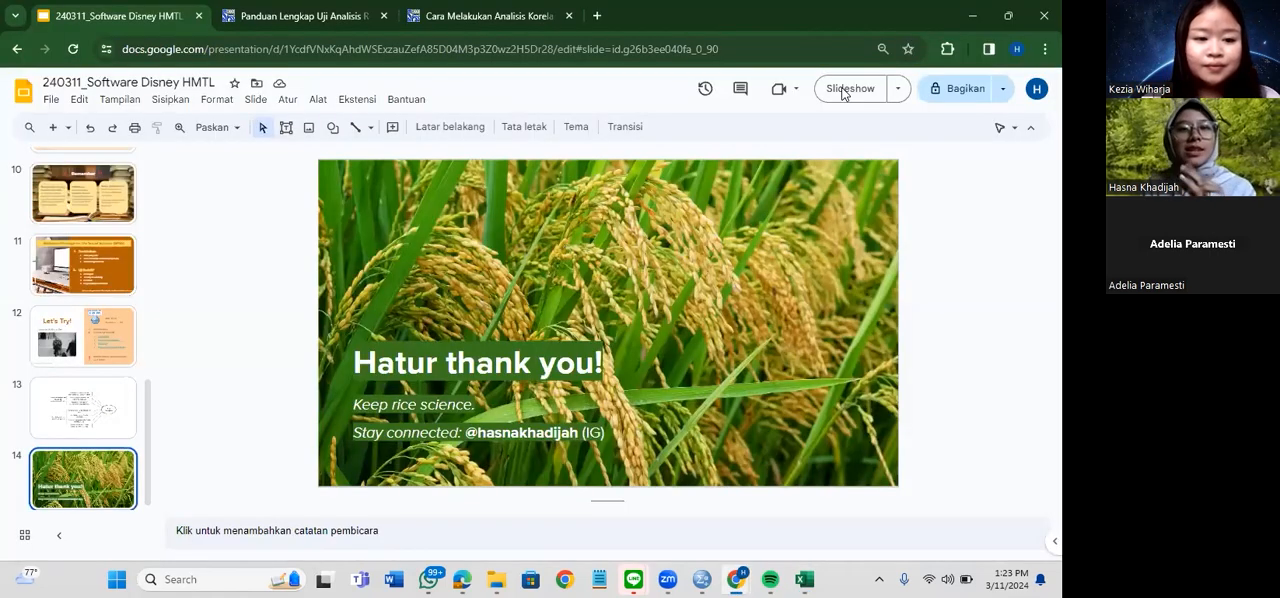